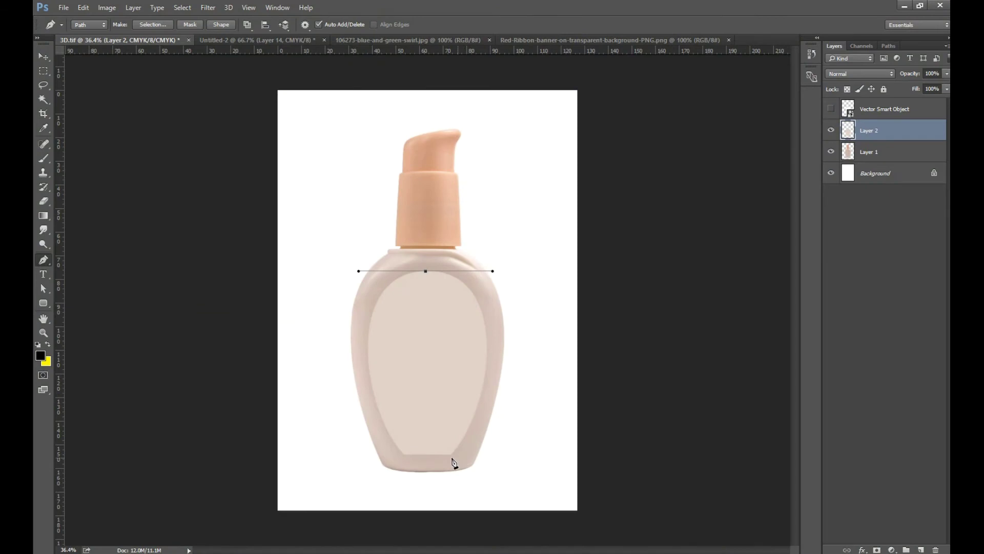
Trace the bottle's label area with curved Pen anchors and close the path at the top
drag(452, 453, 404, 501)
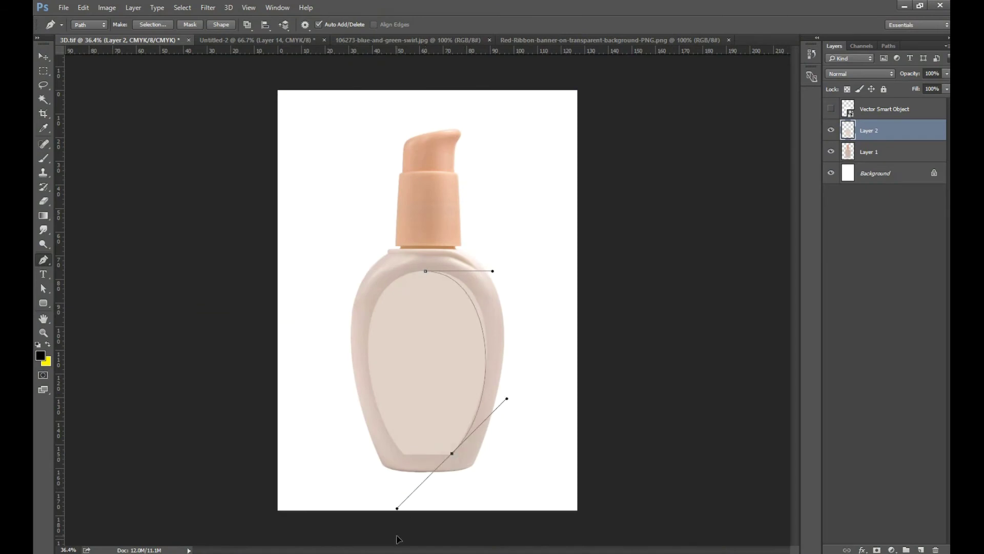
drag(492, 271, 512, 274)
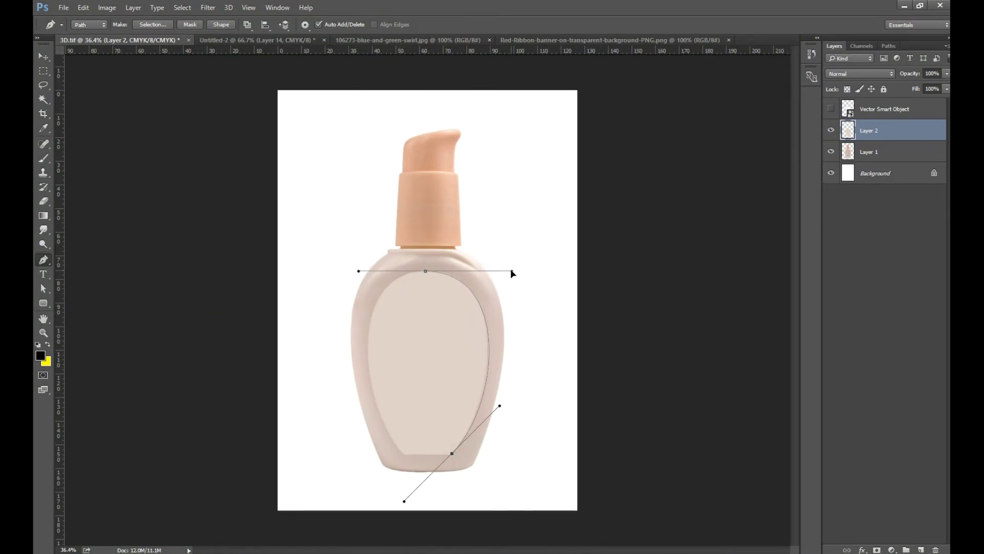
drag(500, 407, 494, 404)
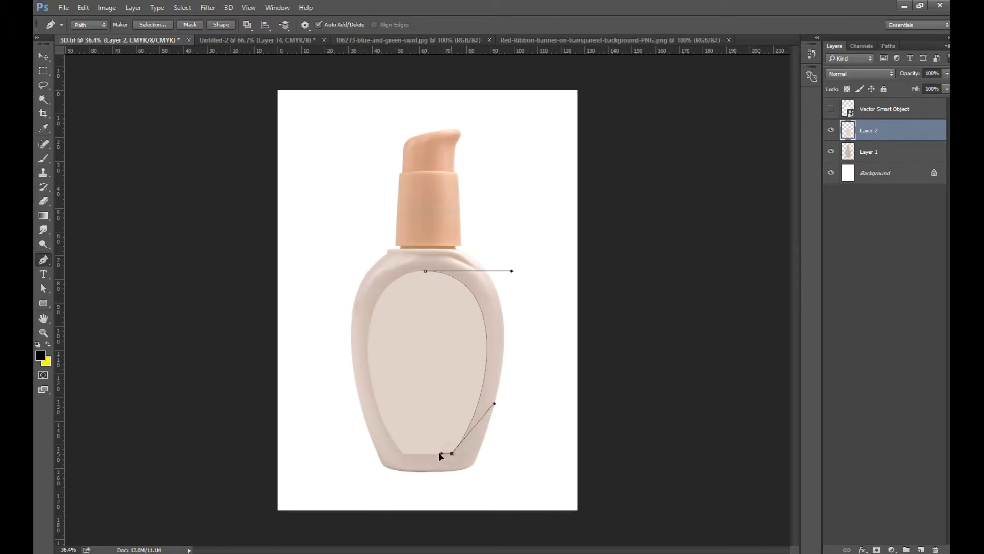
click(404, 455)
drag(424, 271, 506, 254)
Refine the label outline's lower corners and curves with Direct Selection
key(a)
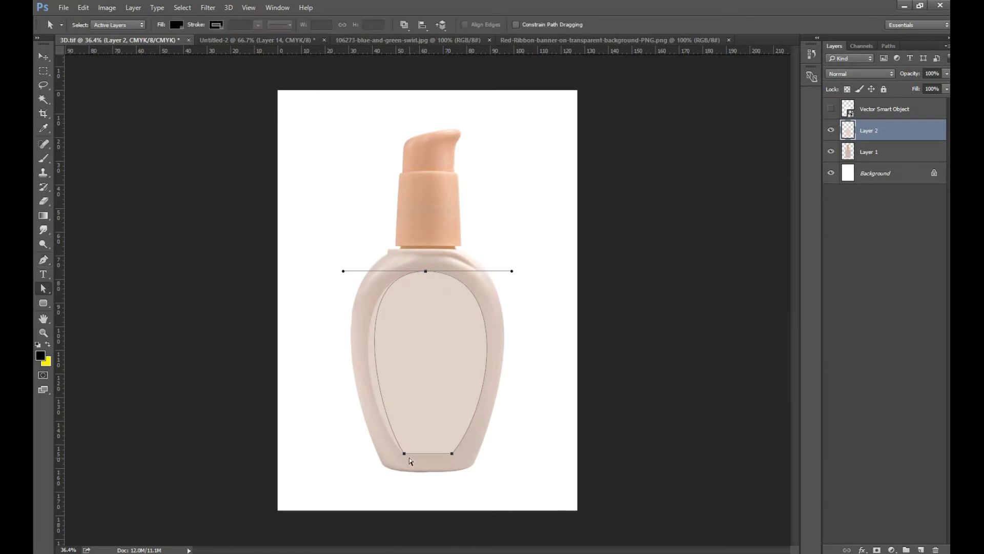
drag(379, 418, 365, 417)
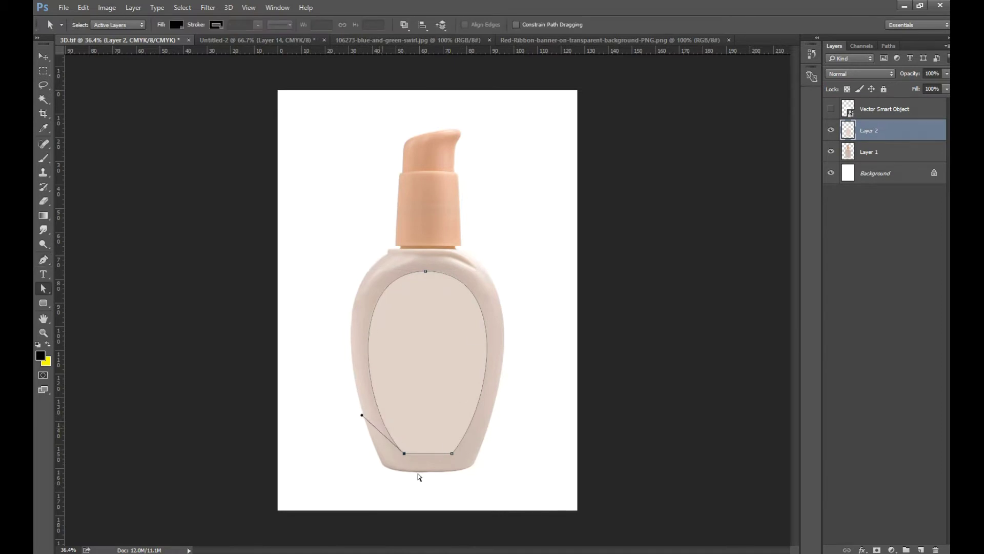
scroll(419, 477, up, 5)
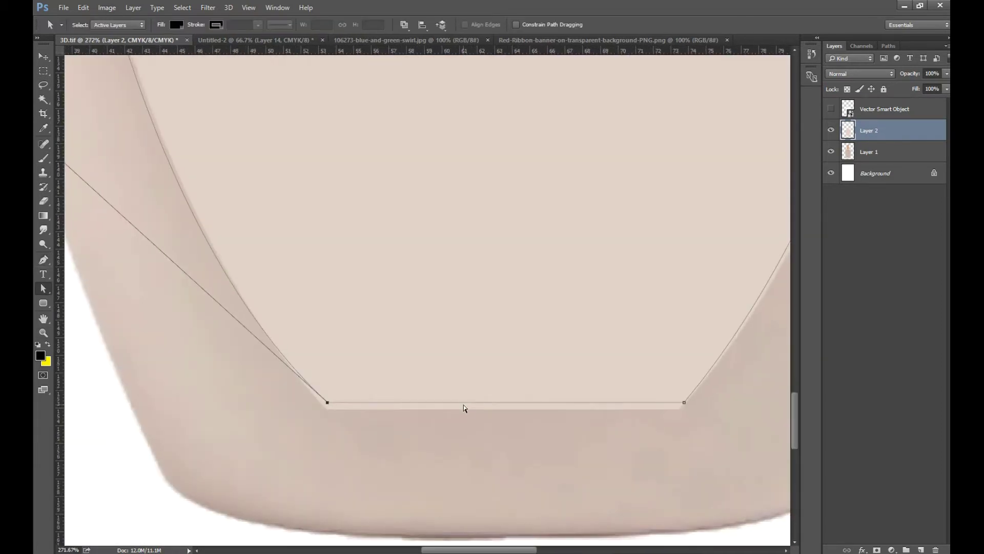
drag(683, 404, 677, 406)
scroll(193, 246, up, 3)
scroll(193, 246, left, 5)
drag(178, 219, 180, 162)
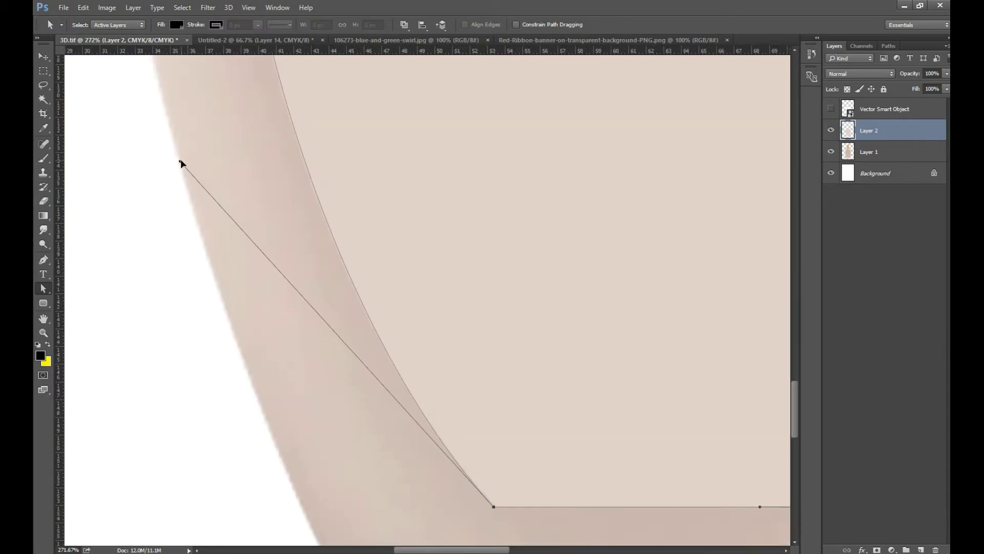
scroll(152, 246, right, 6)
scroll(152, 246, down, 1)
scroll(703, 271, right, 1)
Adjust the lower-right curve and both sides of the top curve of the outline
key(ctrl+1)
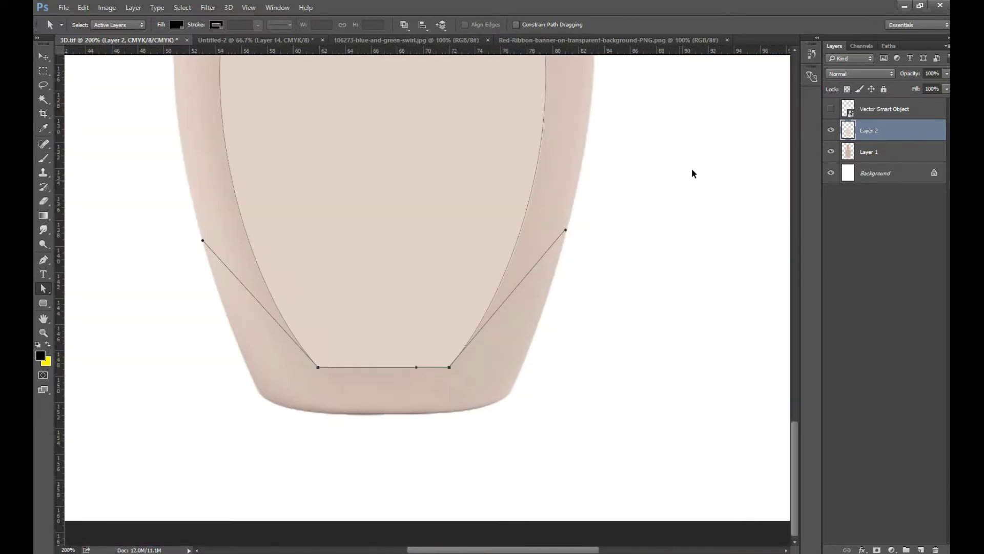
drag(566, 234, 569, 231)
scroll(440, 277, up, 5)
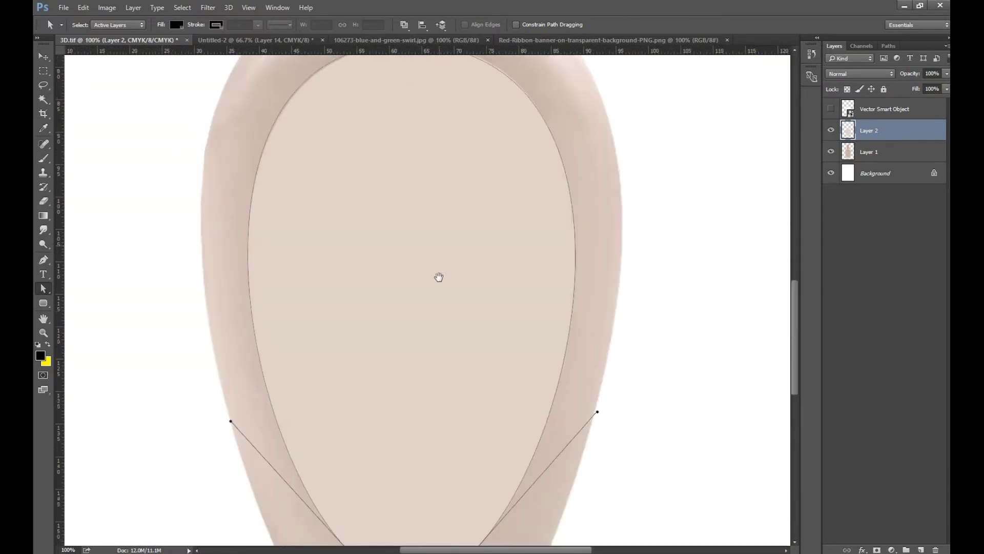
drag(179, 75, 184, 76)
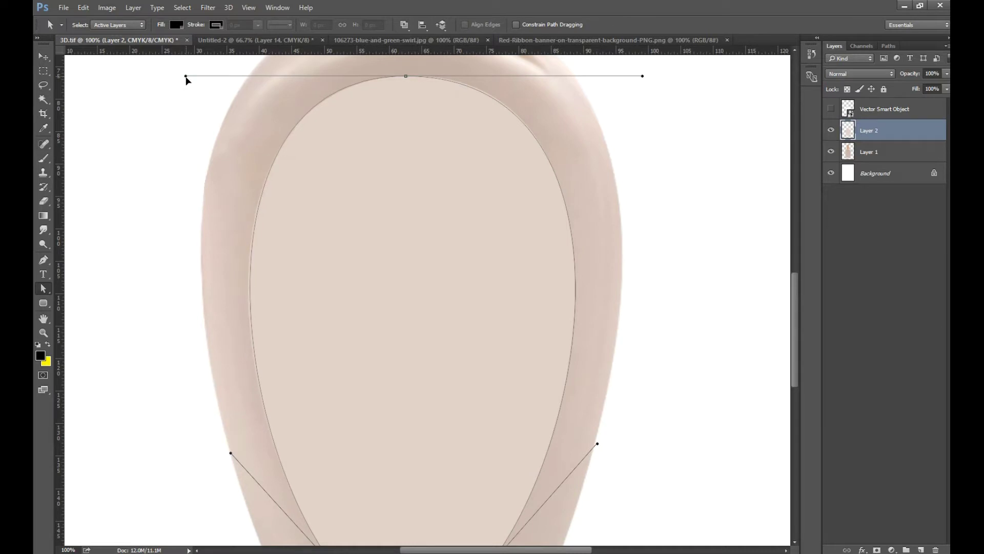
drag(643, 76, 641, 70)
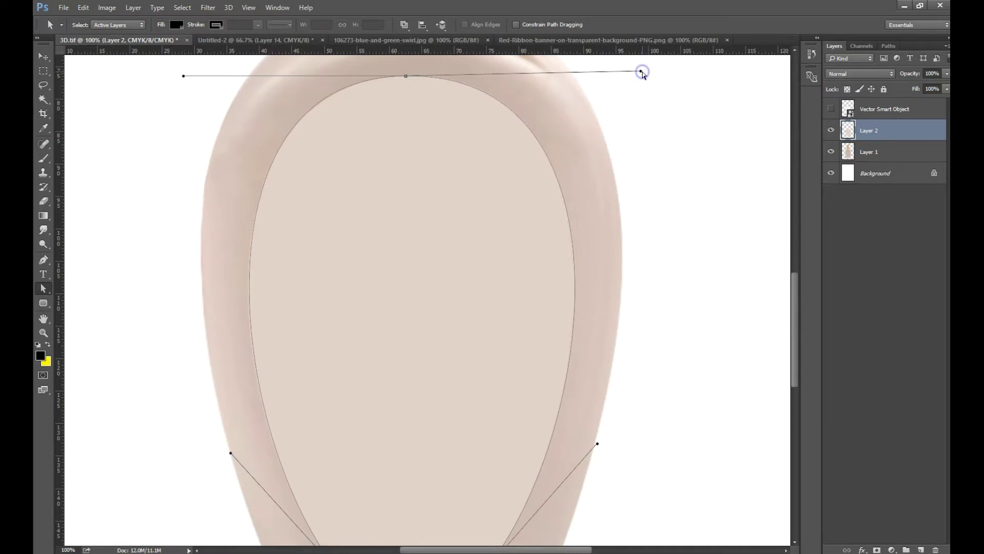
Save the work path as Path 1 and move the bottle outline down on the artboard
click(886, 46)
double_click(850, 62)
click(551, 191)
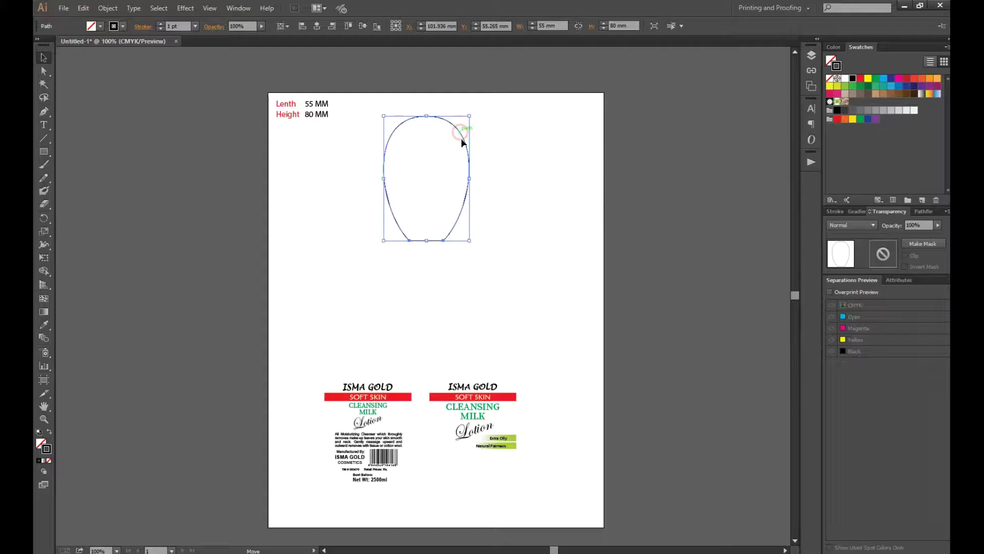
drag(461, 138, 470, 170)
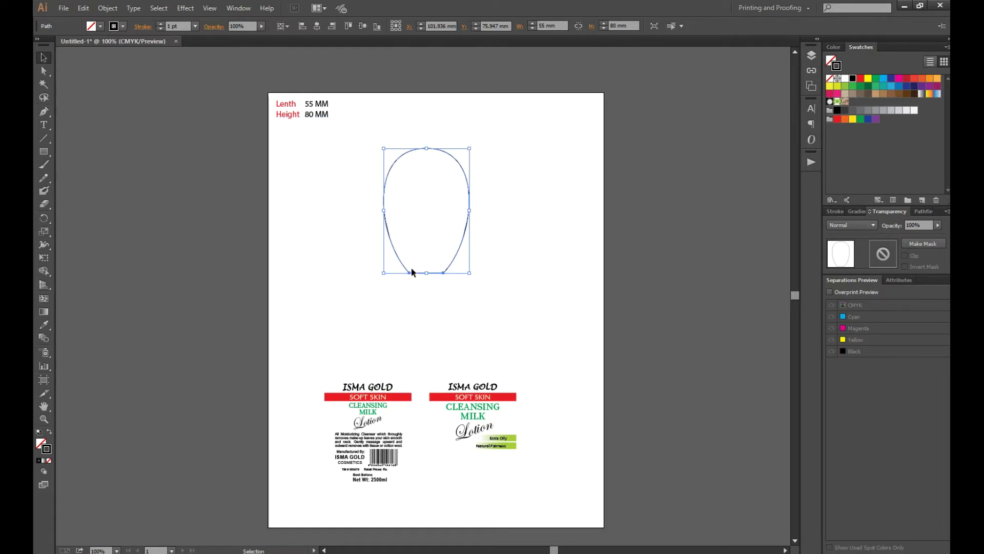
scroll(430, 214, left, 1)
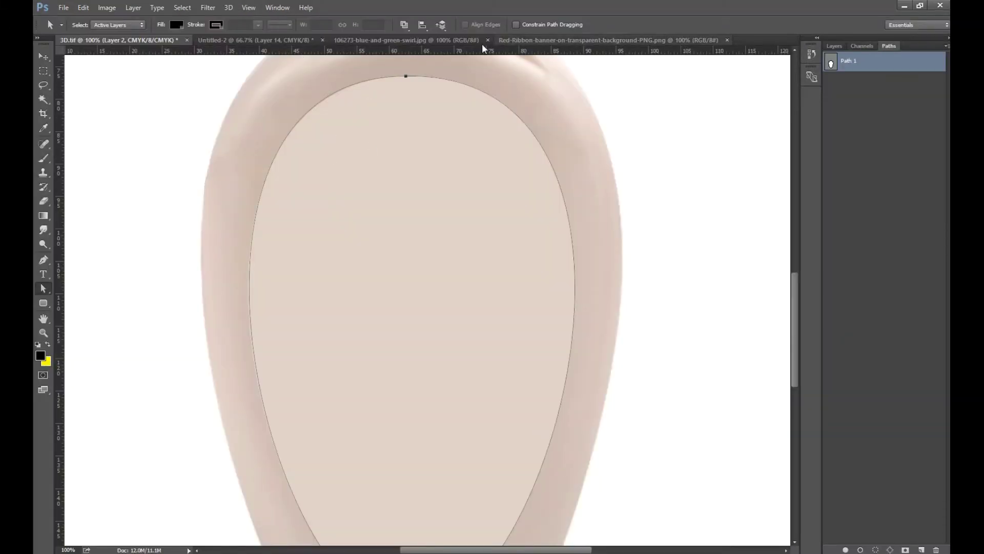
Create a new 55 × 80 mm CMYK document at 300 ppi, placed second among open files
key(ctrl+n)
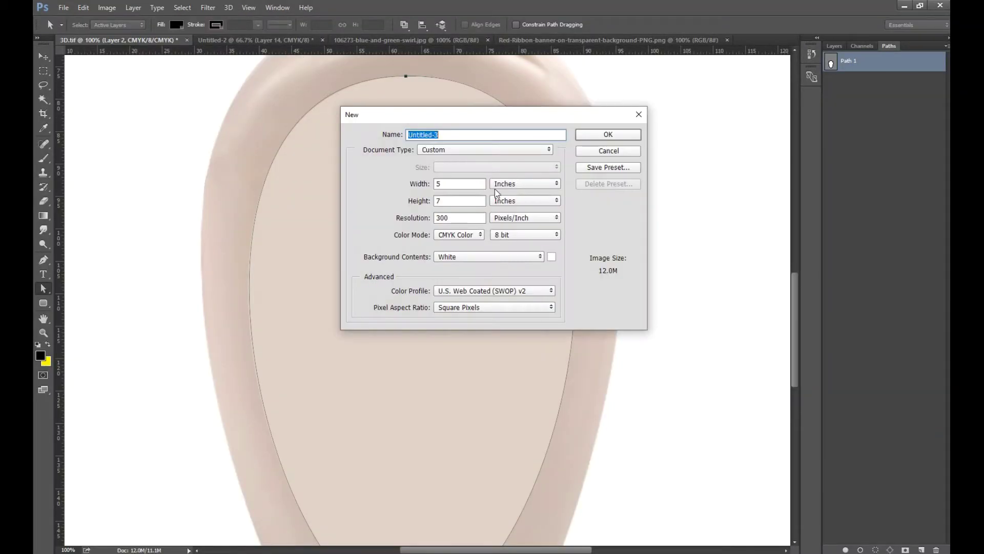
click(521, 184)
click(504, 216)
drag(456, 183, 429, 174)
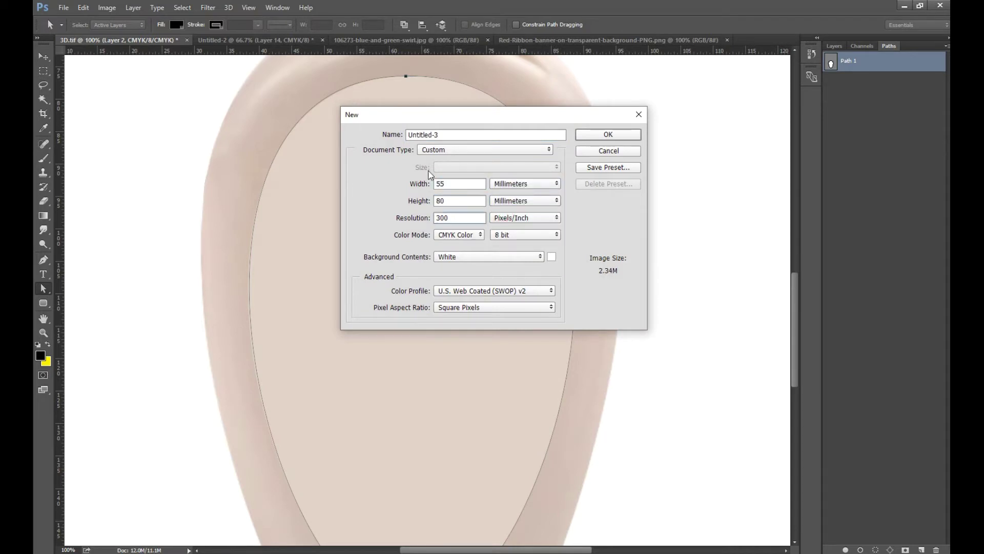
click(623, 135)
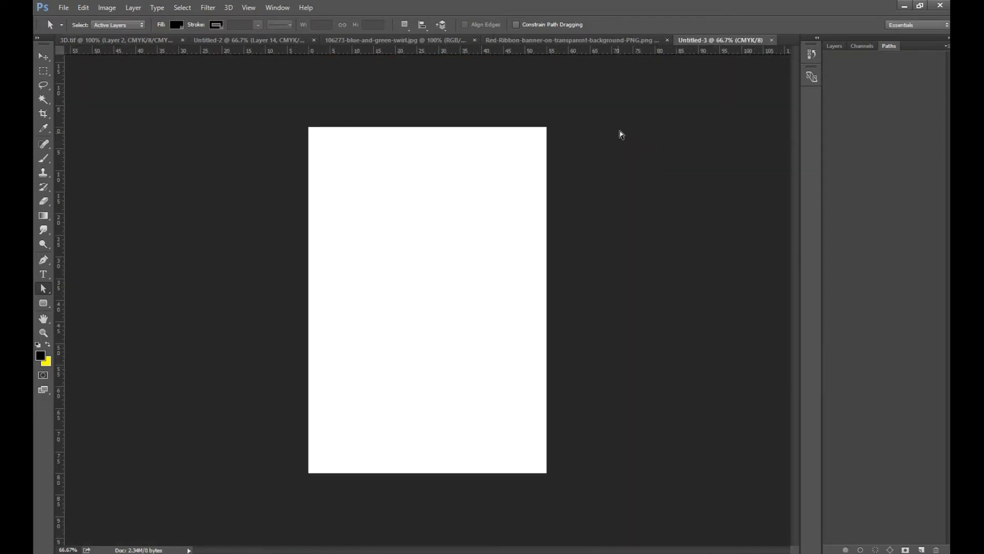
drag(712, 41, 239, 45)
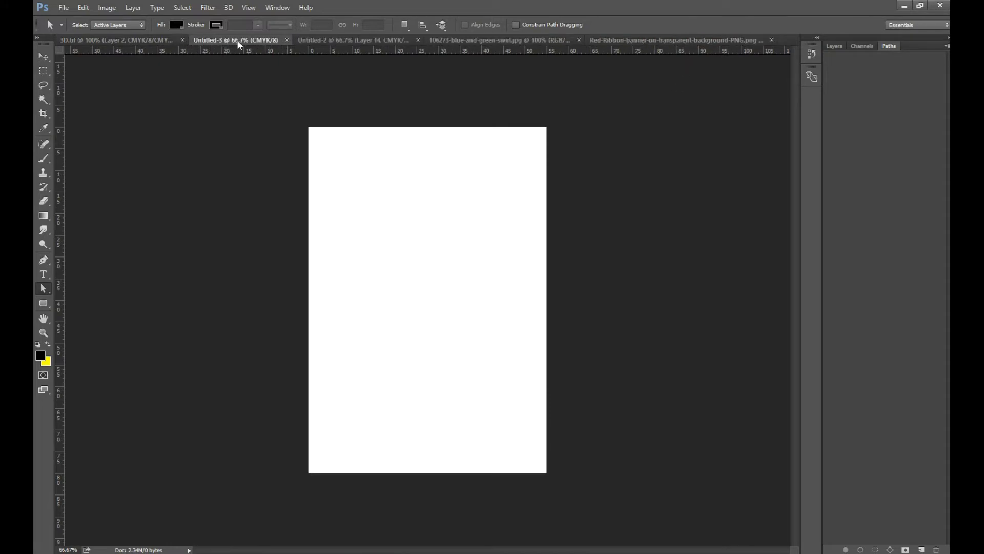
Place guides along the top, bottom, left and right edges of the canvas
drag(348, 54, 389, 126)
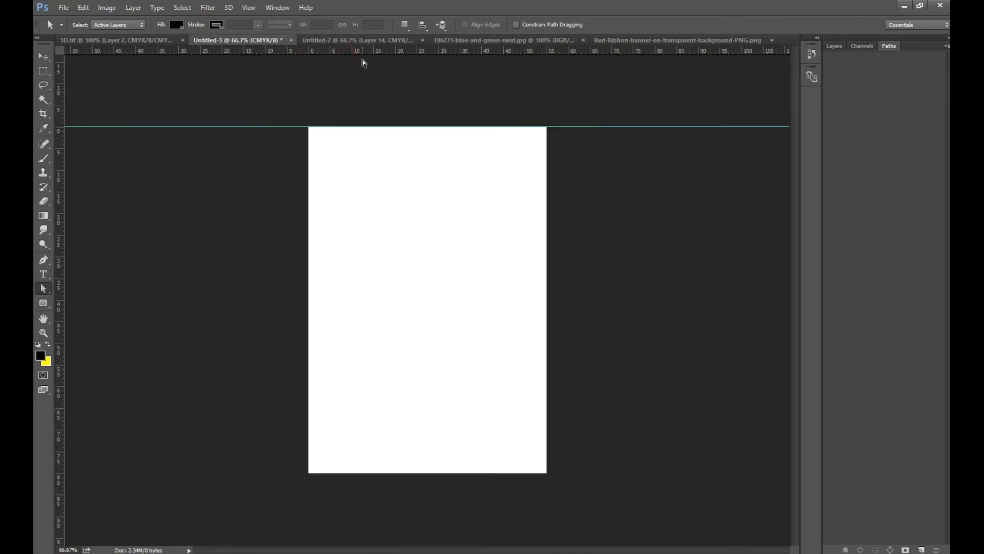
drag(363, 54, 456, 473)
drag(60, 204, 308, 204)
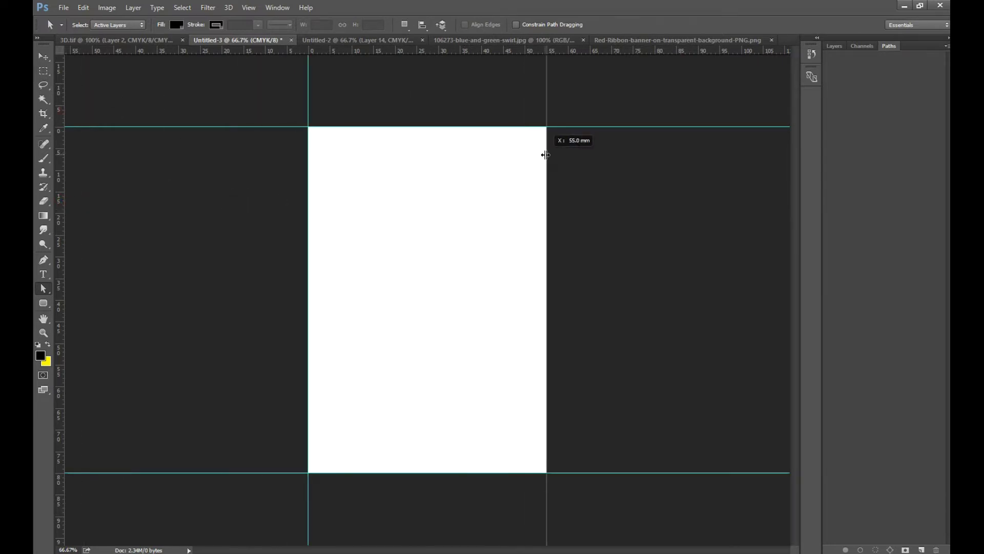
drag(62, 111, 546, 148)
Enlarge the canvas by a relative 6 mm in width and height, then check the top-left margin
click(107, 8)
click(133, 97)
text(3)
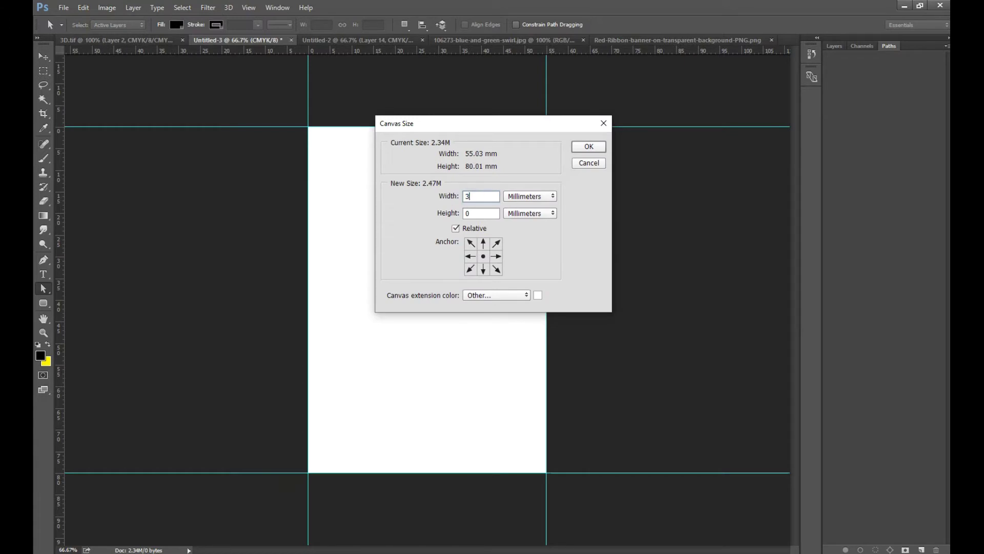
key(Tab)
text(6)
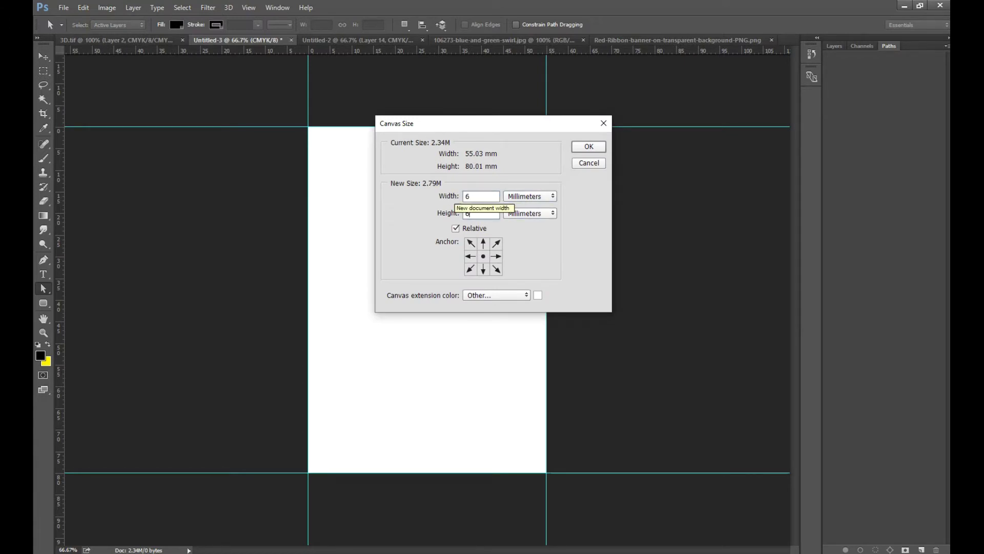
click(588, 147)
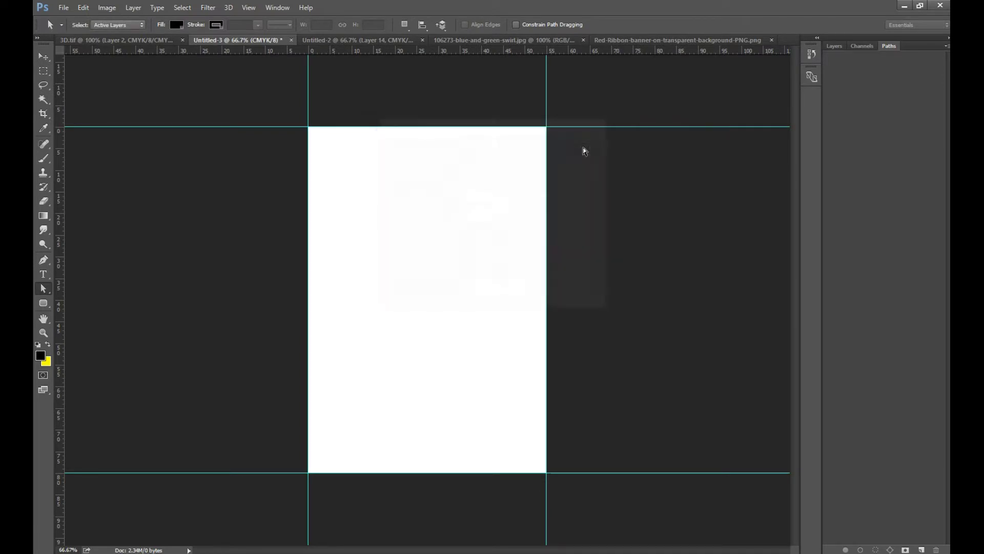
key(m)
drag(295, 113, 312, 125)
Check the added bleed margin at the remaining three canvas corners, then deselect
drag(546, 114, 558, 126)
drag(545, 472, 558, 484)
drag(307, 472, 295, 485)
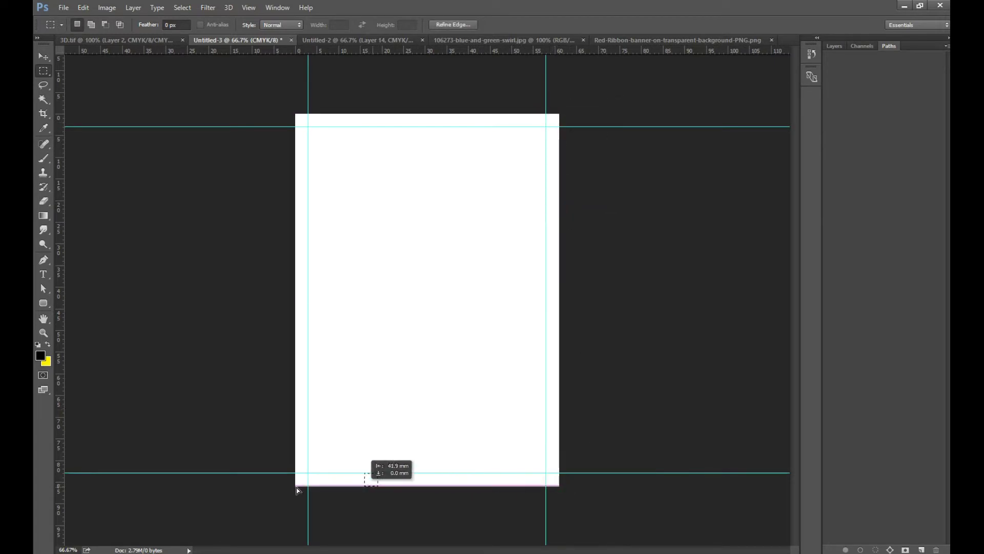
key(ctrl+d)
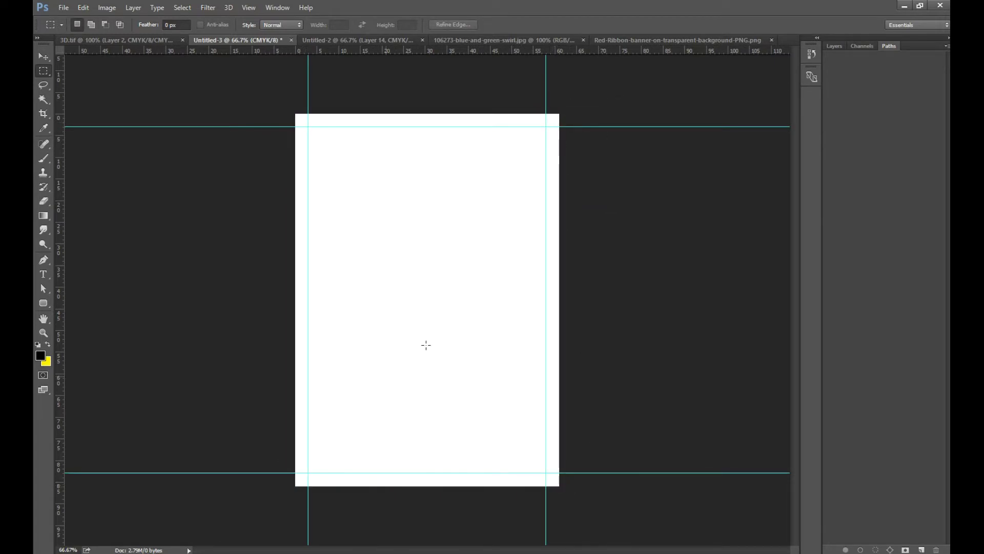
Drag the blue-green swirl image into the label document and nudge it to the top
key(v)
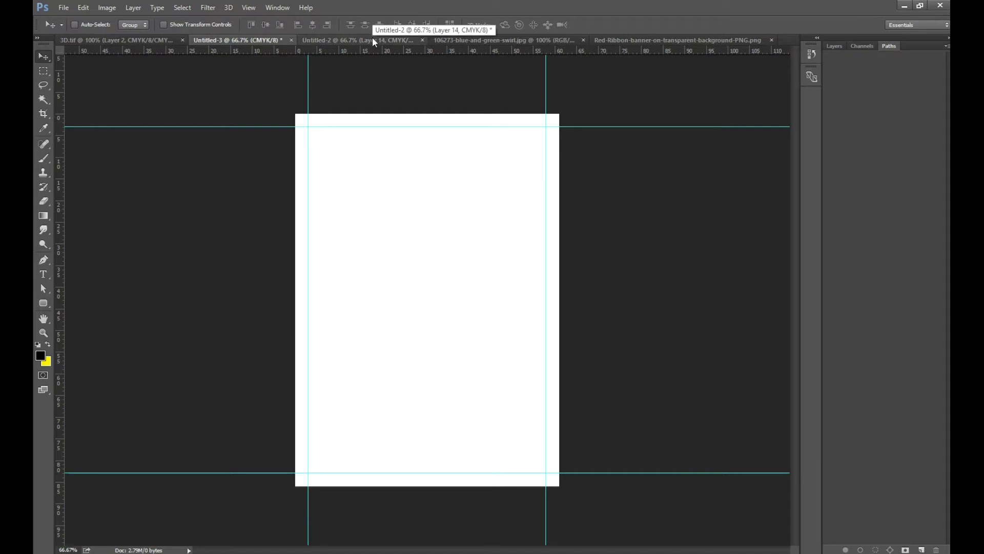
click(372, 39)
click(470, 40)
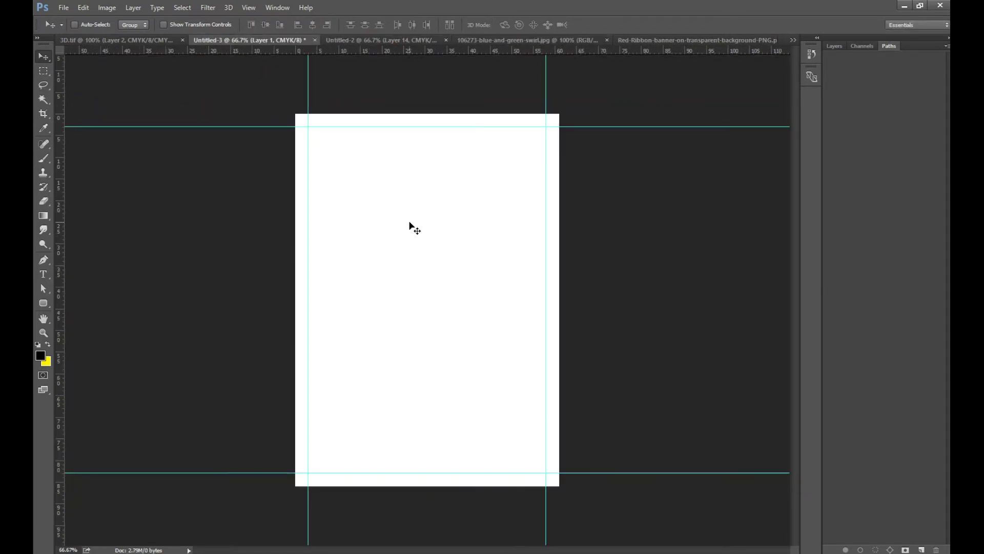
drag(476, 211, 434, 150)
drag(429, 184, 433, 194)
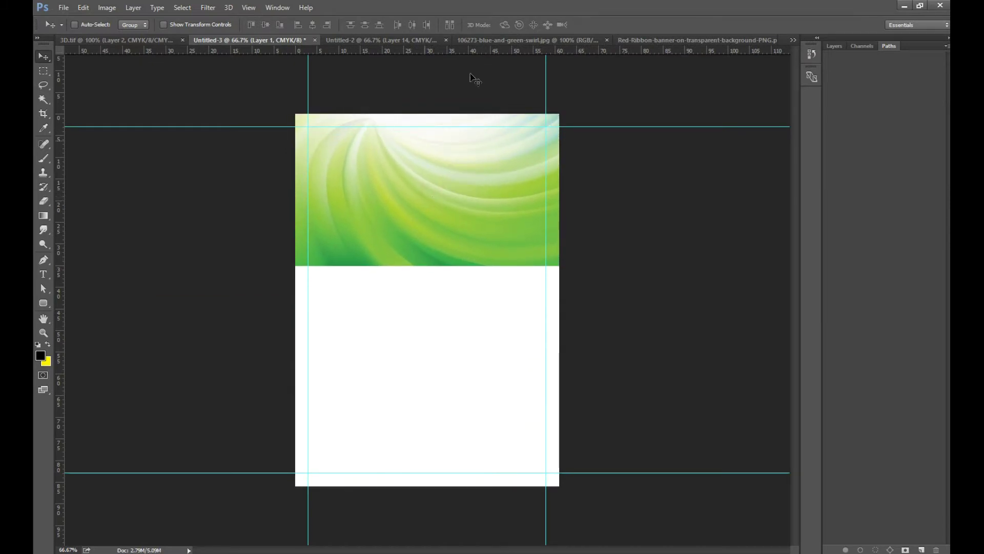
Copy the honeycomb pattern from Untitled-2 into the label document
click(432, 39)
click(834, 46)
mouse_move(535, 375)
mouse_down()
mouse_move(487, 433)
mouse_move(479, 425)
mouse_up()
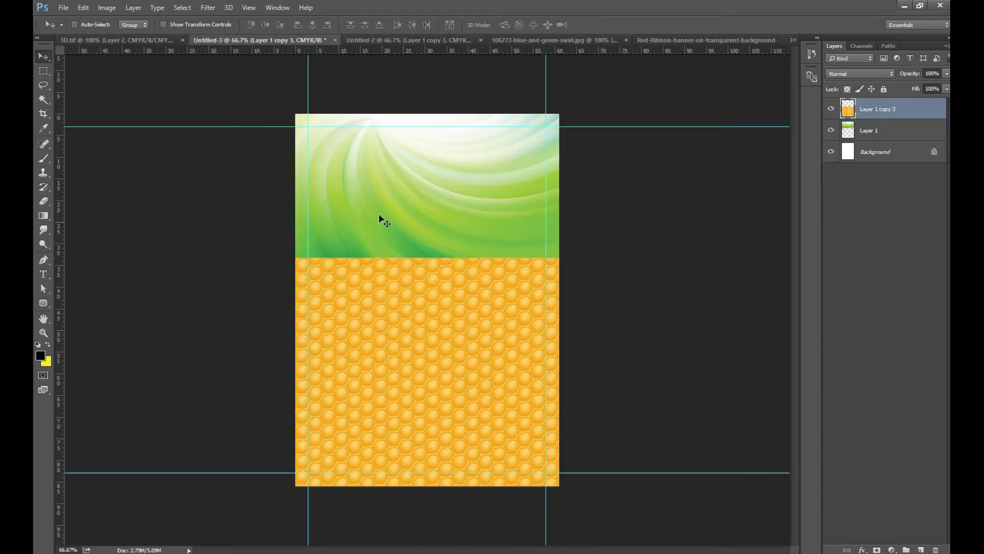
Bring Layer 15's pale yellow gradient from the butterfly design onto the label
click(380, 42)
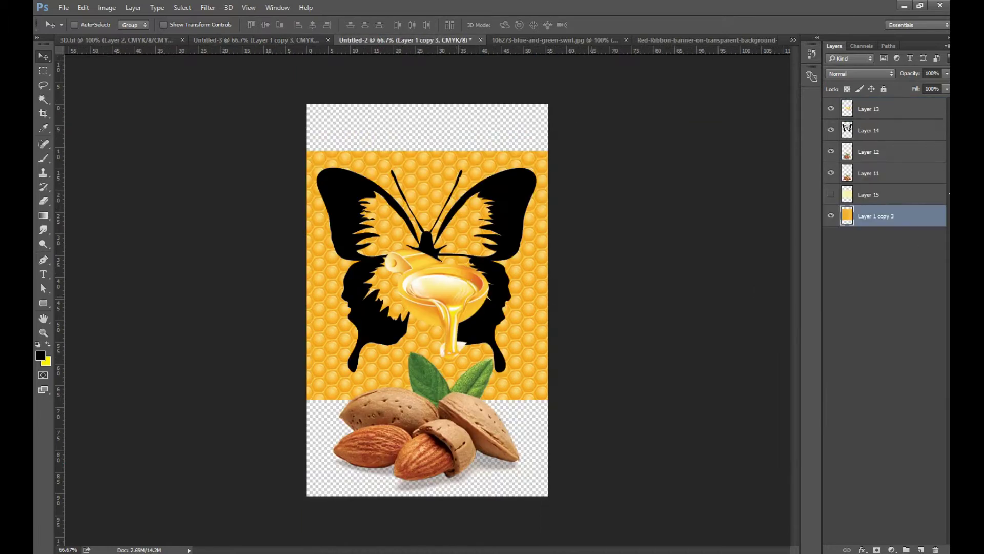
click(880, 194)
right_click(880, 194)
click(799, 114)
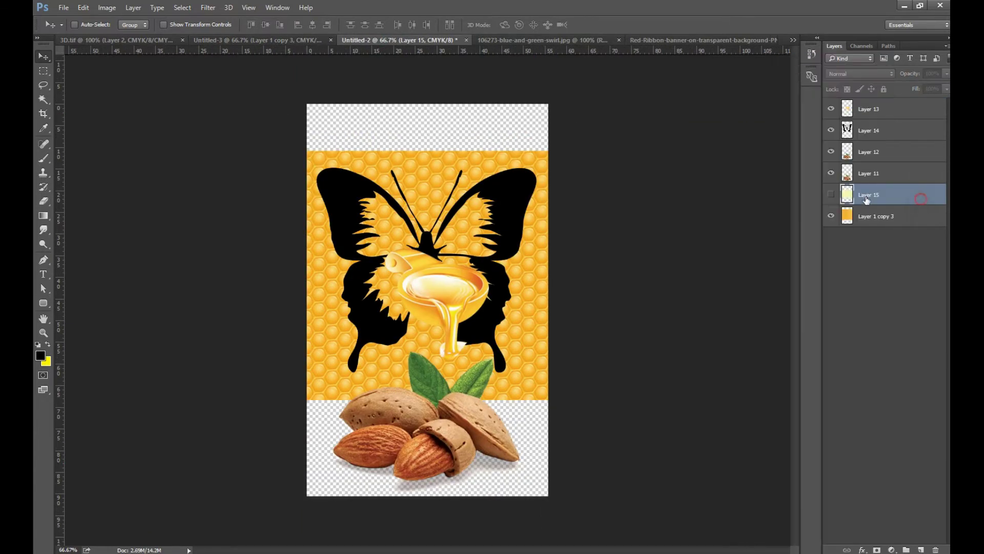
drag(471, 247, 443, 346)
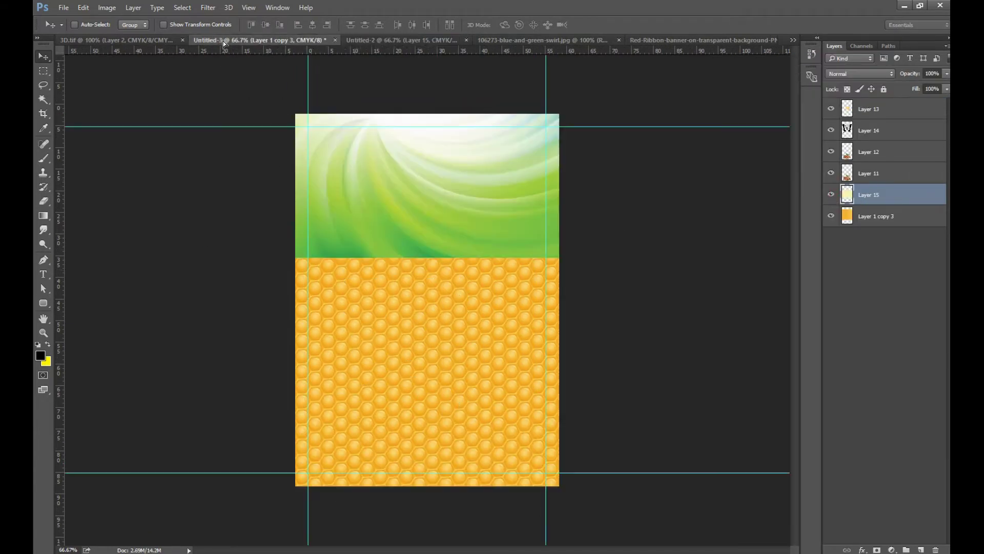
mouse_move(512, 325)
mouse_down()
mouse_move(395, 266)
mouse_move(395, 276)
mouse_up()
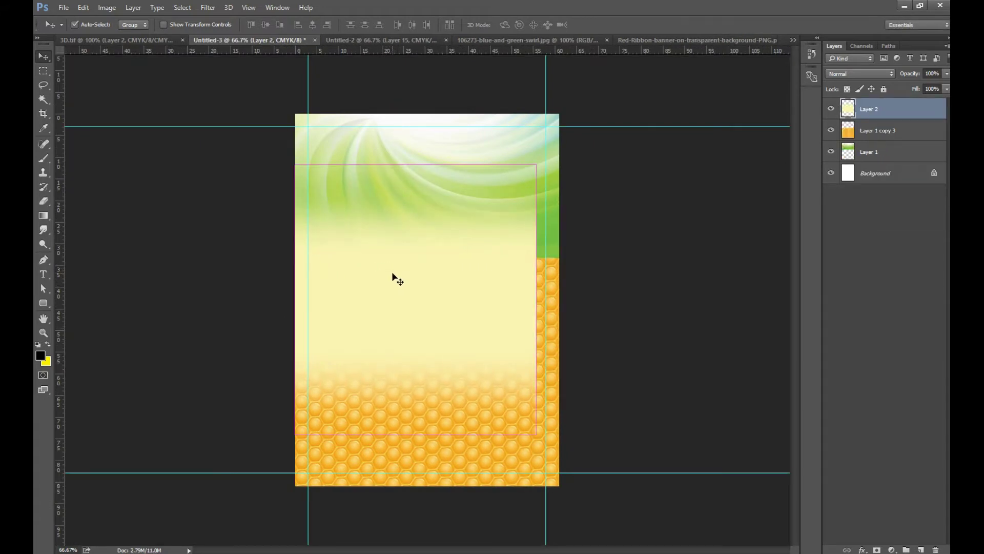
Widen the pale cream gradient layer to the label's right edge
key(ctrl+t)
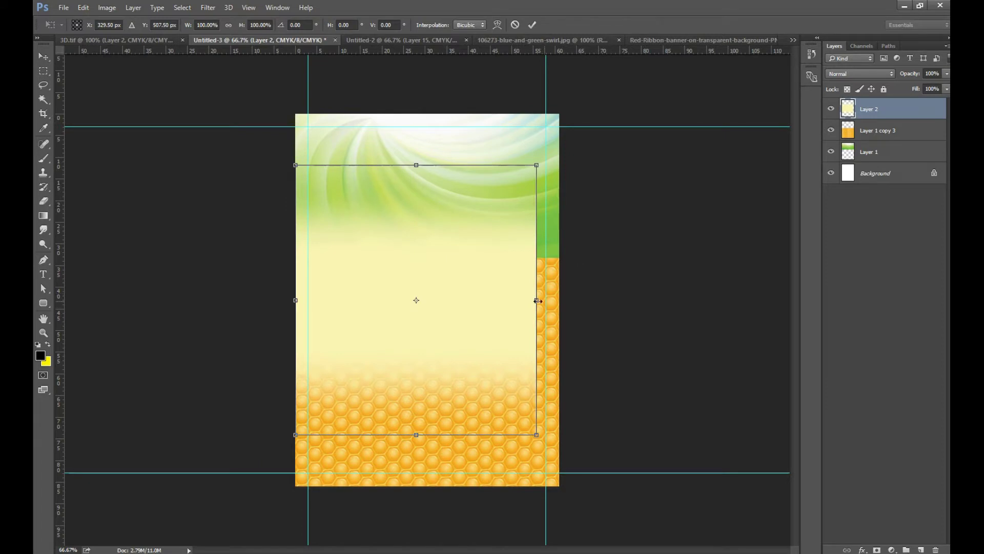
drag(545, 301, 559, 301)
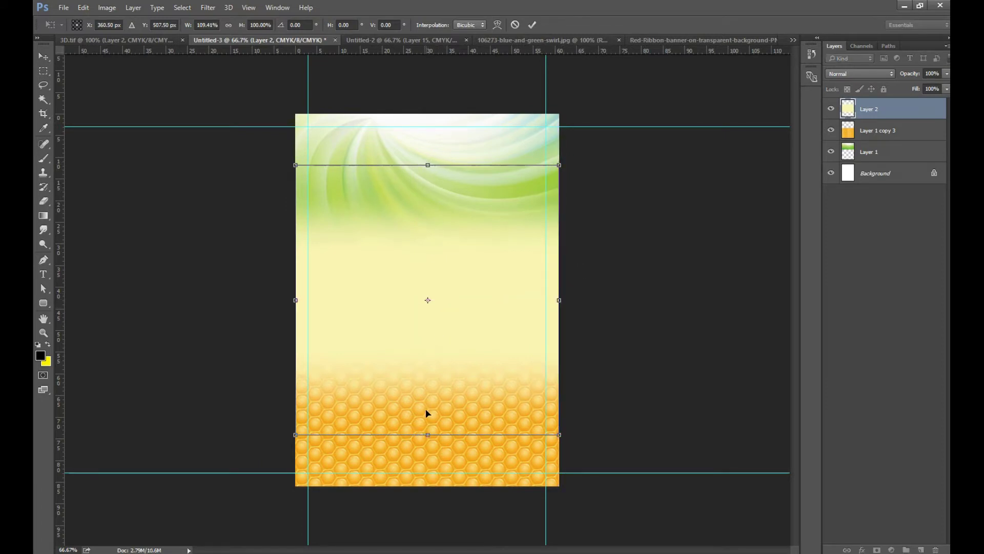
double_click(444, 356)
Stretch the green swirl layer taller, both downward and past the top edge
drag(470, 171, 475, 141)
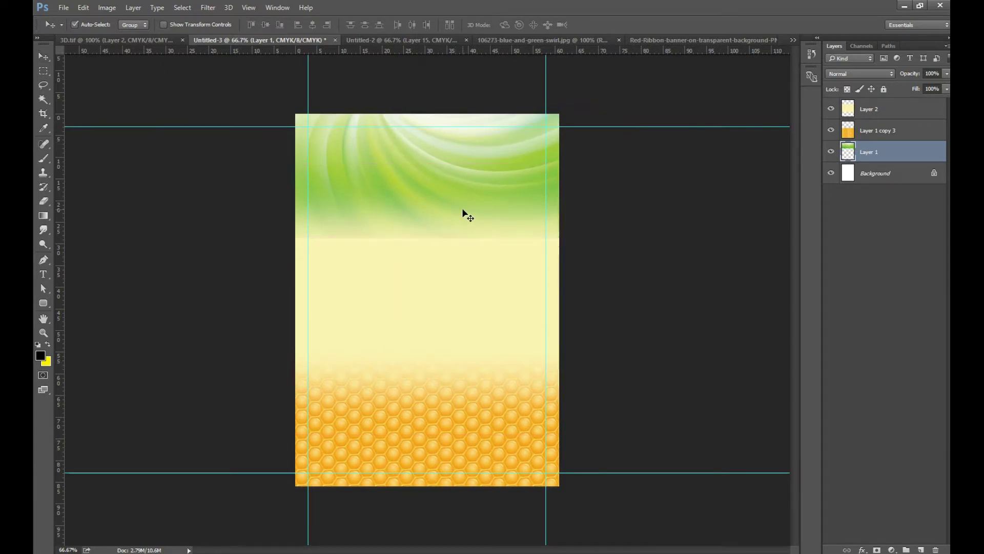
key(ctrl+t)
drag(397, 238, 403, 255)
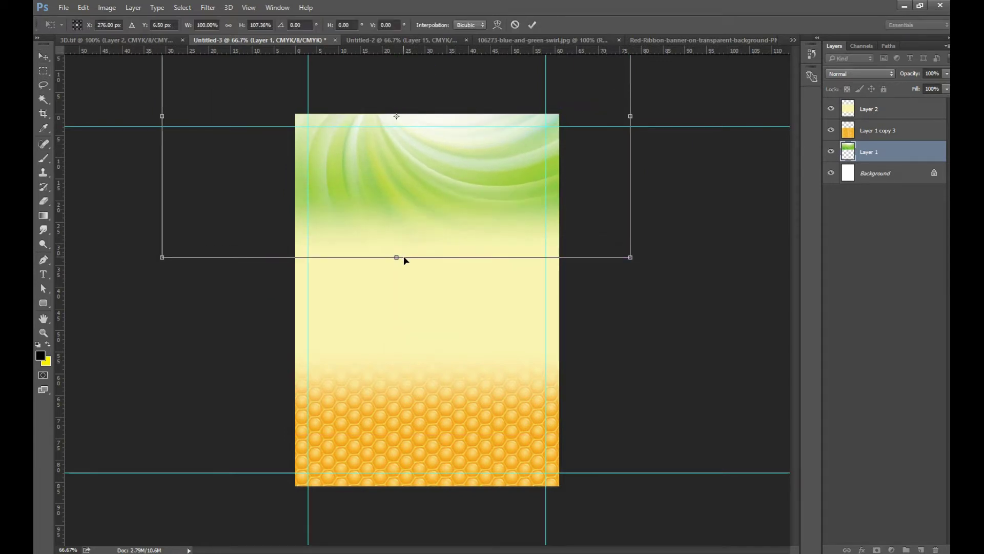
key(ctrl+minus)
key(ctrl+minus)
drag(412, 136, 413, 112)
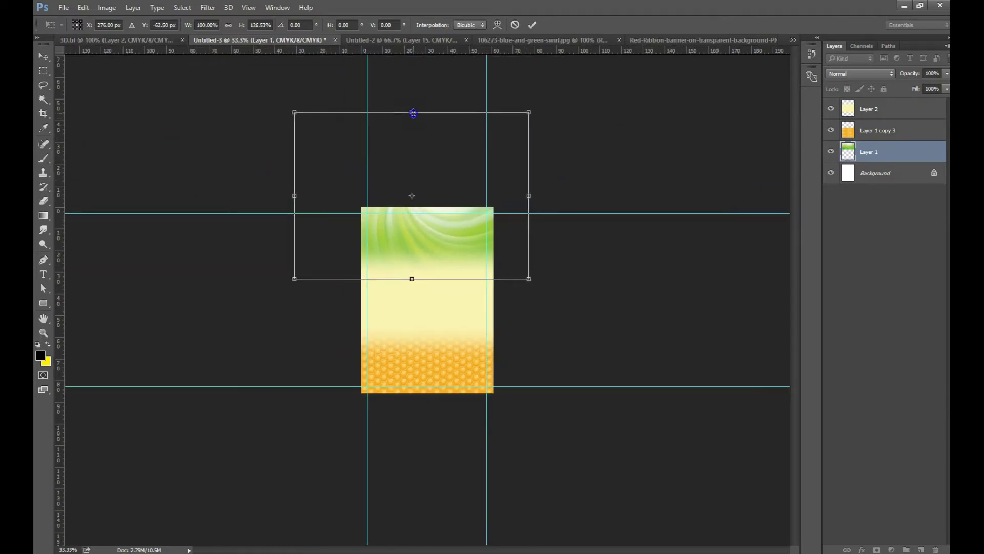
key(Return)
key(z)
drag(402, 277, 437, 305)
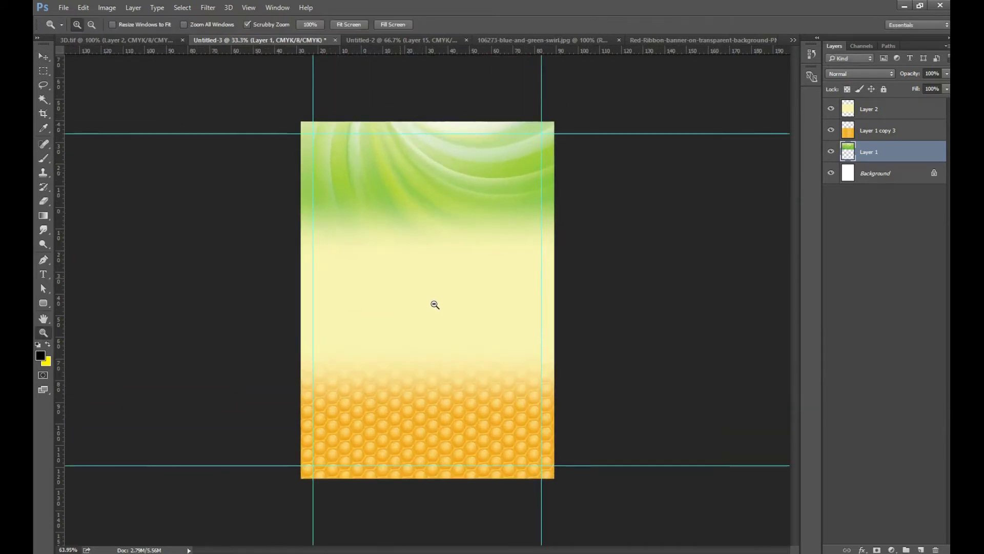
key(v)
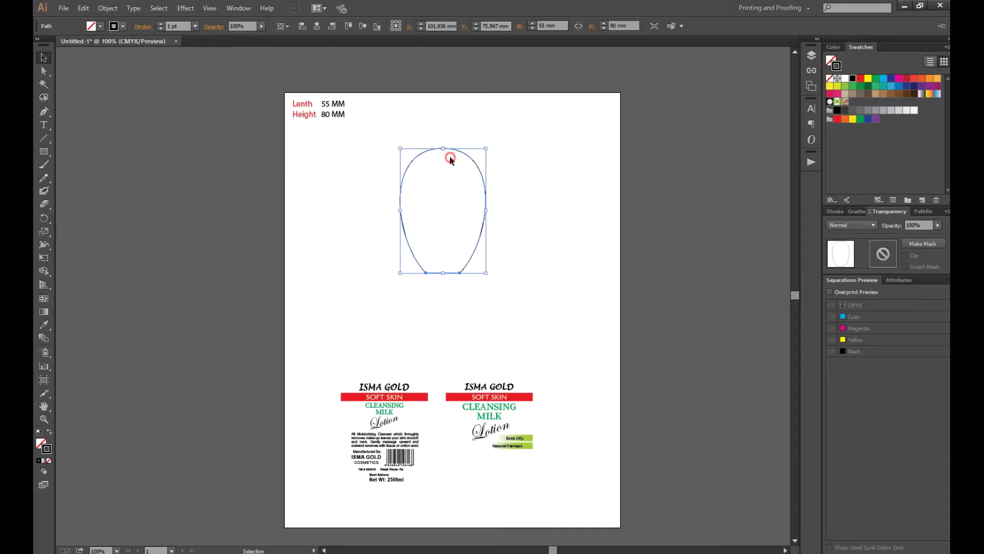
Select the egg-shaped bottle outline in Illustrator, copy it, and paste it into the label
click(450, 158)
click(463, 159)
key(ctrl+z)
key(ctrl+shift+z)
key(ctrl+z)
key(ctrl+shift+z)
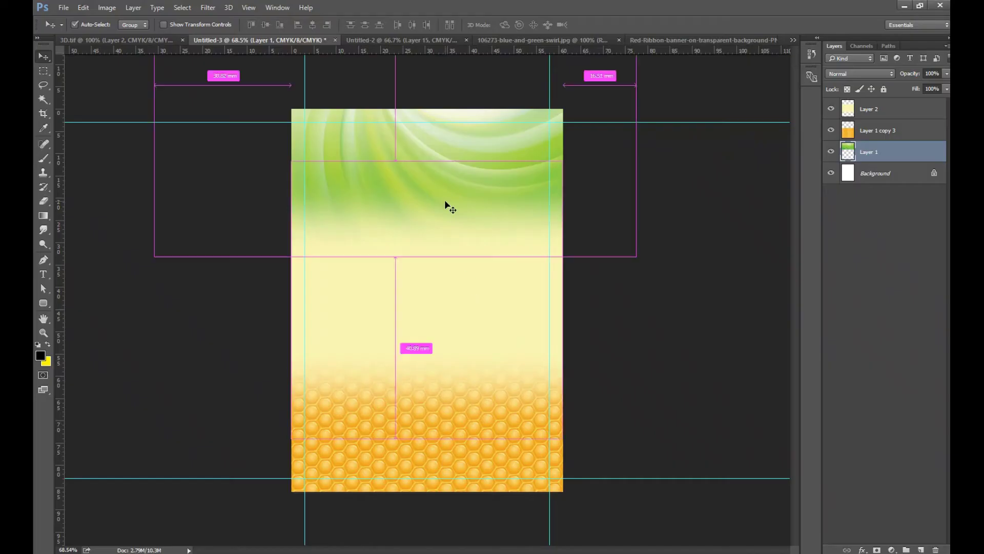
key(ctrl+v)
Place the outline as a Smart Object on the top layer, then bring in the butterfly
click(535, 180)
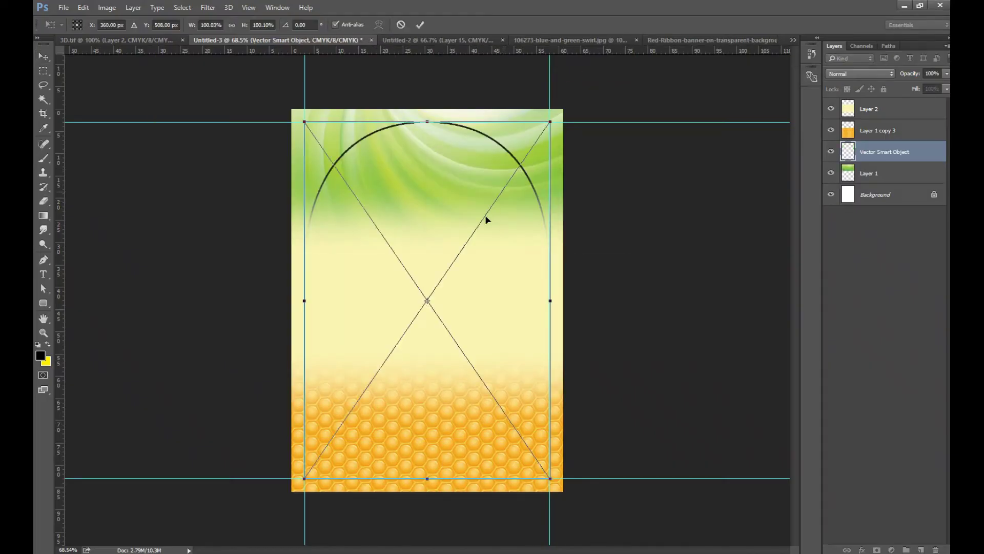
double_click(487, 201)
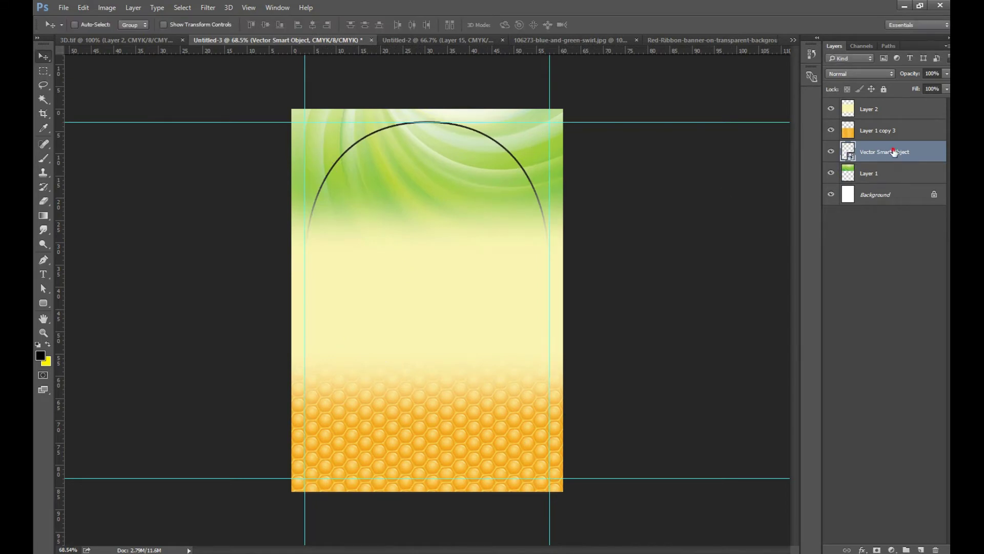
drag(895, 153, 881, 106)
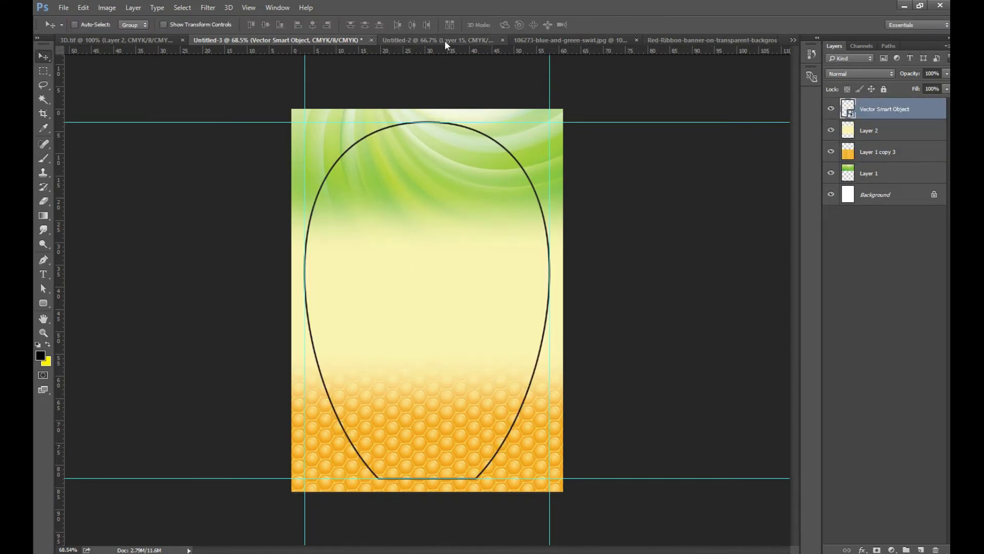
click(462, 44)
mouse_move(510, 198)
mouse_down()
mouse_move(295, 41)
mouse_move(500, 205)
mouse_move(449, 253)
mouse_move(440, 163)
mouse_up()
Scale the butterfly down to about 32% and position it near the oval's top
key(ctrl+t)
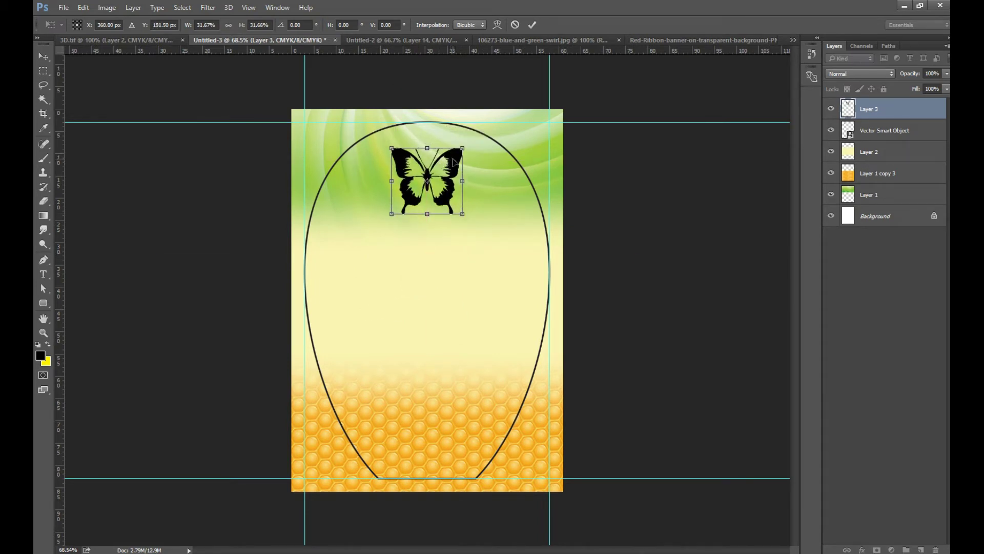
key(Return)
click(447, 41)
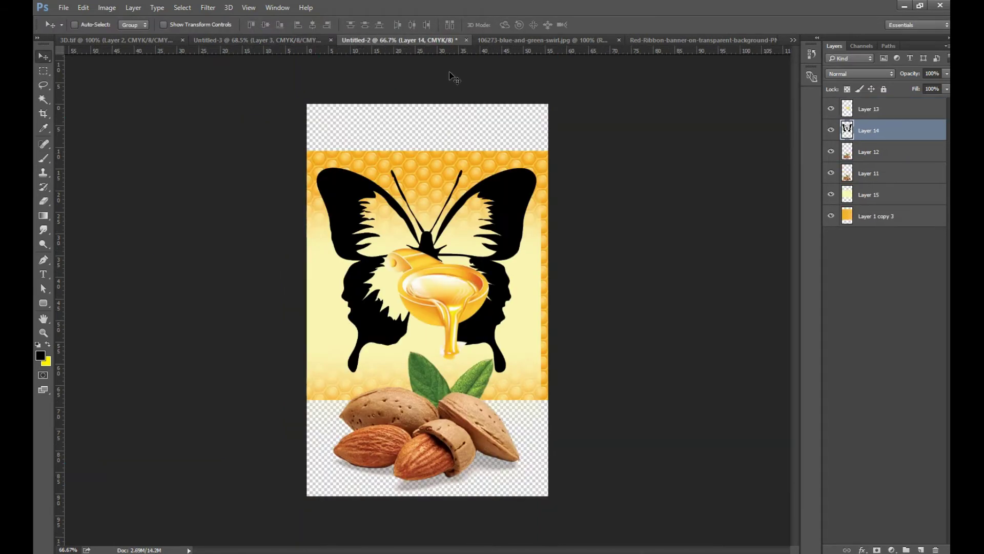
Add the red ribbon banner, shrink it, and set it below the butterfly
ctrl+click(449, 294)
click(702, 40)
mouse_move(390, 241)
mouse_down()
mouse_move(254, 41)
mouse_move(420, 236)
mouse_move(419, 287)
mouse_up()
key(ctrl+t)
drag(543, 323, 504, 305)
drag(447, 278, 451, 283)
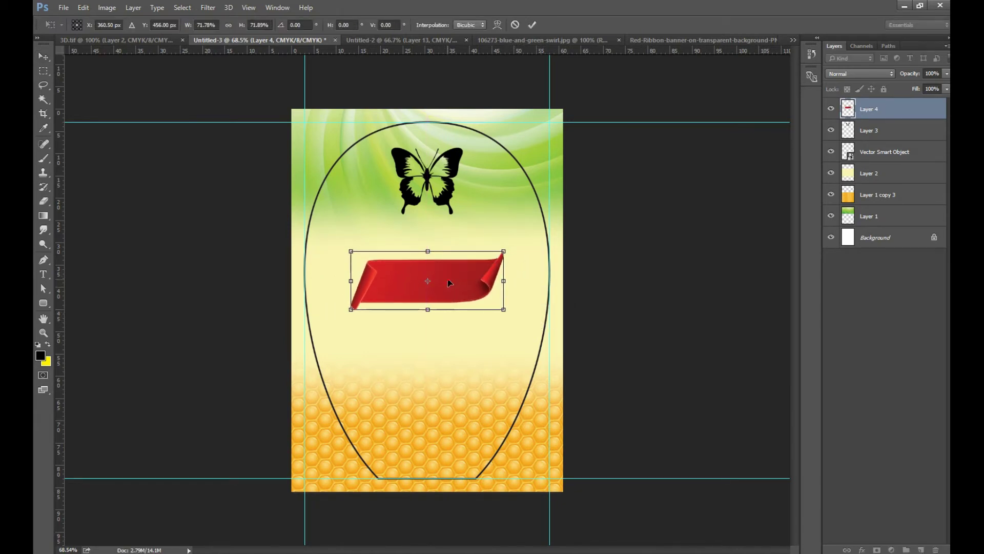
key(Return)
click(399, 39)
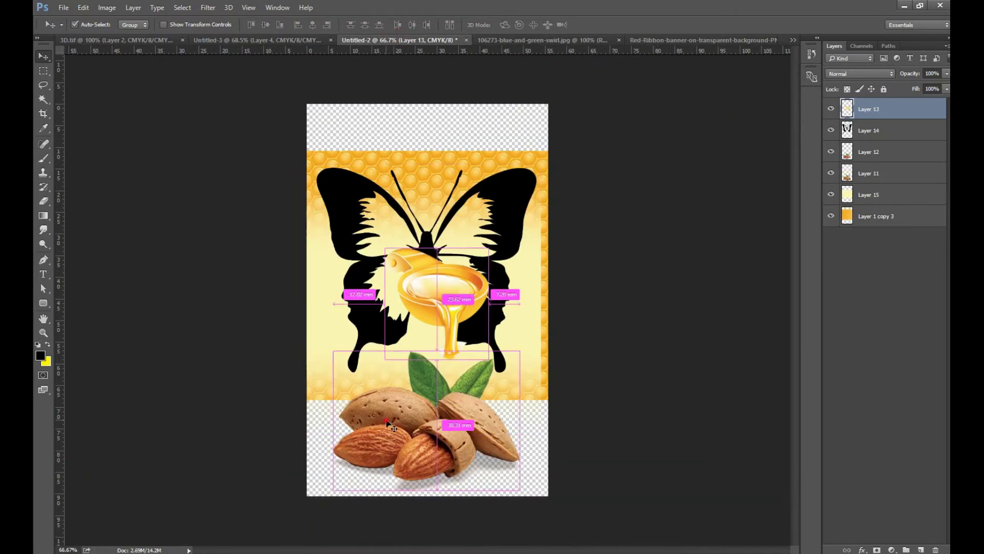
Bring almond Layers 12 and 11 into the label, scaled down near the bottom of the outline
ctrl+click(419, 420)
shift+click(889, 169)
drag(384, 397, 448, 389)
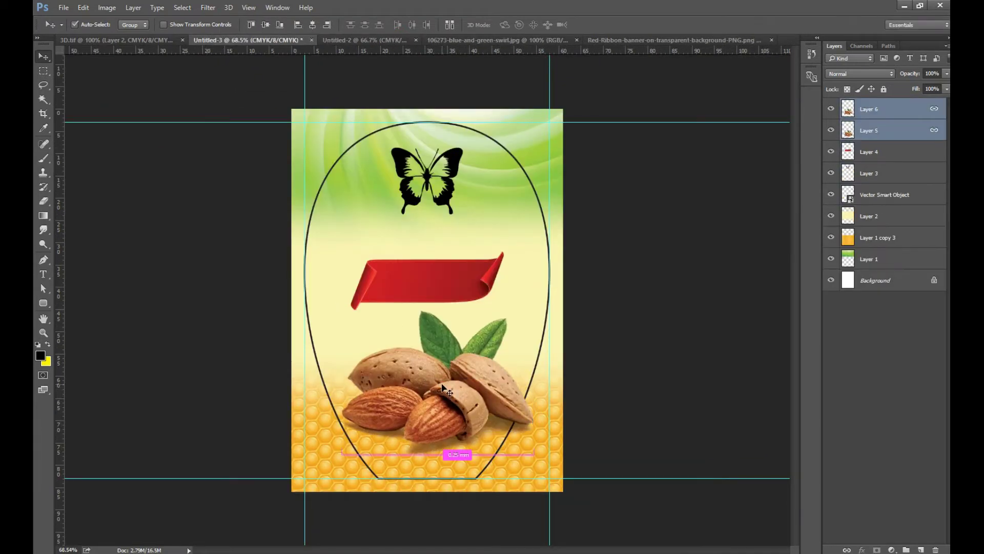
key(ctrl+t)
drag(532, 308, 495, 324)
drag(466, 395, 472, 415)
drag(358, 350, 365, 360)
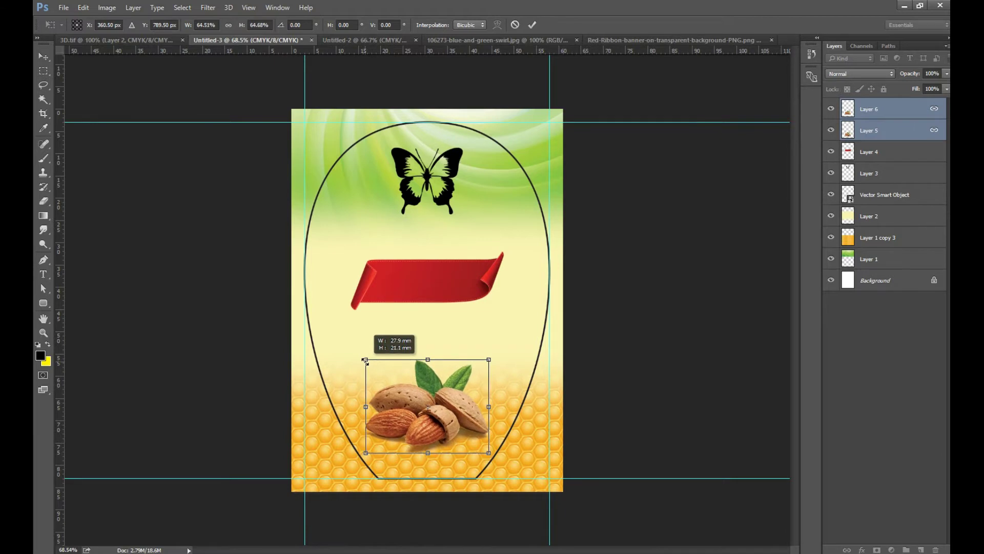
key(Return)
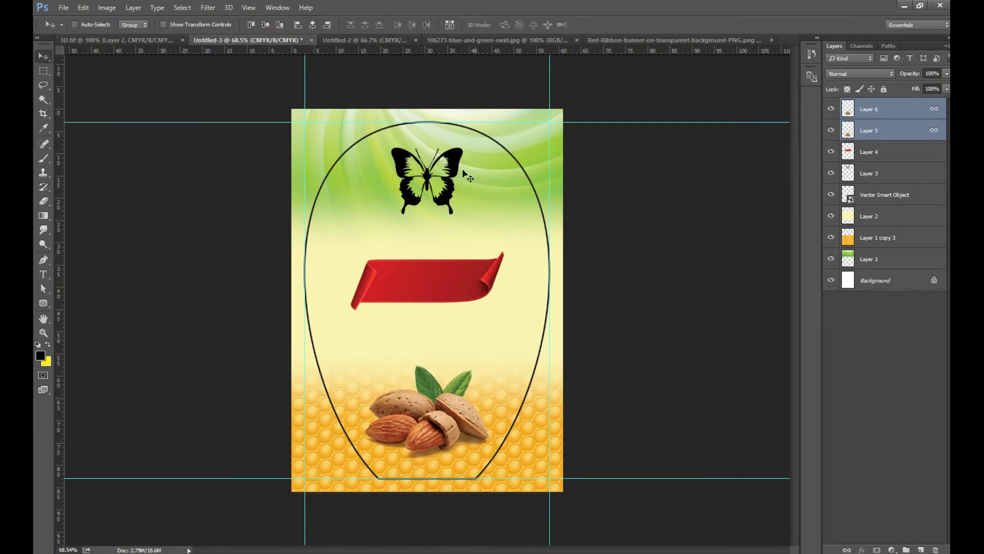
Bring the honey bowl layer from the butterfly document into the label and start shrinking it
click(366, 40)
click(886, 108)
mouse_move(426, 287)
mouse_down()
mouse_move(222, 62)
mouse_move(410, 354)
mouse_up()
key(ctrl+t)
drag(323, 283, 338, 318)
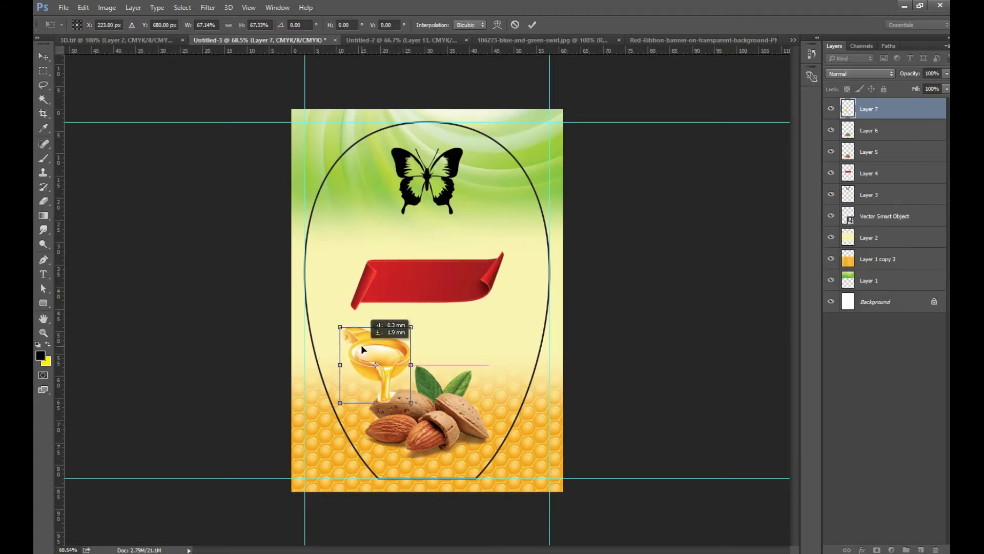
Tuck the honey bowl beneath the almond layers at lower left, slightly enlarged
drag(361, 344, 365, 351)
key(Return)
drag(881, 105, 877, 163)
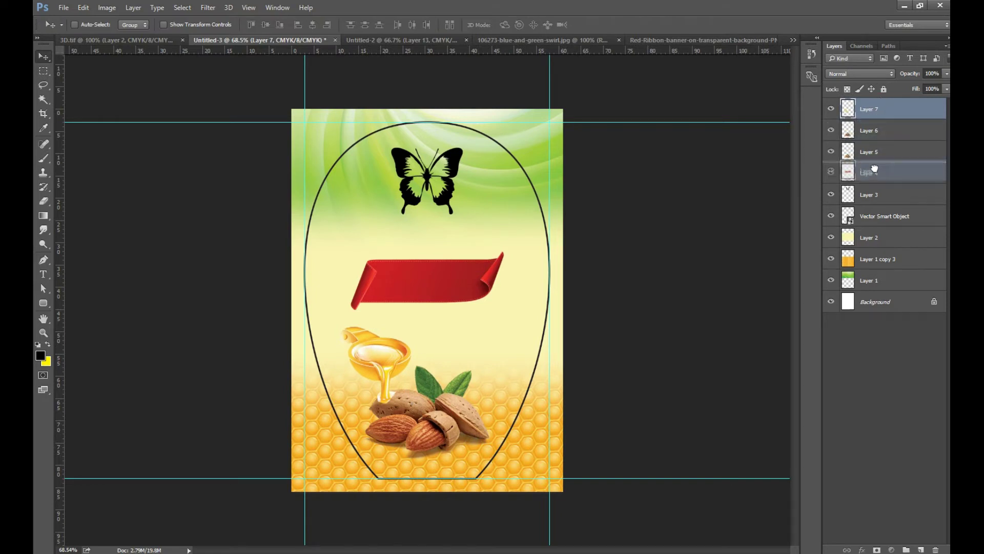
drag(389, 353, 381, 362)
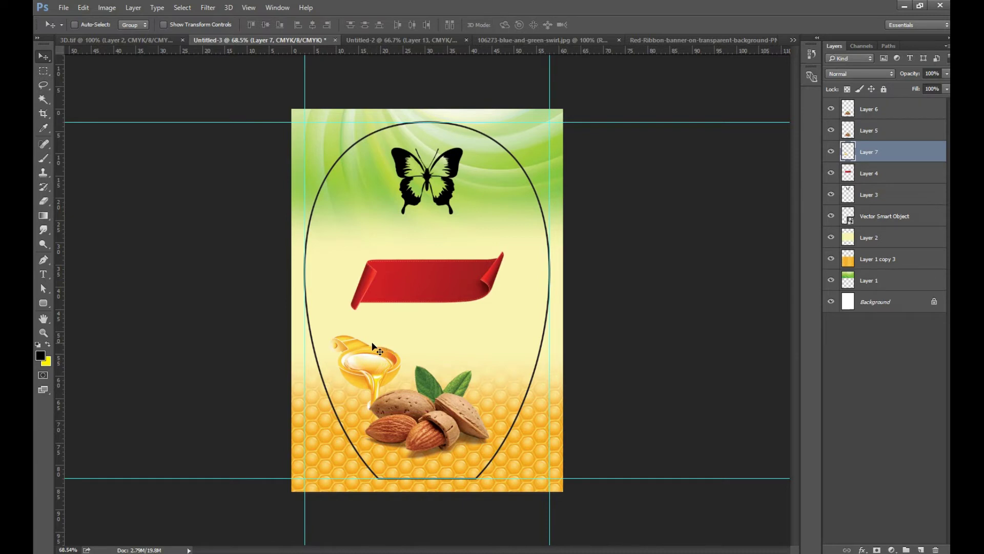
key(ctrl+t)
drag(401, 336, 405, 331)
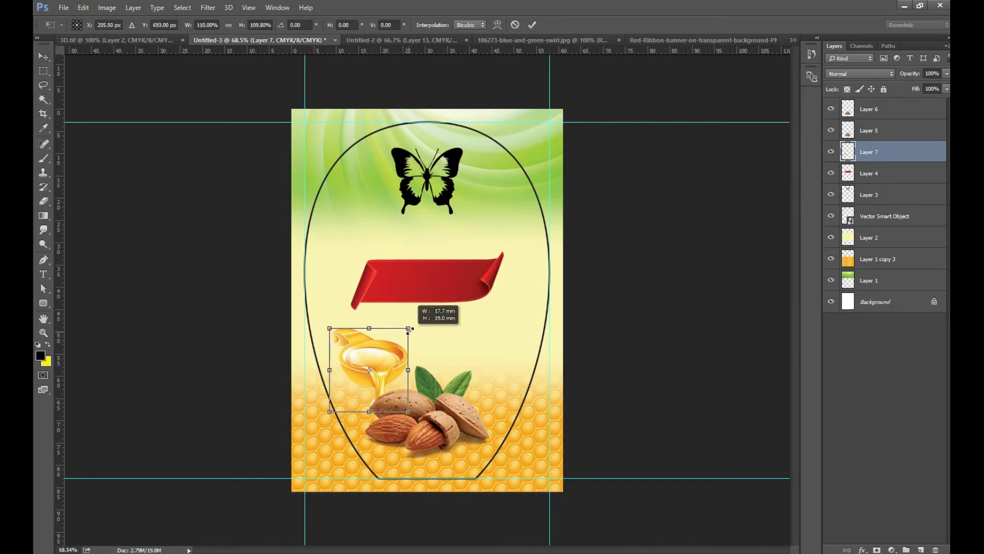
key(Return)
Move the honey-and-almond group slightly lower and close the butterfly design document
ctrl+click(424, 433)
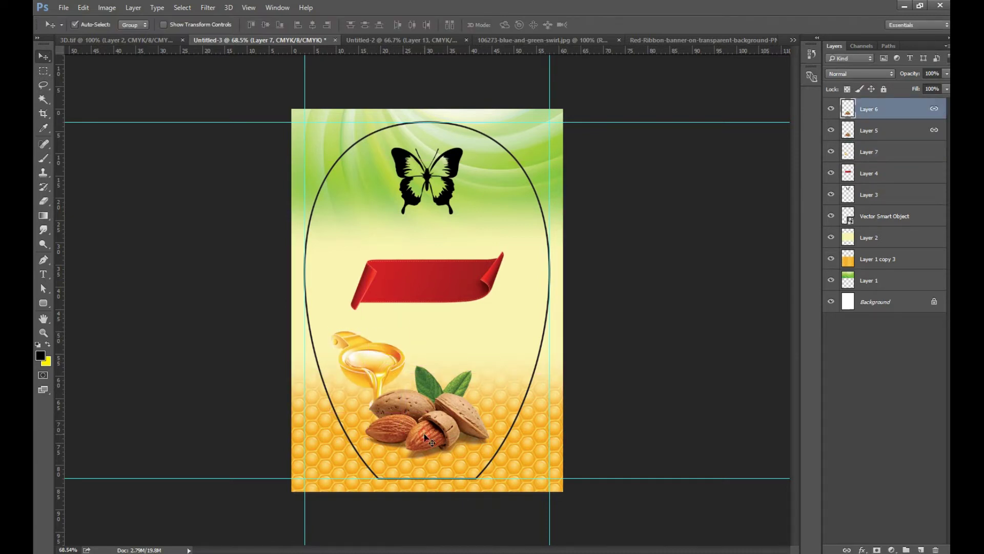
shift+click(873, 152)
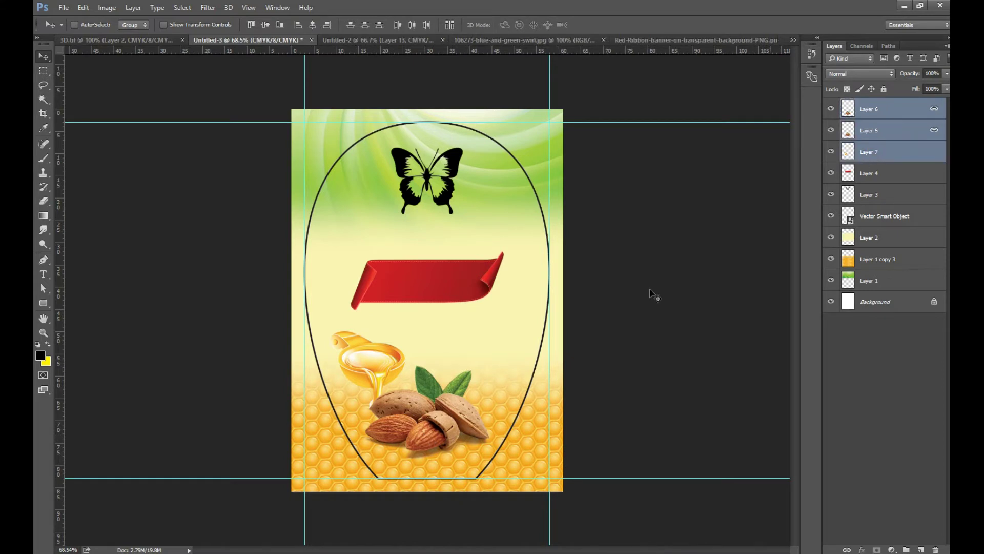
drag(446, 420, 446, 430)
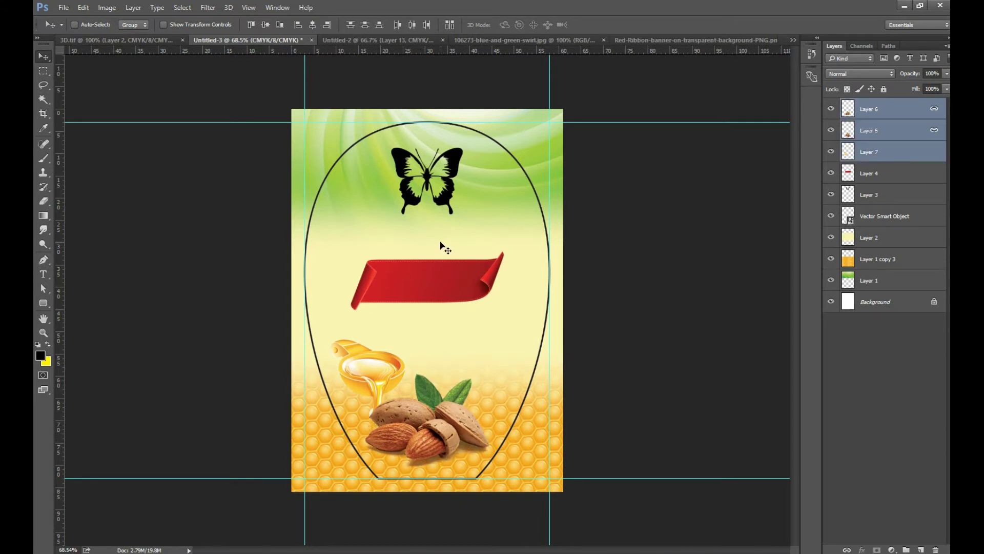
click(415, 41)
click(443, 41)
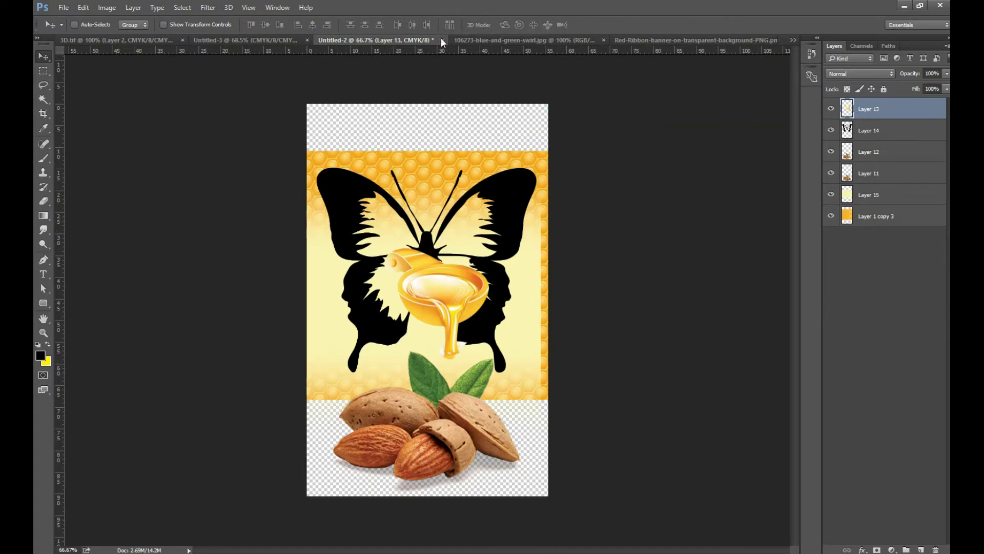
Close the green swirl and ribbon image documents, answering the save prompts
click(519, 209)
click(400, 40)
click(482, 40)
click(454, 46)
click(583, 40)
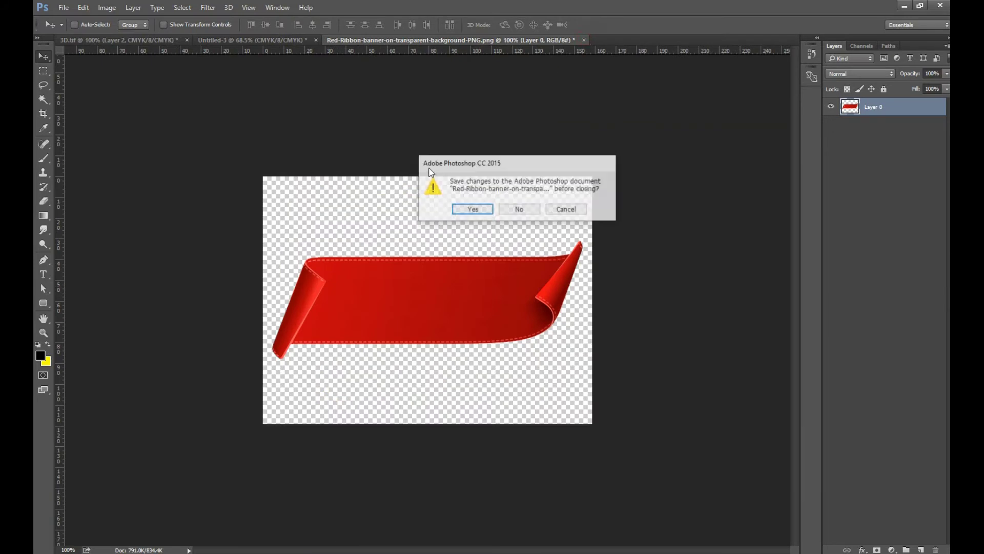
click(513, 209)
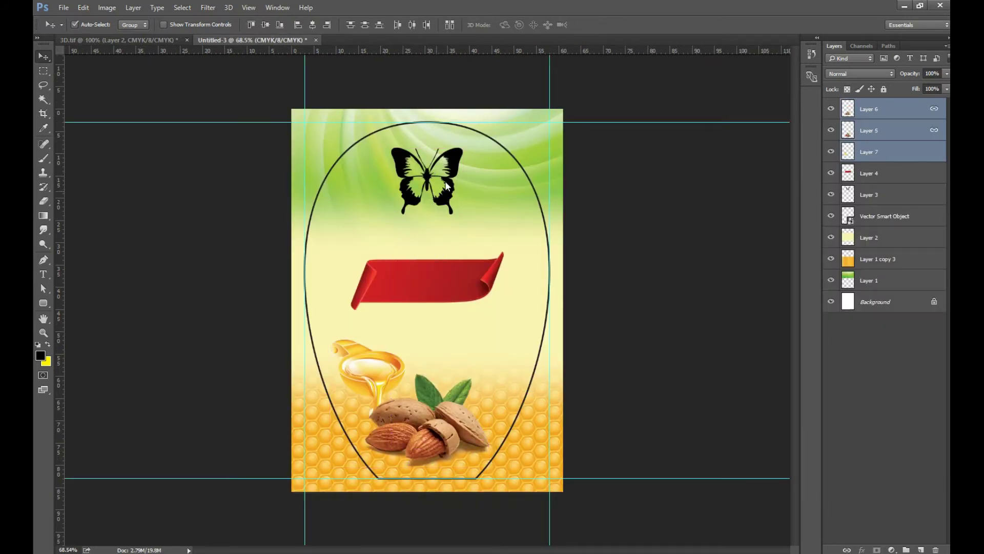
Save the label design as a layered TIFF named Front
key(ctrl+shift+s)
text(Front)
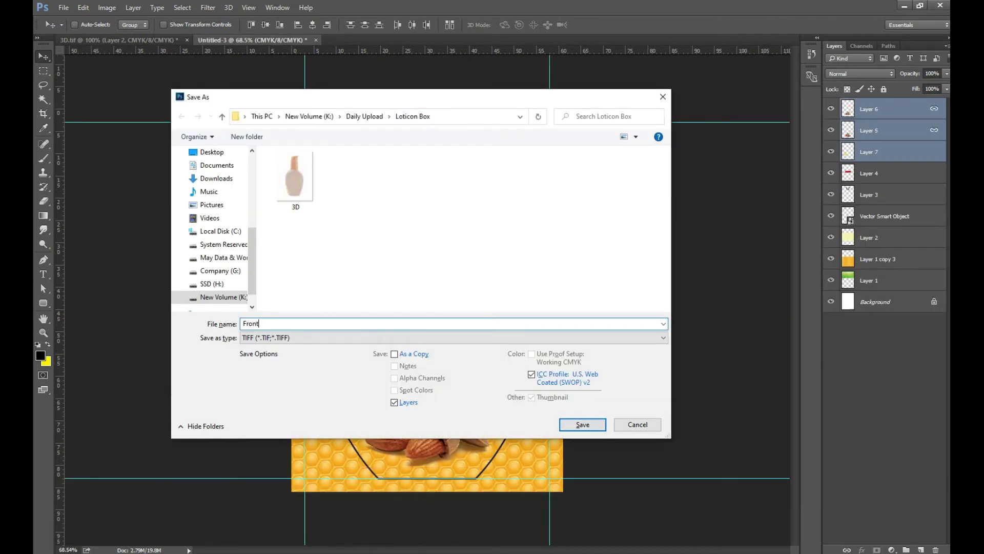
click(597, 424)
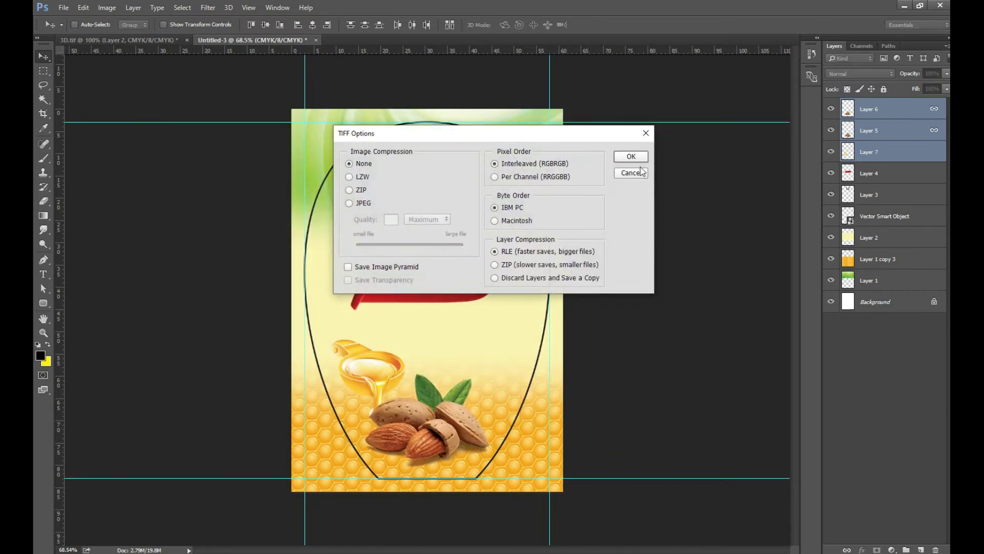
click(482, 211)
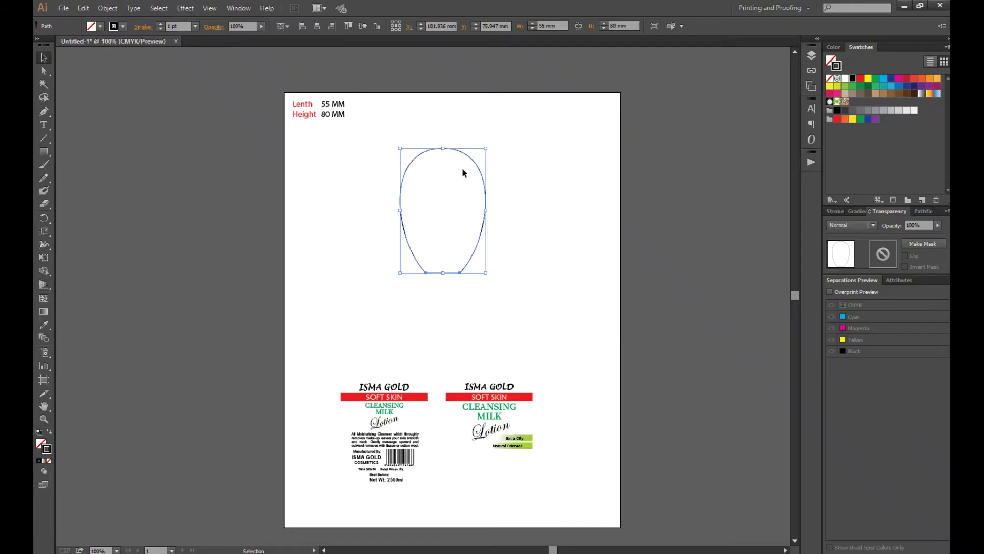
Place the Front image from New Volume > Daily Upload > Loticon Box onto the artboard
key(shift+ctrl+p)
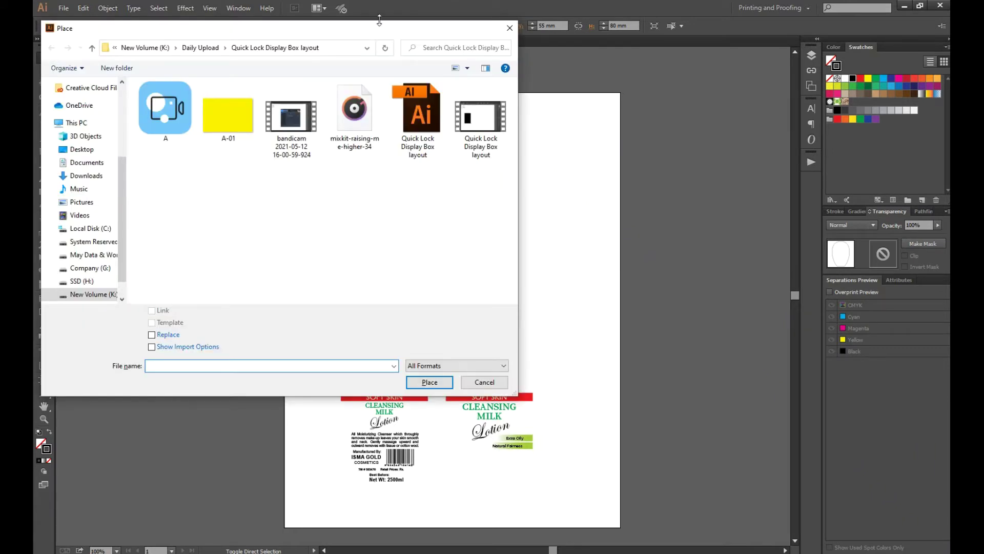
scroll(201, 219, down, 2)
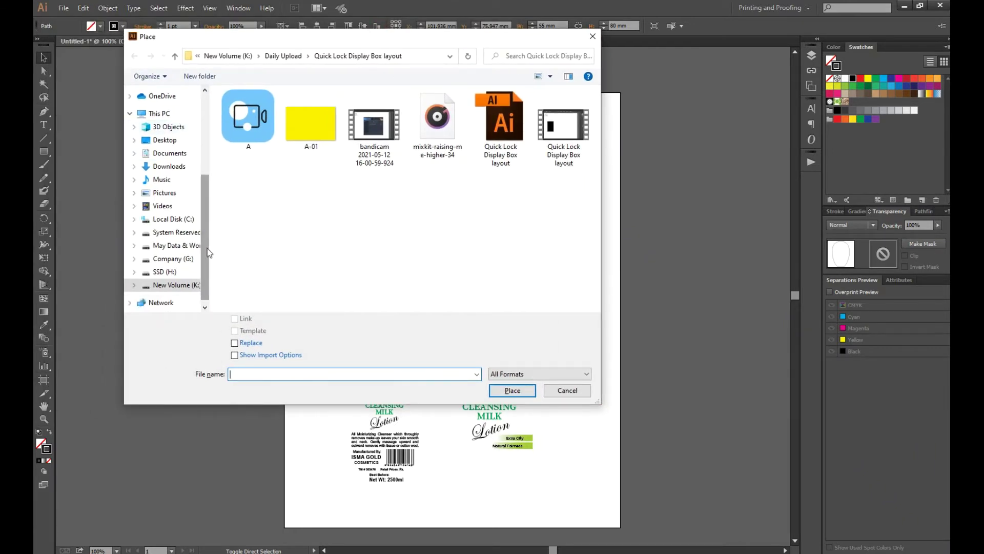
click(175, 285)
double_click(252, 109)
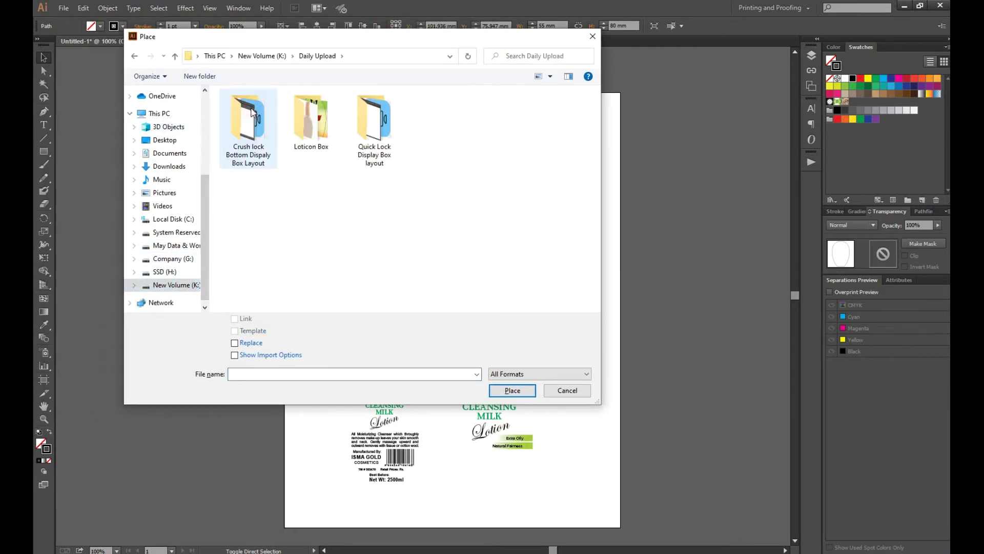
double_click(318, 121)
click(311, 120)
click(512, 390)
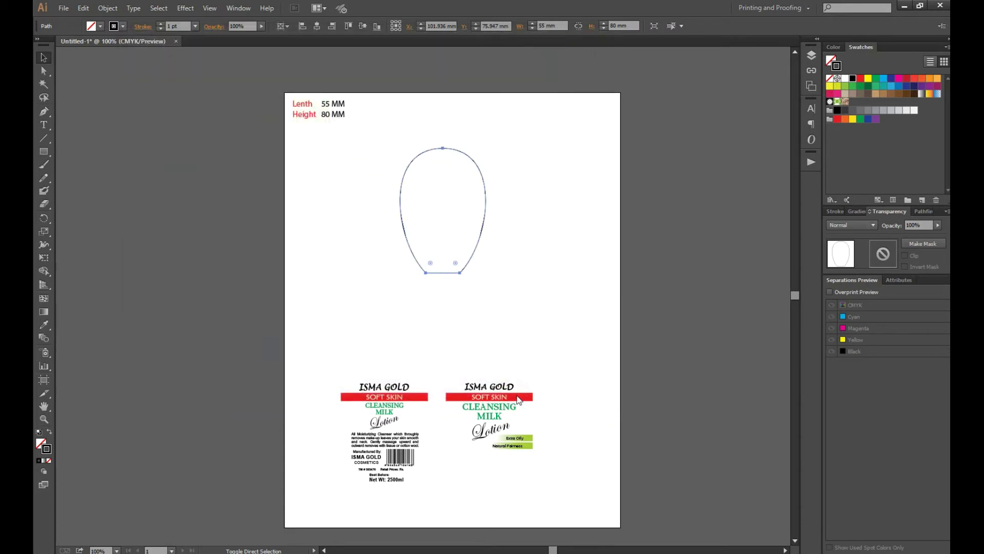
click(518, 162)
Centre-align the Front image with the bottle outline, shift both right, and send the image backward
shift+click(464, 152)
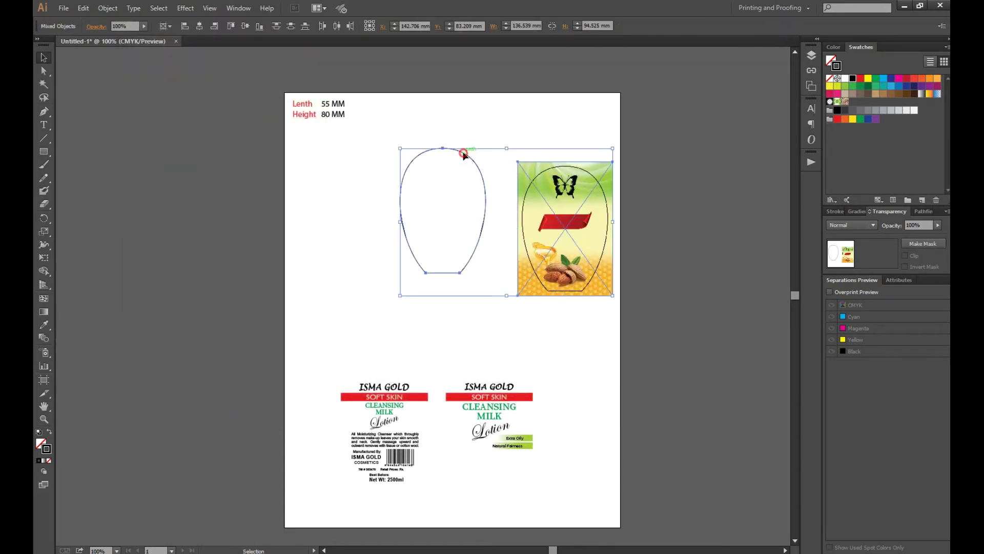
click(199, 27)
click(245, 25)
drag(479, 218, 590, 208)
click(566, 149)
right_click(567, 149)
click(684, 248)
key(z)
drag(485, 103, 628, 287)
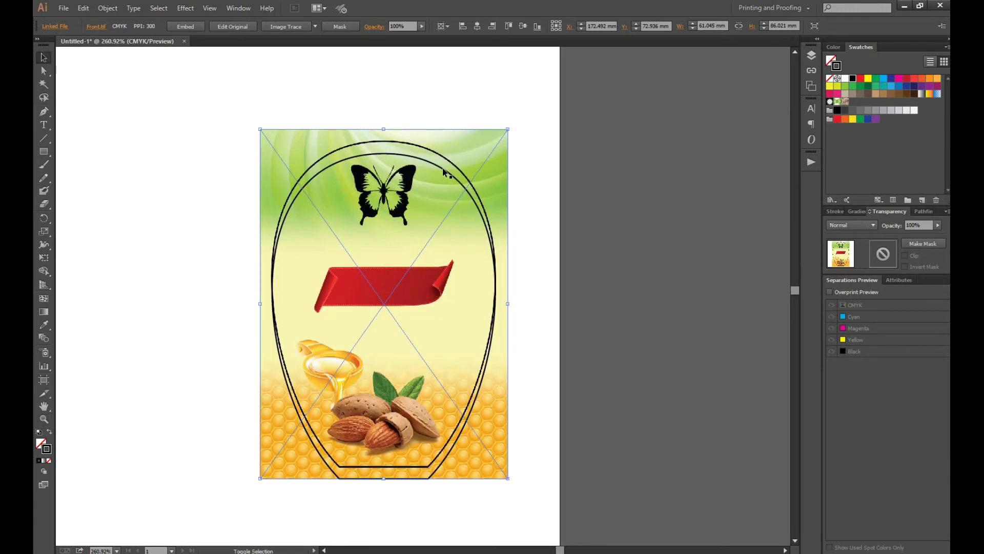
key(ctrl+a)
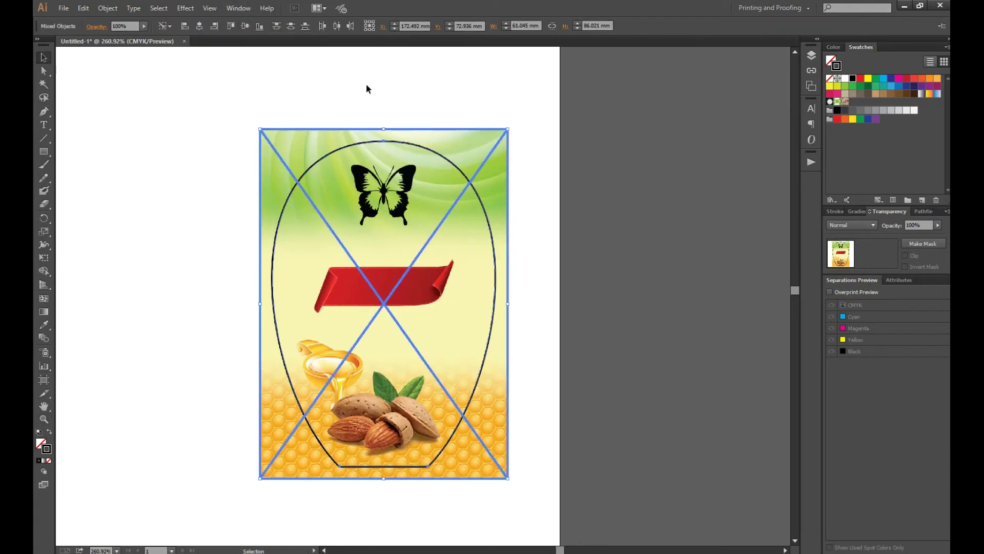
click(360, 90)
key(ctrl+minus)
key(ctrl+minus)
key(ctrl+minus)
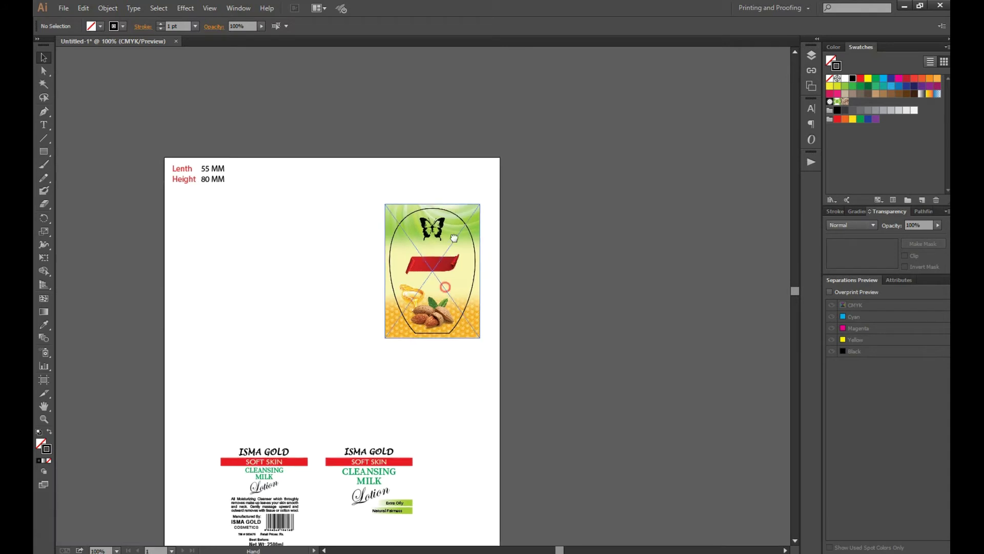
Move the ISMA GOLD text onto the front label and resize it above the ribbon
drag(454, 238, 457, 213)
drag(394, 425, 455, 229)
shift+click(435, 183)
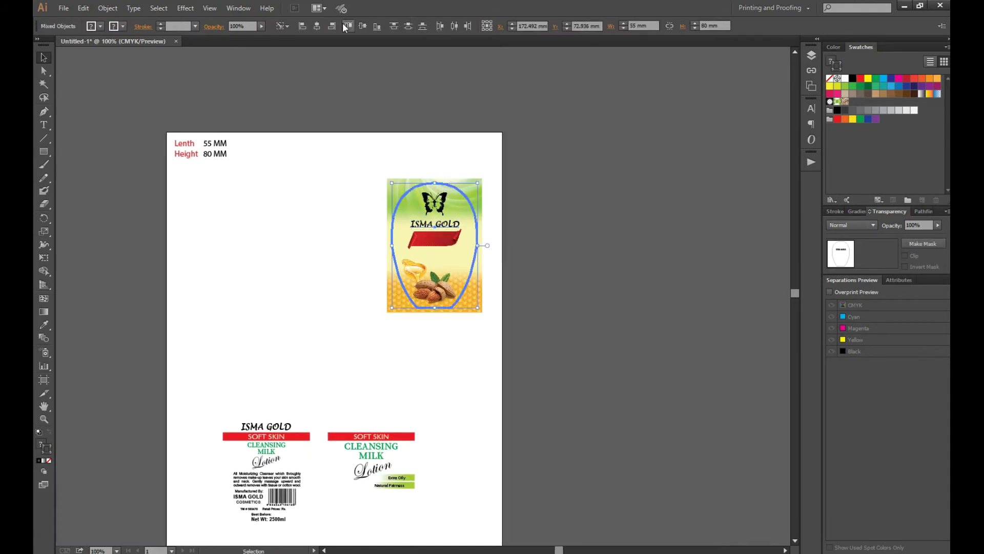
click(358, 70)
key(z)
drag(376, 152, 523, 346)
key(v)
click(416, 223)
drag(414, 227, 453, 245)
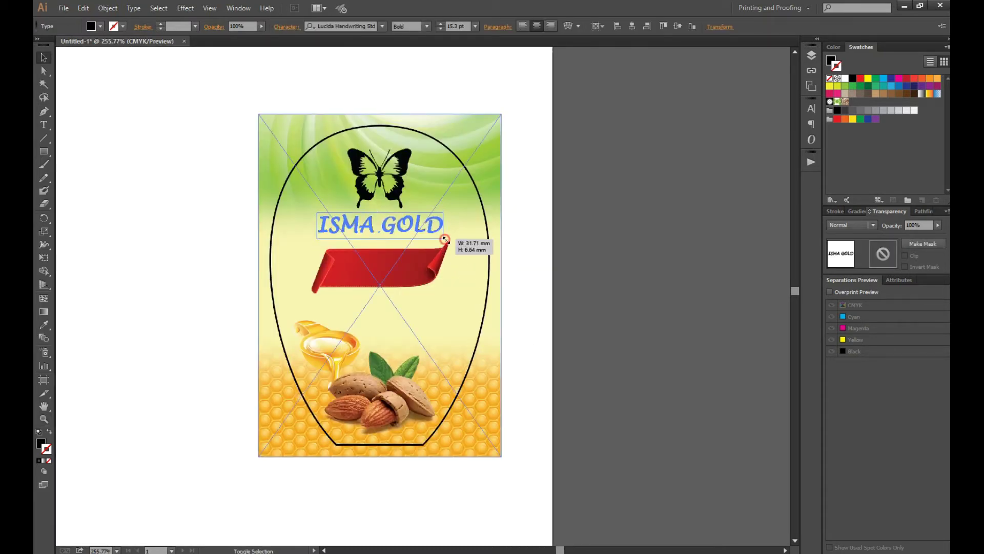
click(534, 258)
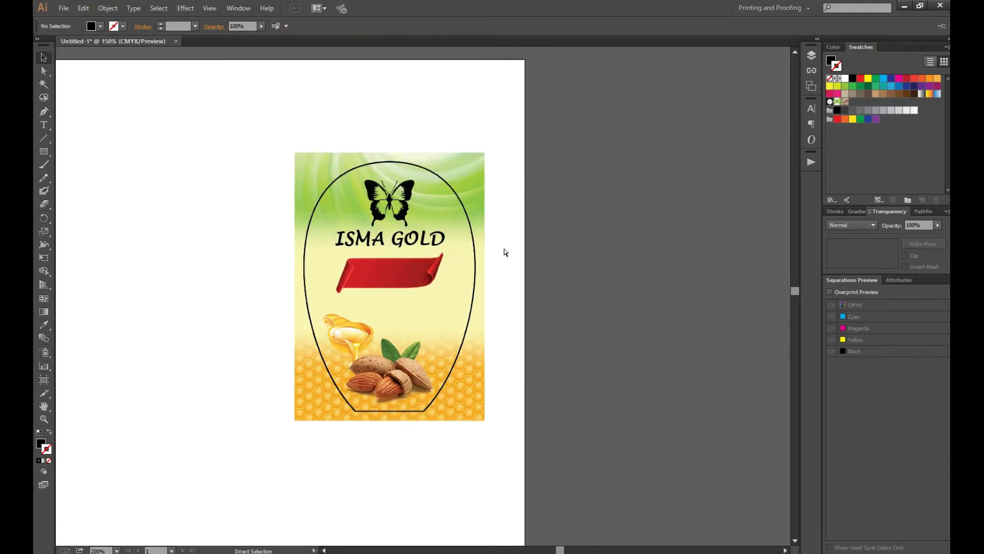
key(ctrl+minus)
key(ctrl+minus)
key(ctrl+minus)
Drag the SOFT SKIN text onto the red ribbon
drag(429, 420, 417, 255)
key(z)
drag(369, 209, 470, 314)
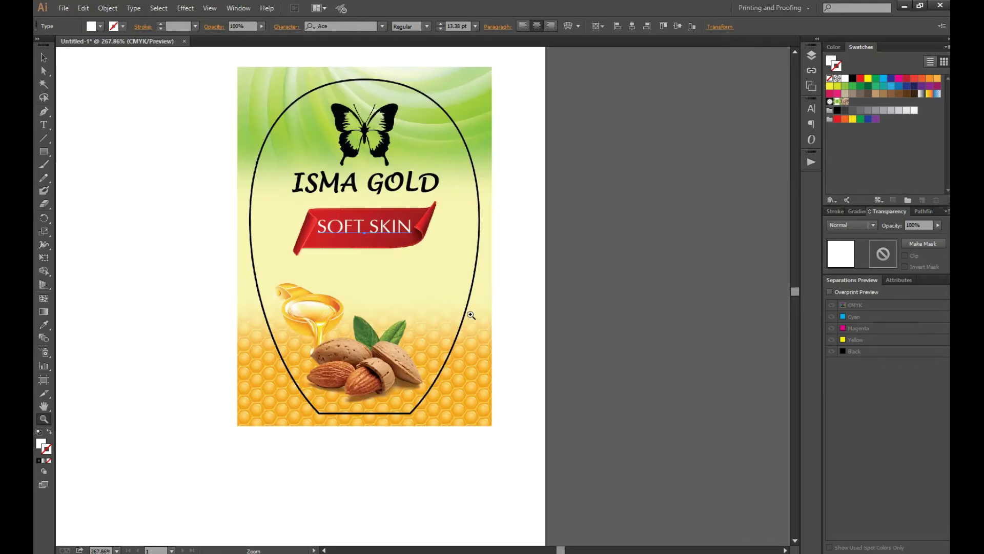
Nudge SOFT SKIN down and right until it sits centred on the red ribbon
key(v)
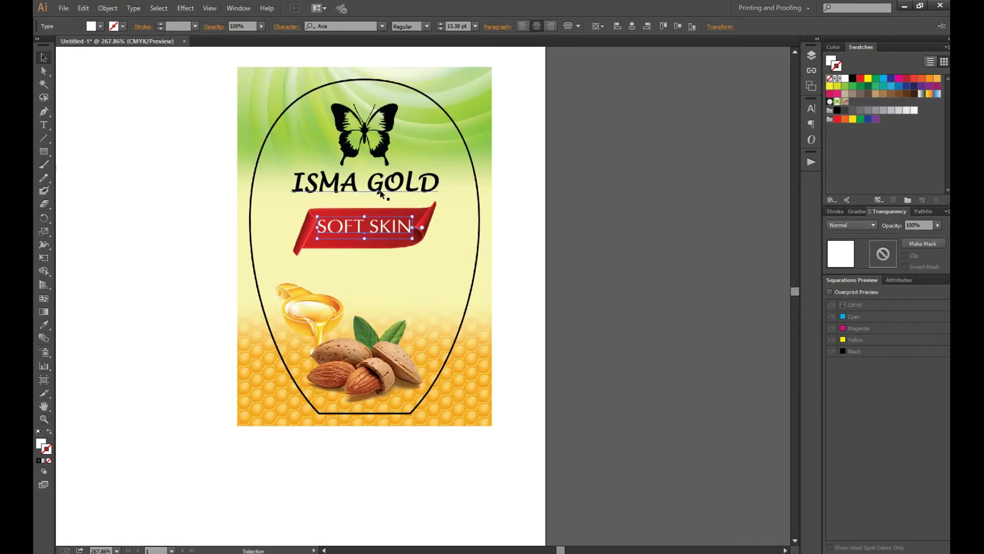
shift+click(382, 189)
click(461, 252)
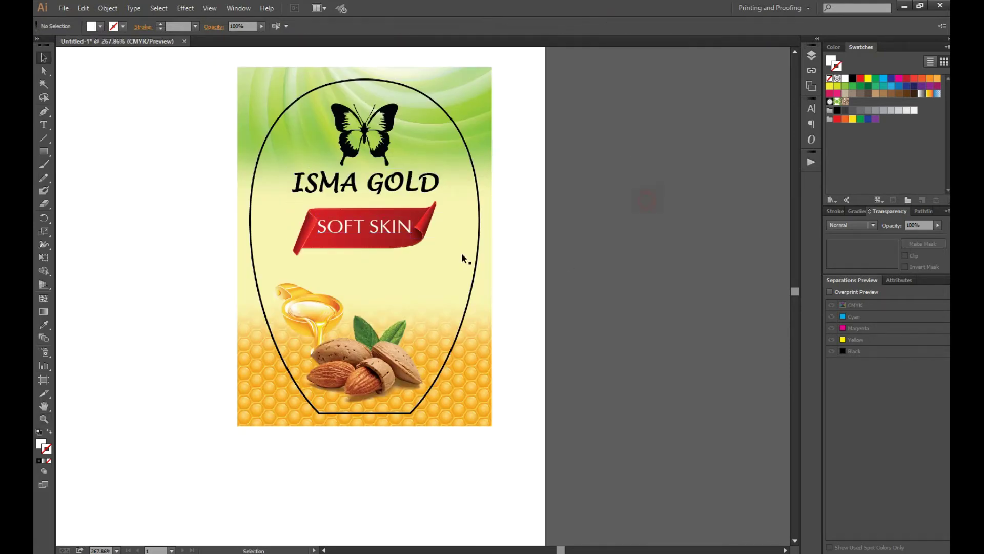
drag(403, 229, 404, 232)
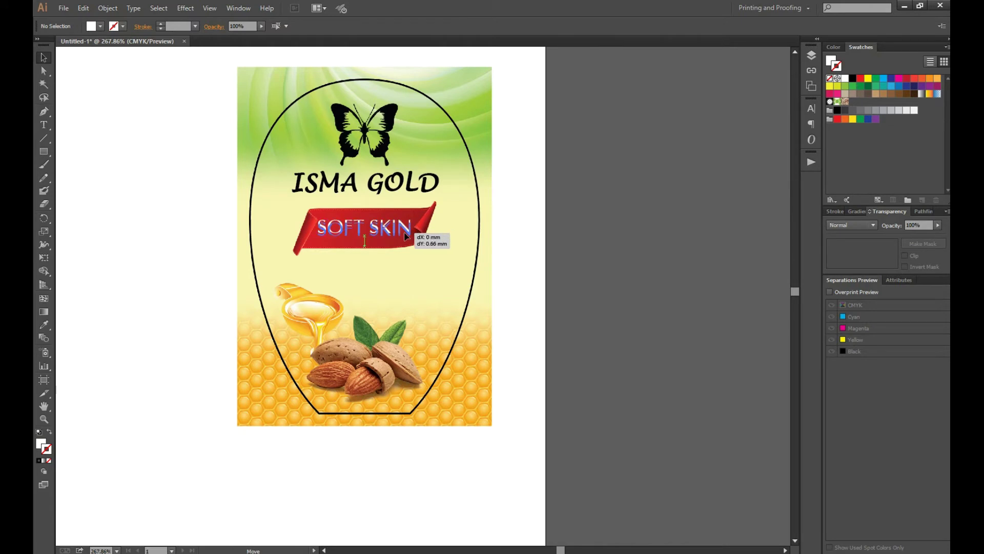
scroll(486, 281, up, 5)
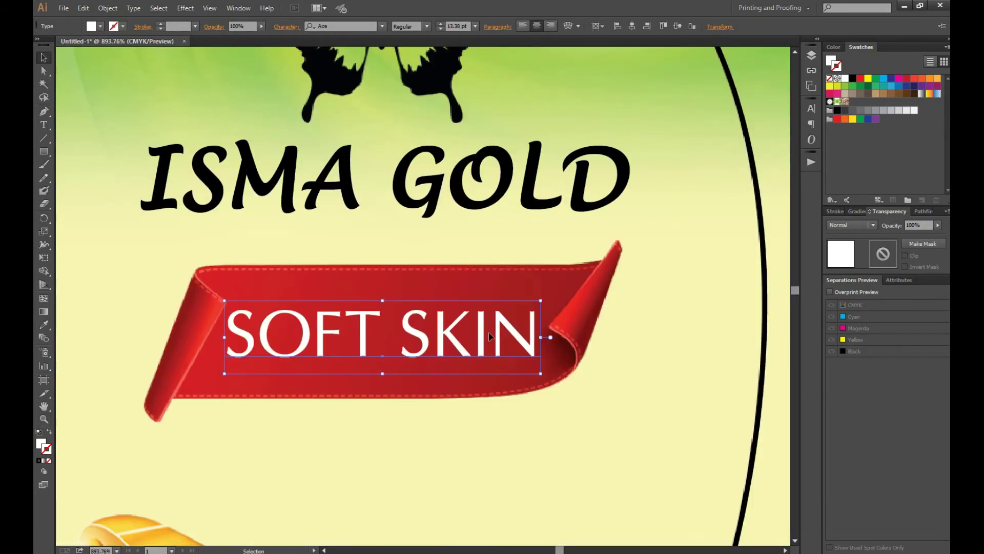
drag(482, 334, 487, 327)
scroll(486, 327, down, 5)
scroll(487, 327, down, 3)
drag(488, 466, 482, 273)
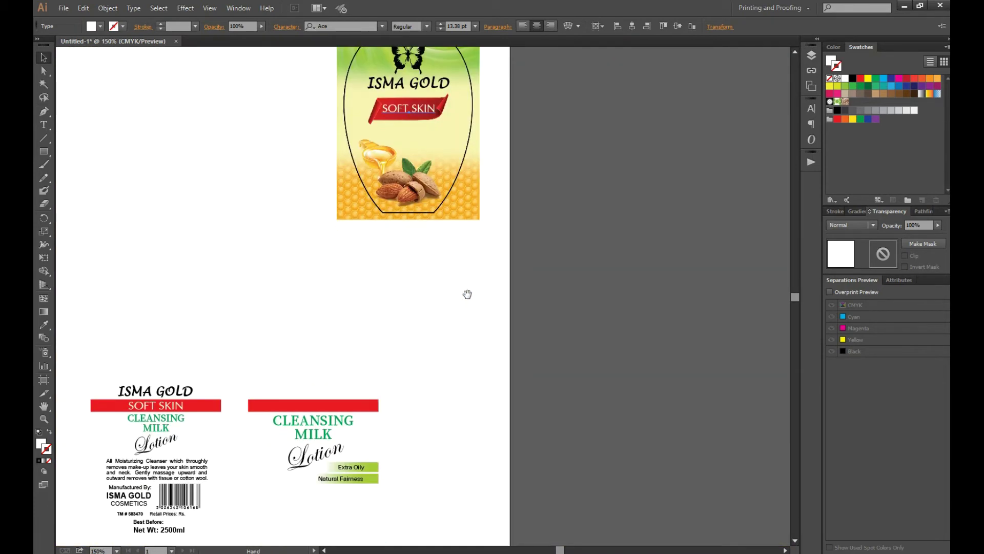
Place CLEANSING MILK below the ribbon and a shrunken Lotion text beneath it
drag(334, 423, 431, 138)
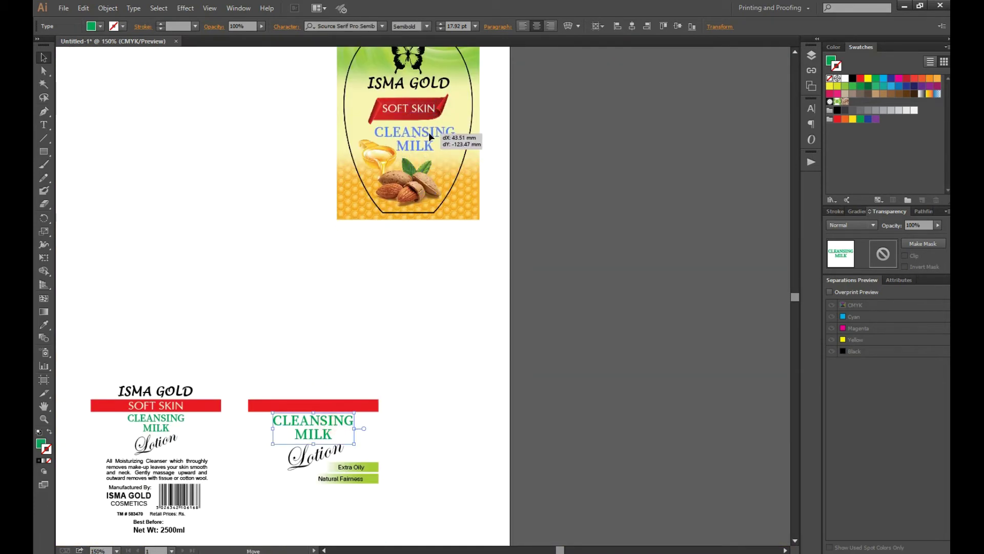
drag(428, 131, 429, 130)
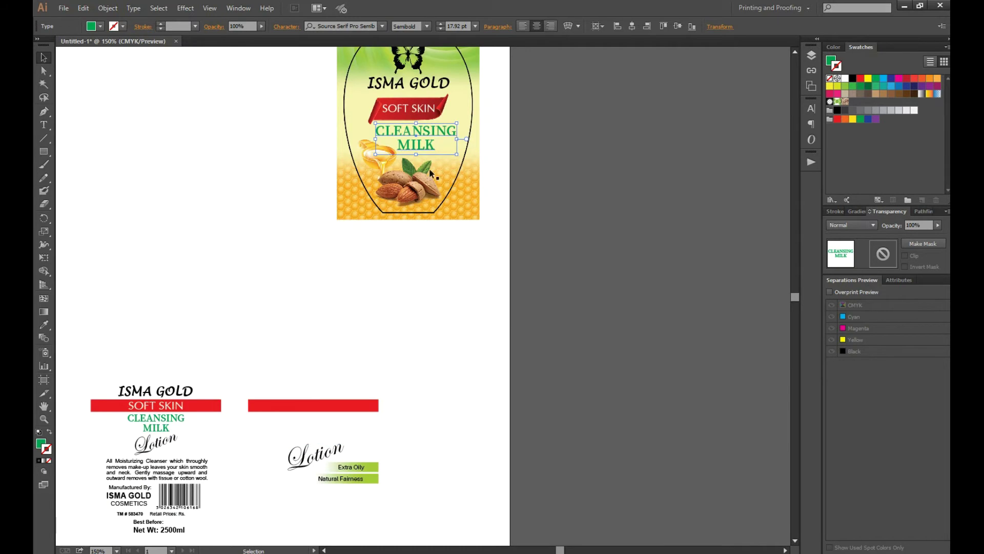
shift+click(383, 226)
drag(370, 240, 391, 278)
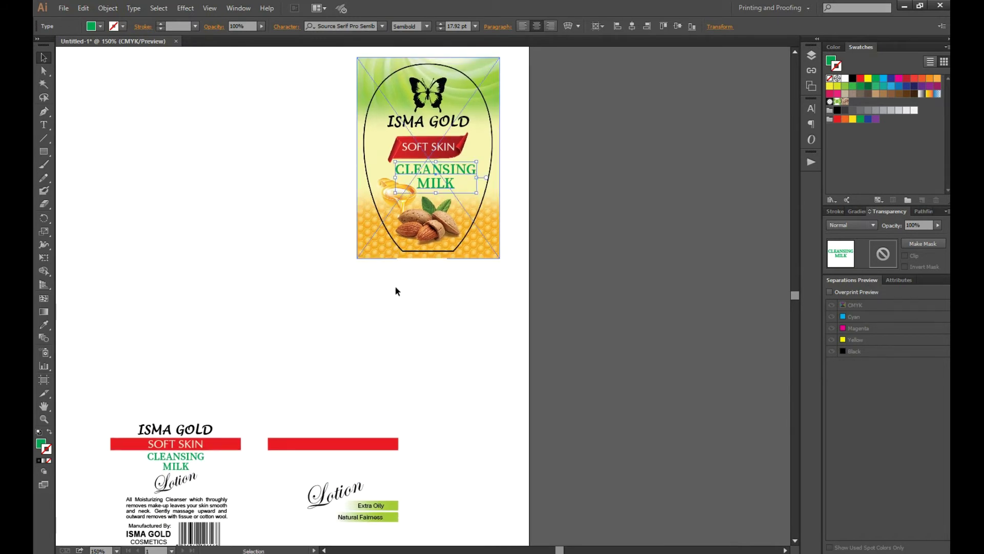
click(470, 362)
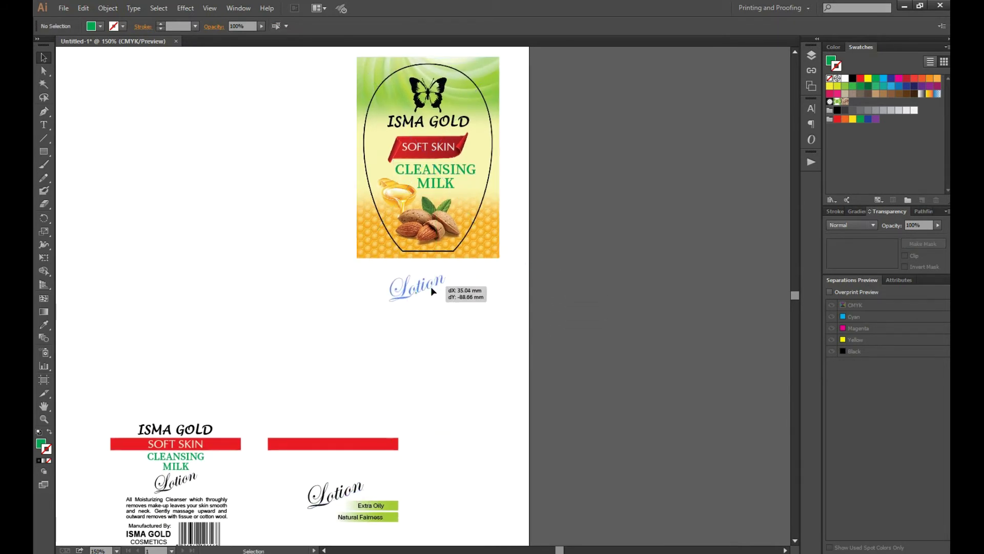
drag(354, 495, 434, 287)
key(z)
key(ctrl+0)
key(v)
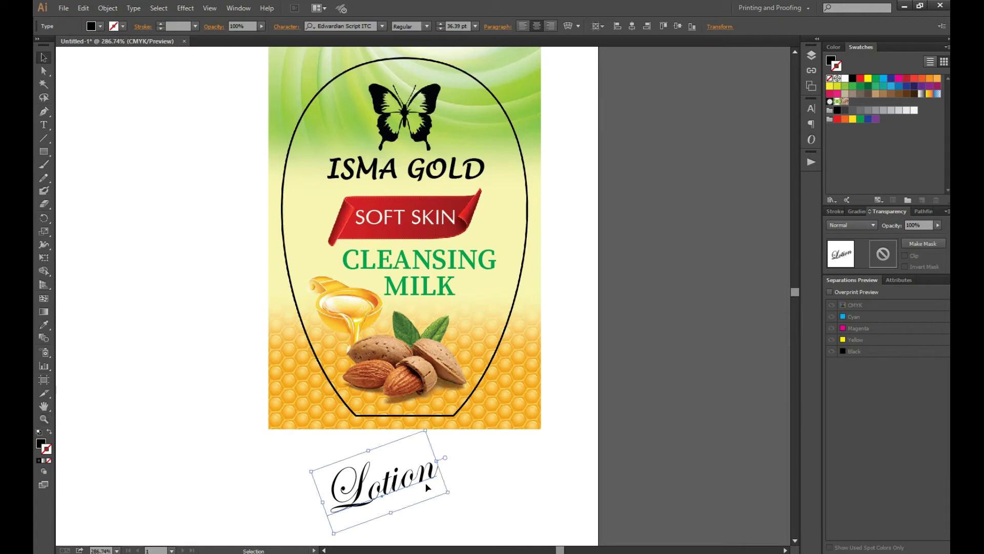
mouse_move(447, 495)
mouse_down()
mouse_move(423, 488)
mouse_move(503, 310)
mouse_move(476, 316)
mouse_up()
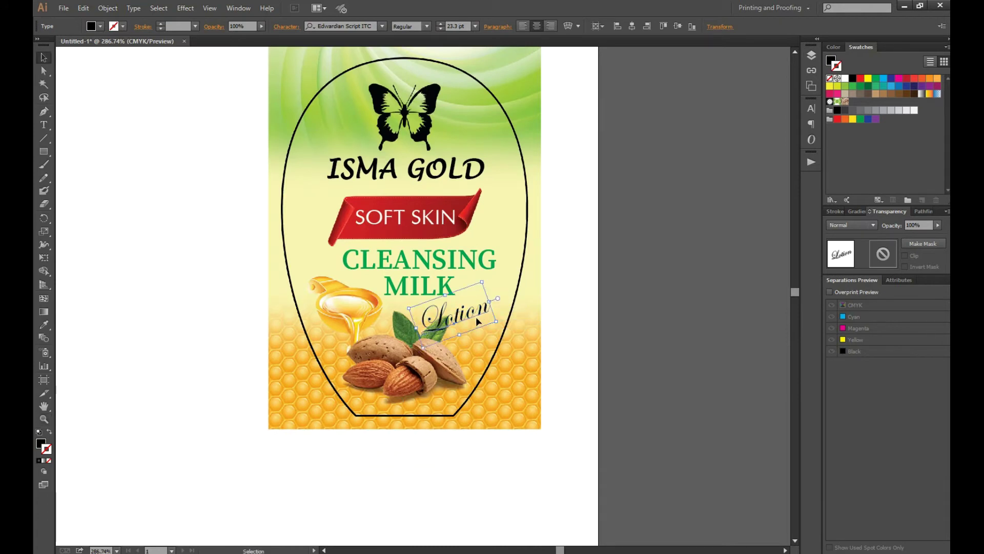
Raise ISMA GOLD slightly, update the linked label, and move the ribbon up in Photoshop
mouse_move(409, 170)
mouse_down()
mouse_move(409, 158)
mouse_move(458, 151)
mouse_up()
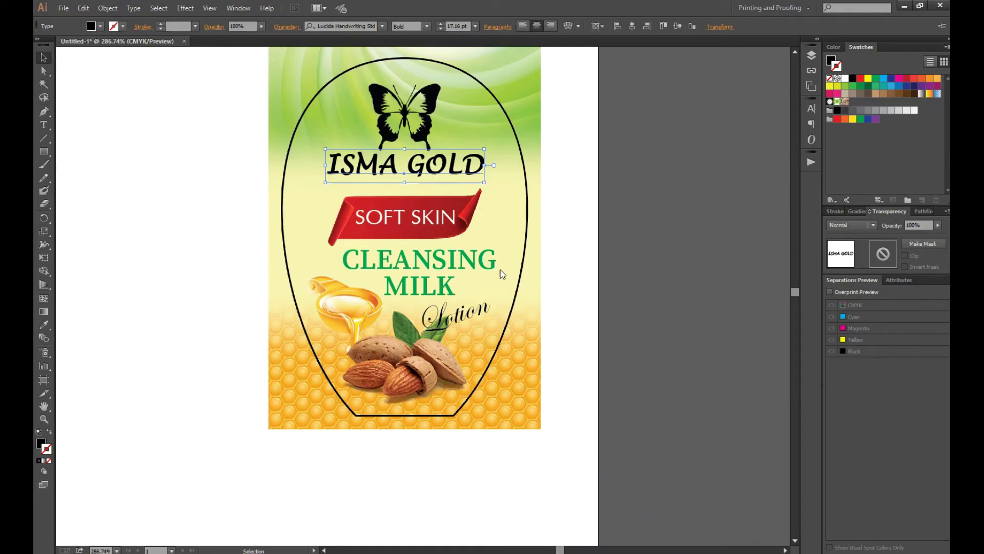
click(544, 299)
drag(418, 157, 417, 151)
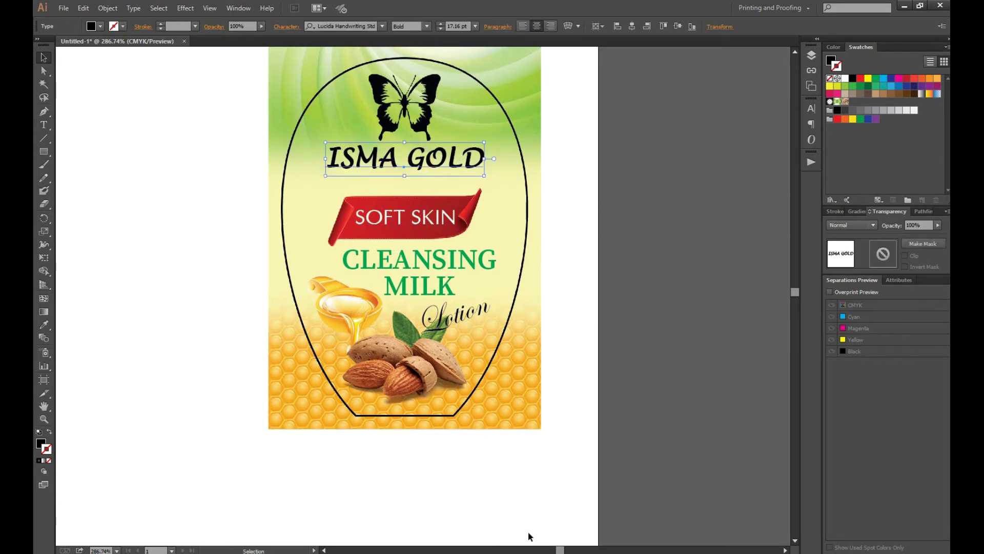
click(543, 522)
drag(468, 285, 455, 267)
Save the raised ribbon, refresh the link in Illustrator, and lift SOFT SKIN to match
key(ctrl+s)
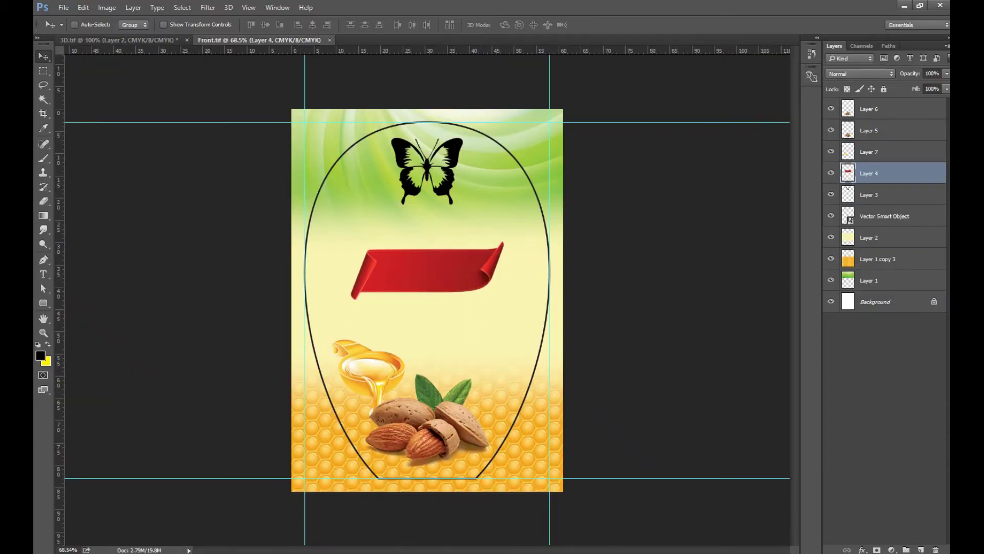
key(alt+Tab)
click(539, 296)
drag(430, 216, 430, 202)
key(alt+Tab)
drag(462, 273, 462, 271)
Refresh the linked artwork and centre a smaller CLEANSING MILK under SOFT SKIN
key(ctrl+s)
key(alt+Tab)
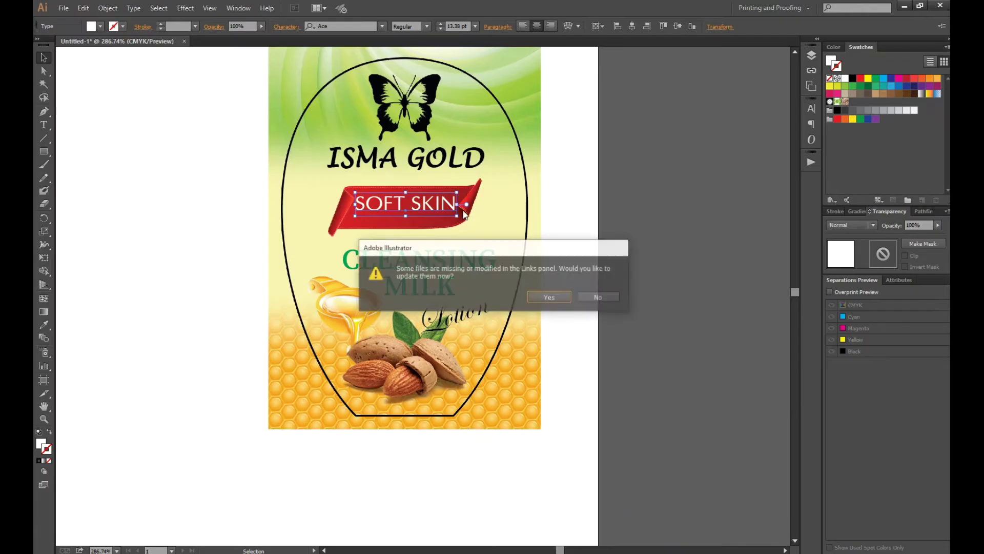
click(539, 297)
drag(410, 262, 410, 245)
drag(483, 288, 458, 279)
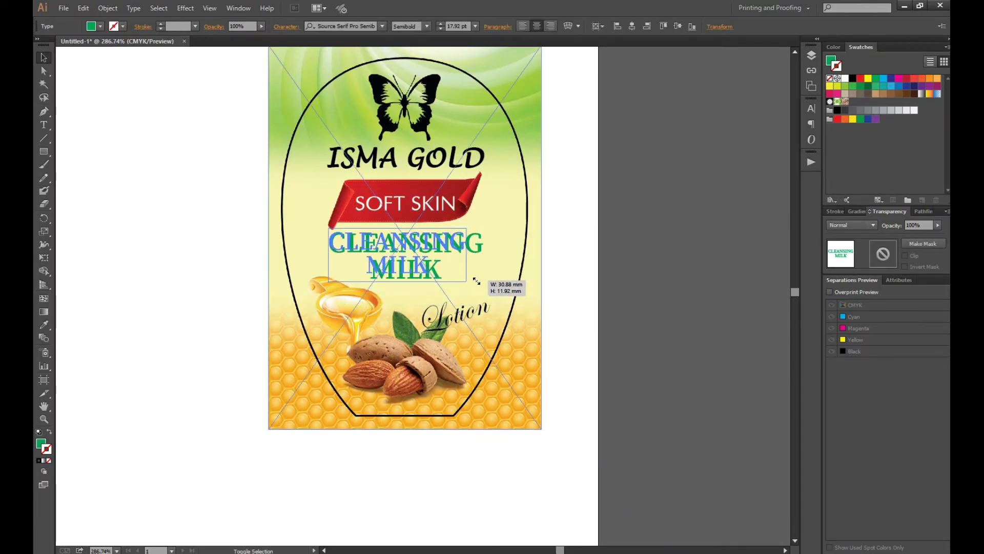
shift+click(430, 209)
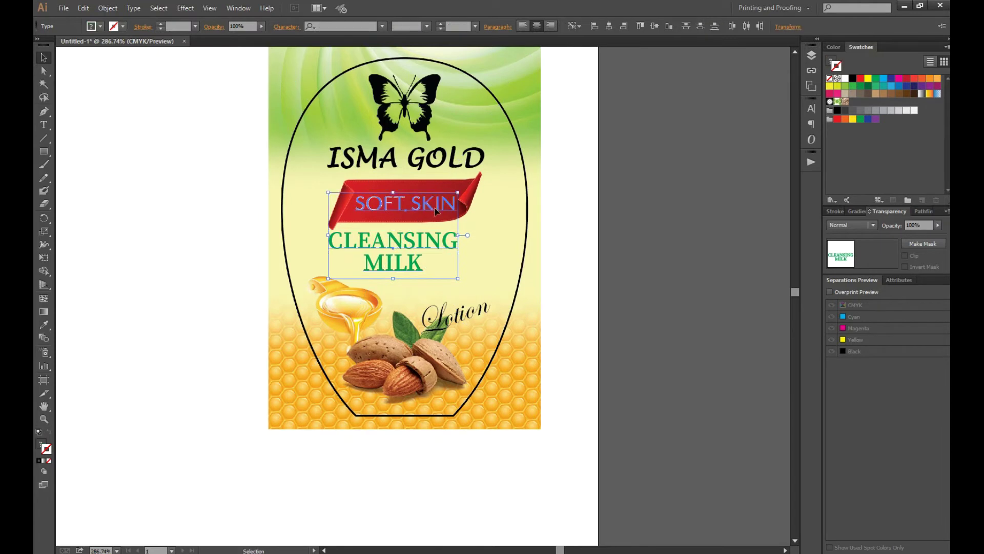
click(609, 26)
Fit Lotion under MILK, then Alt-drag a copy of the front label to the left
click(593, 253)
mouse_move(463, 325)
mouse_down()
mouse_move(448, 298)
mouse_move(488, 303)
mouse_up()
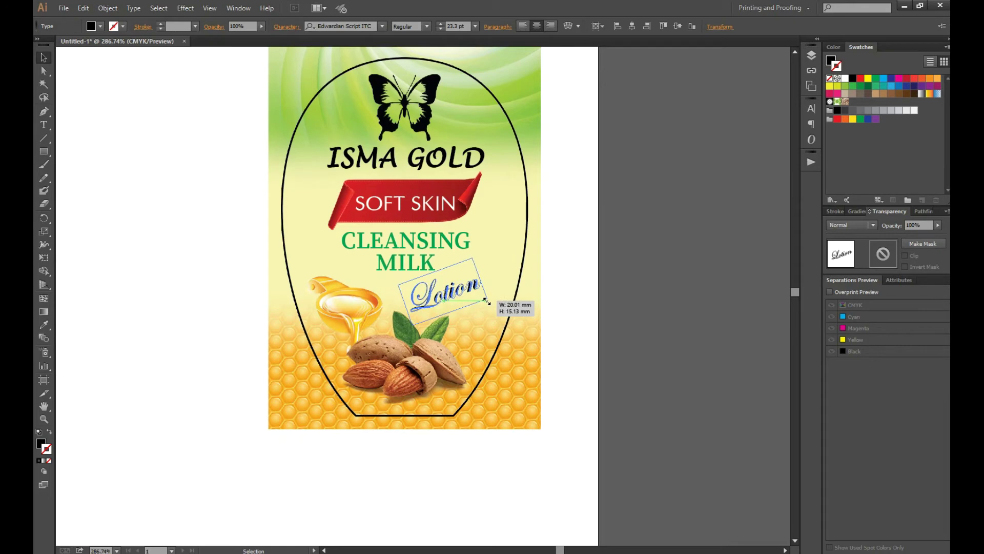
drag(486, 301, 488, 303)
click(587, 253)
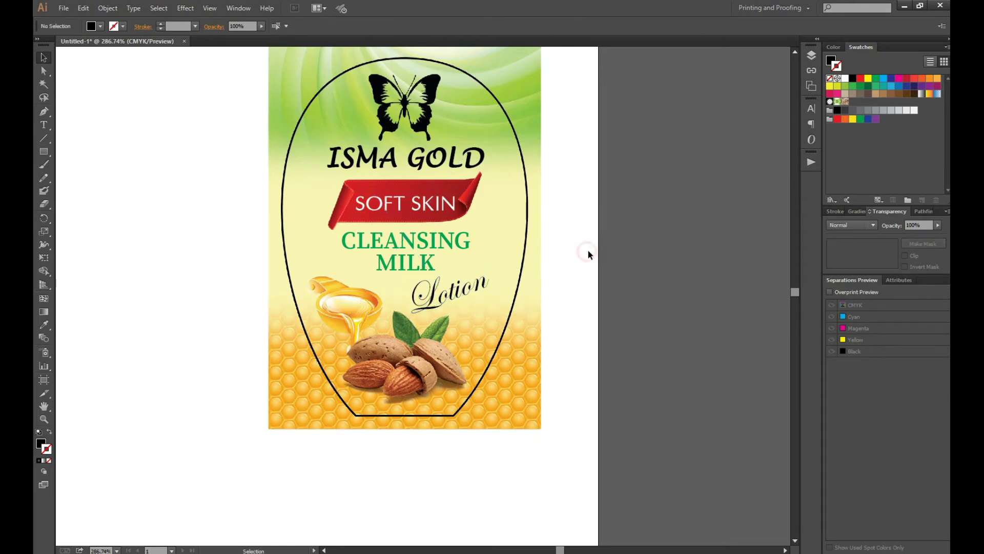
key(z)
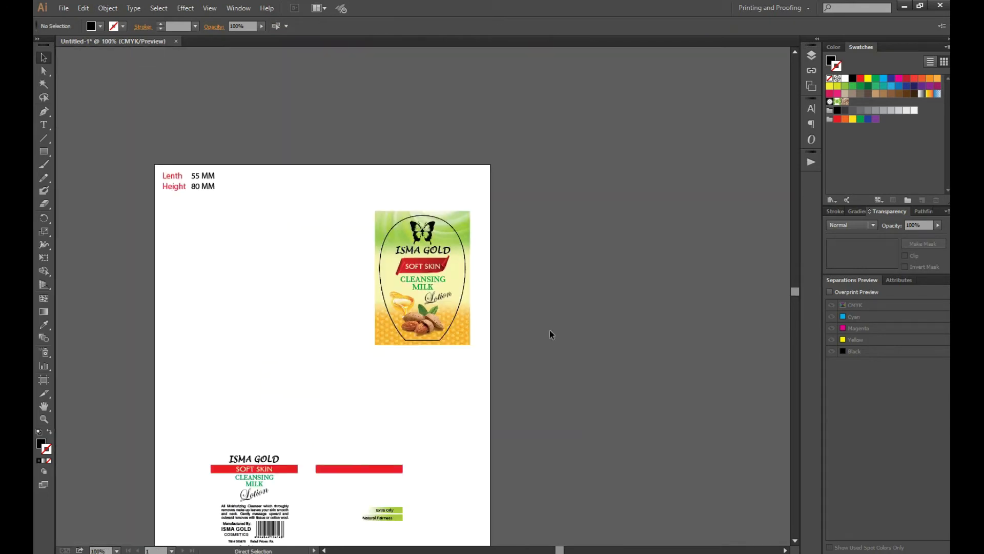
drag(608, 240, 408, 216)
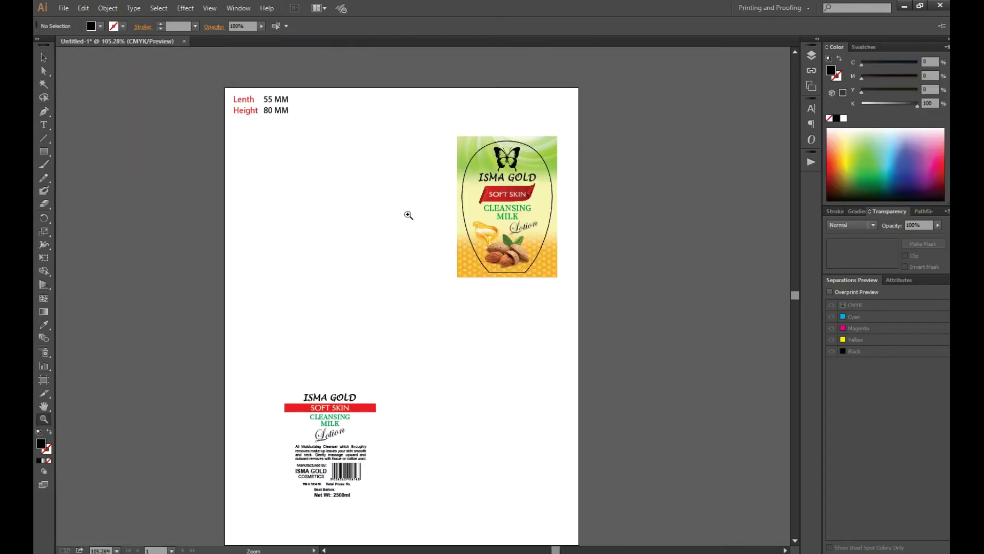
drag(548, 269, 425, 269)
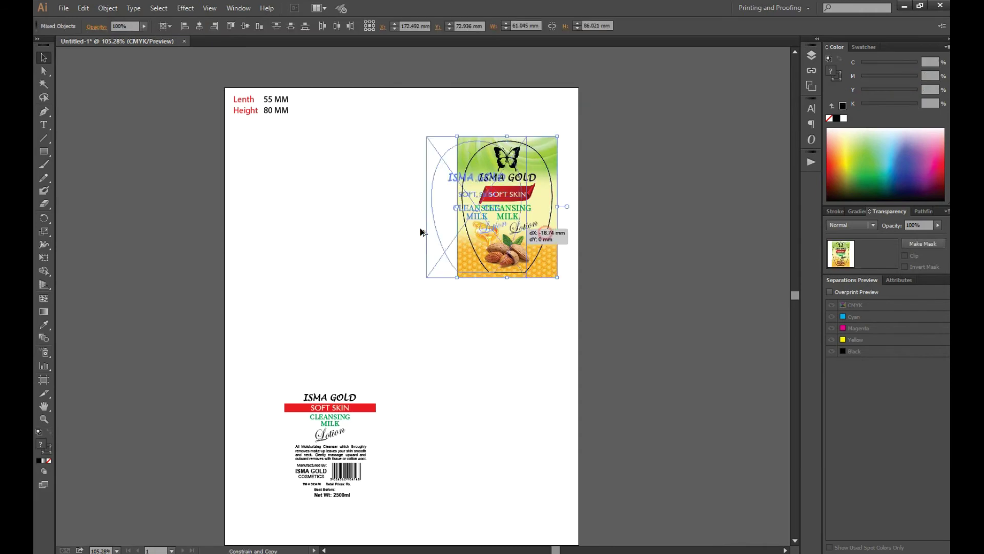
key(ctrl+shift+a)
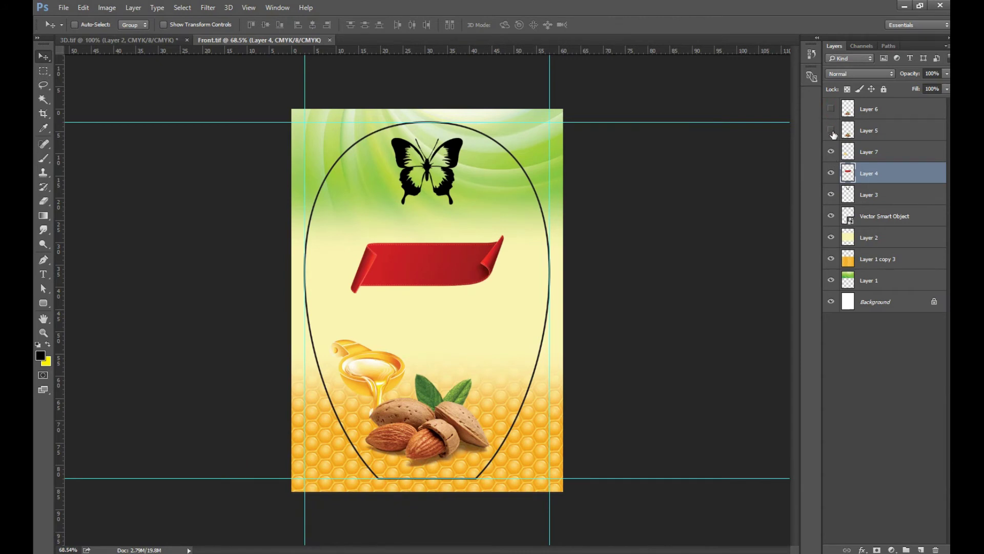
Hide the almond and honey layers and save the artwork as a TIFF named Back
click(831, 152)
key(ctrl+shift+s)
text(Back)
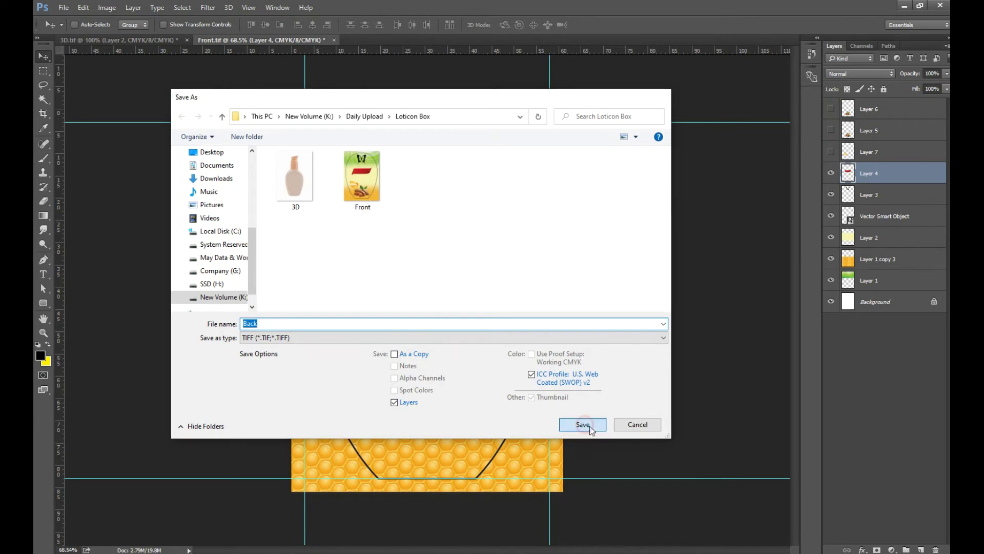
click(584, 425)
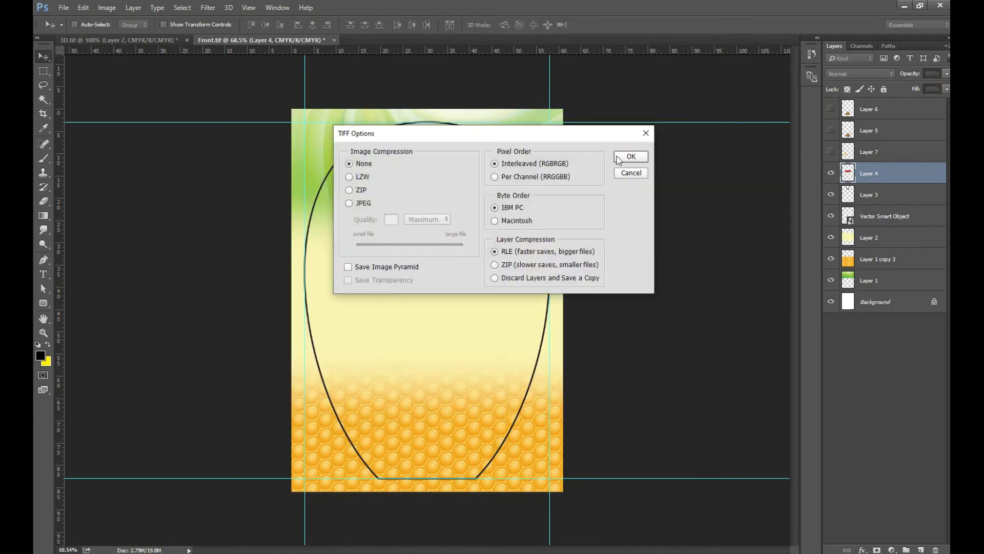
click(631, 154)
click(905, 5)
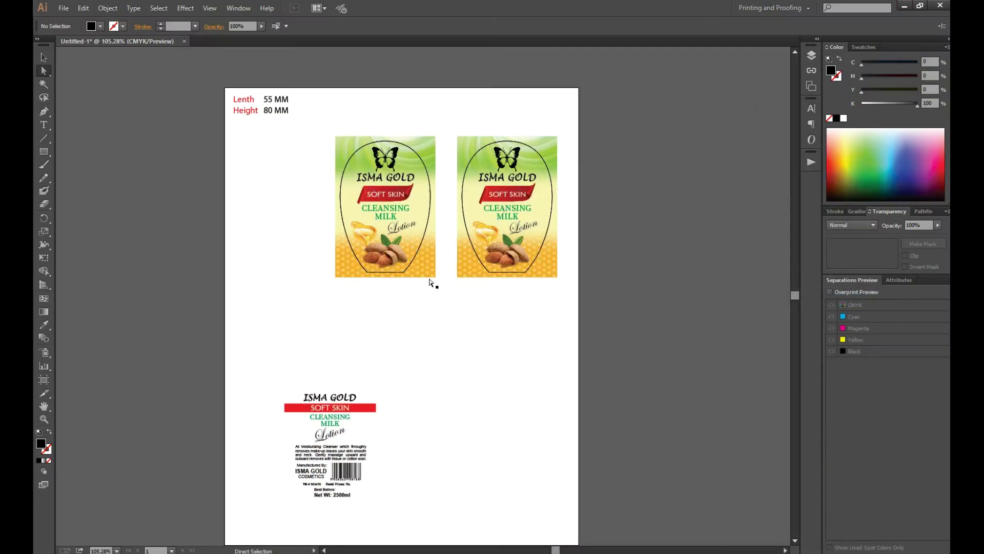
Relink the left label's image to the Back.tif artwork
click(812, 72)
click(794, 47)
click(824, 51)
click(312, 117)
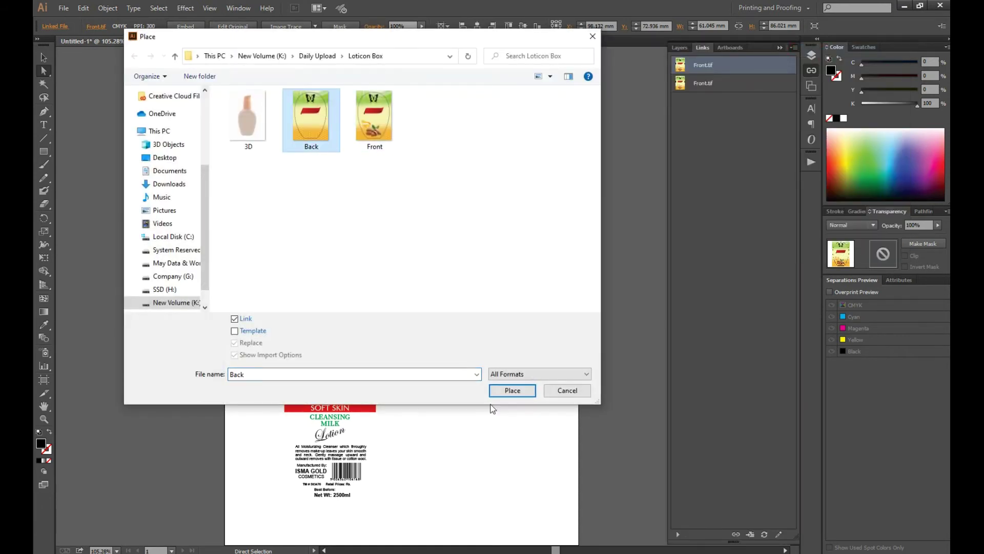
click(512, 391)
click(779, 46)
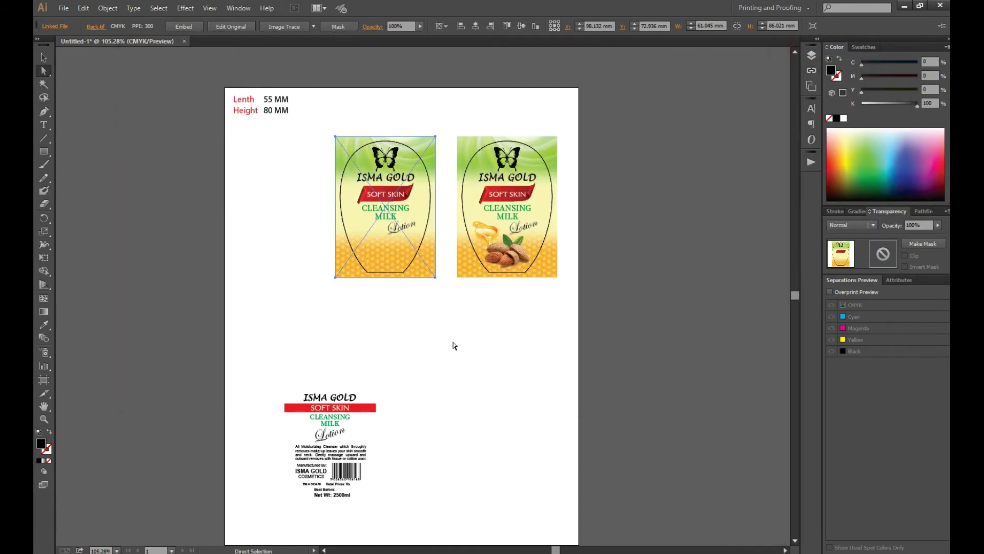
Delete the CLEANSING MILK Lotion text from the left label
key(v)
click(440, 326)
drag(259, 100, 589, 424)
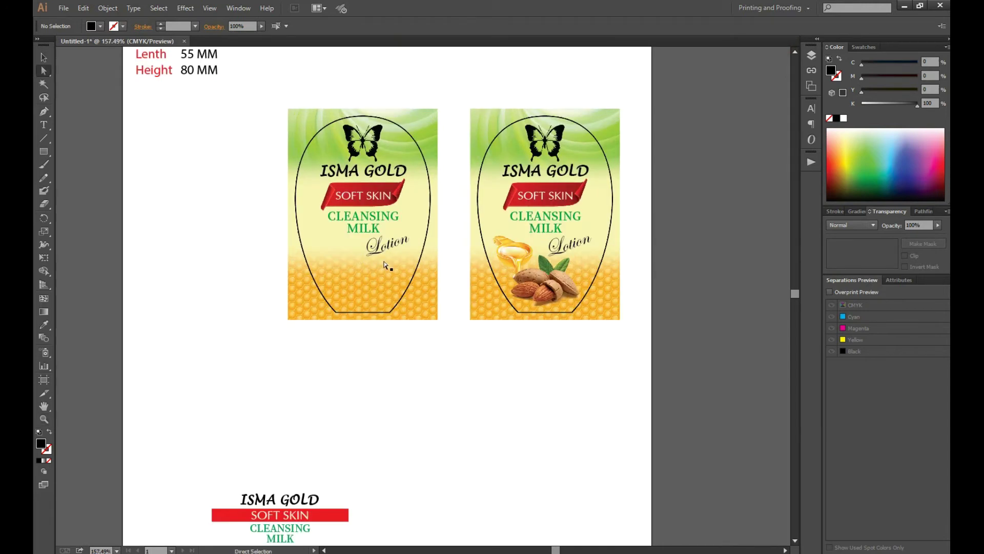
key(v)
click(387, 248)
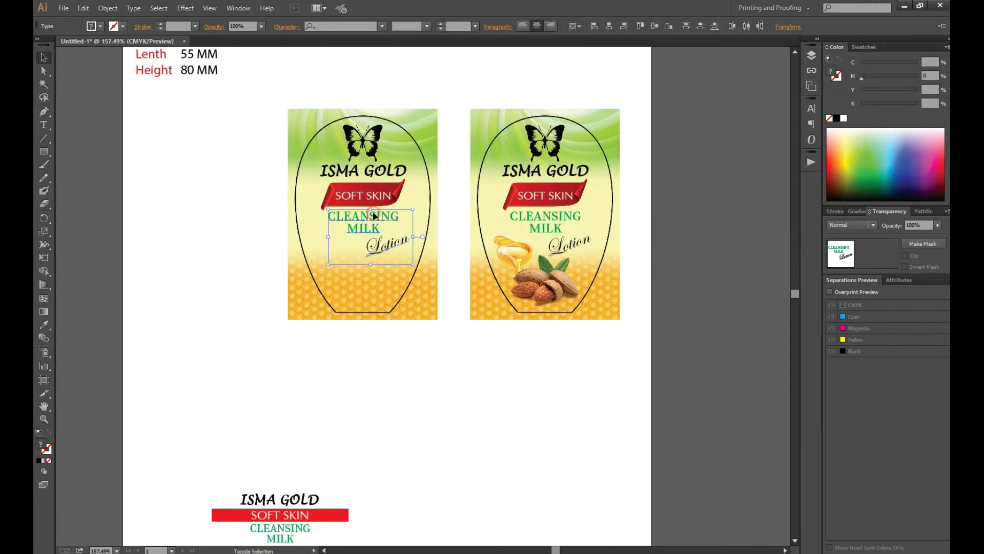
key(Delete)
drag(415, 388, 420, 296)
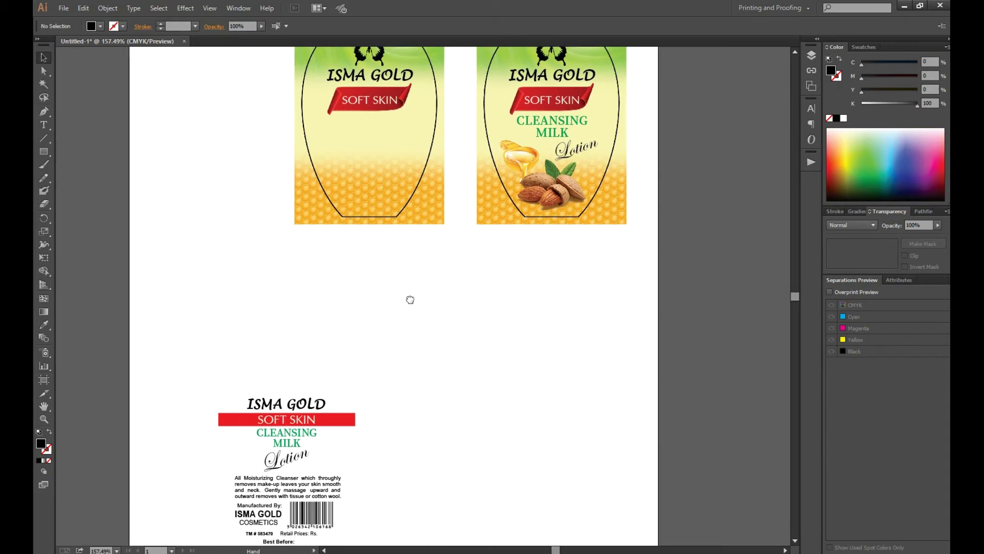
Delete the back text's ISMA GOLD and SOFT SKIN lines and move the remaining text onto the left label
drag(216, 353, 374, 415)
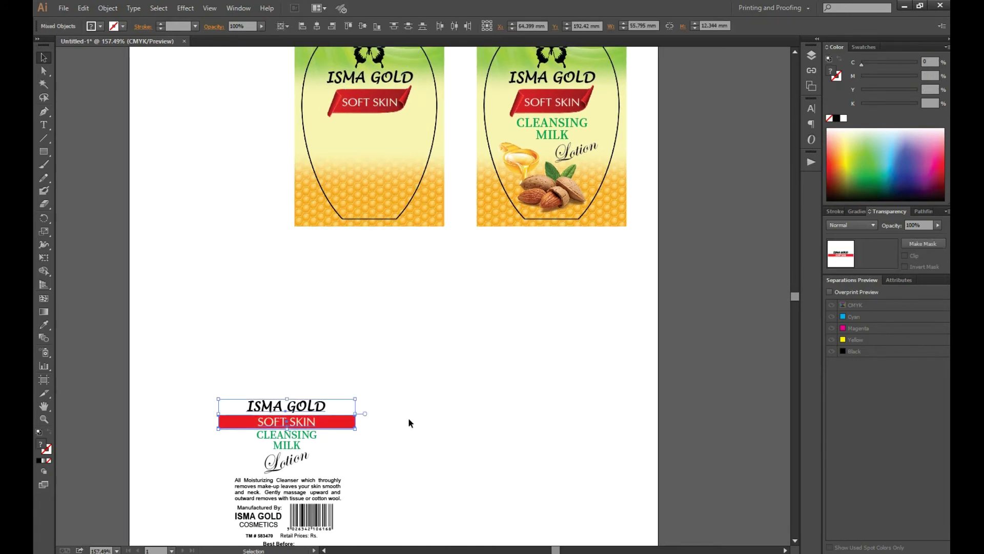
key(Delete)
drag(379, 461, 386, 378)
drag(200, 317, 395, 524)
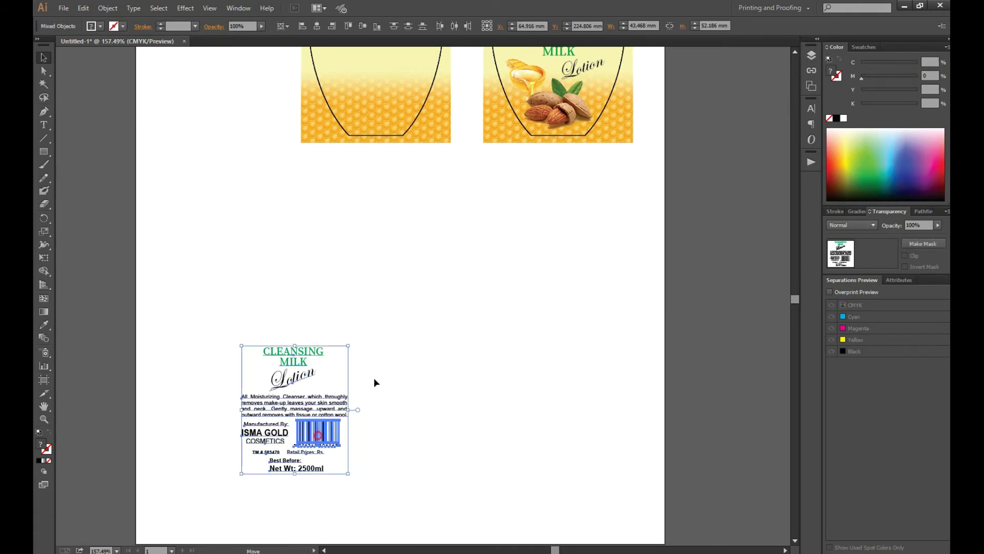
drag(318, 435, 412, 247)
Bring the back text to the front and scale it to fit inside the oval
key(z)
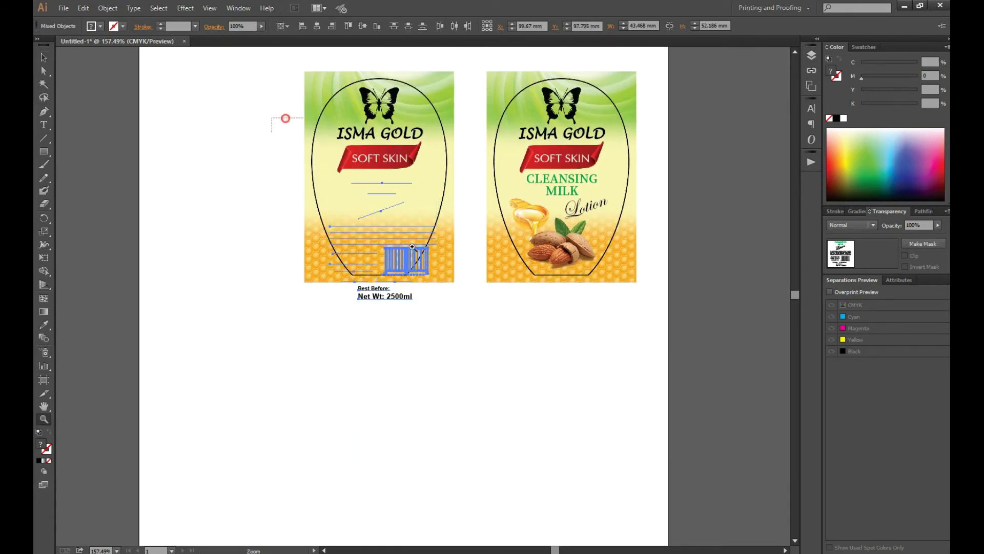
click(412, 246)
key(v)
right_click(449, 353)
click(595, 448)
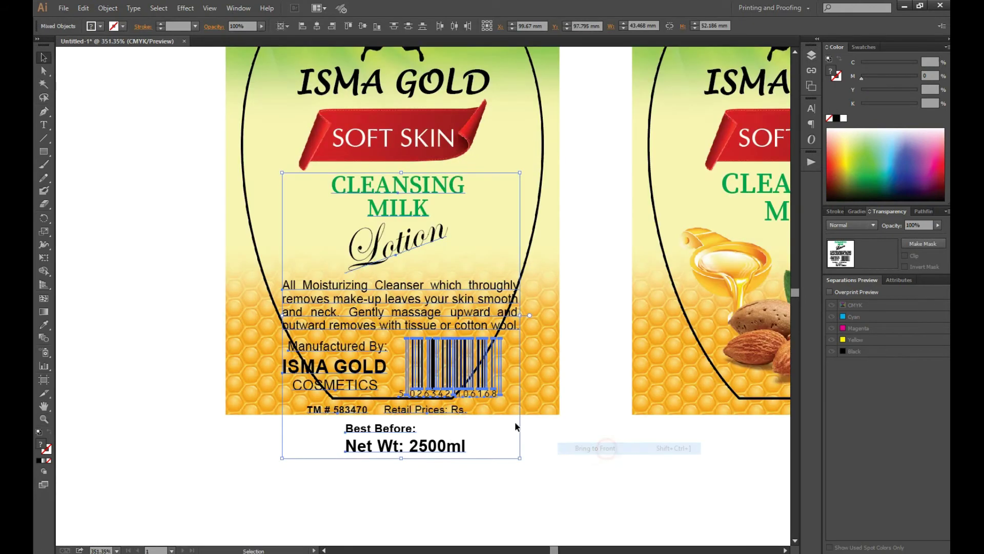
drag(520, 457, 477, 406)
drag(411, 247, 411, 172)
mouse_move(325, 363)
mouse_down()
mouse_move(311, 389)
mouse_move(311, 379)
mouse_up()
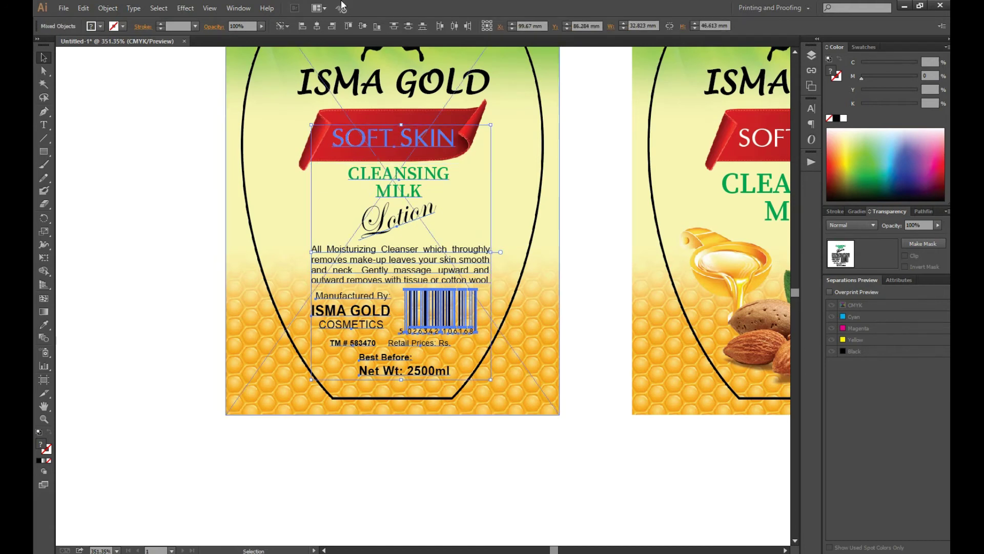
Centre the back text under SOFT SKIN and lower it slightly
click(316, 26)
click(516, 468)
click(479, 259)
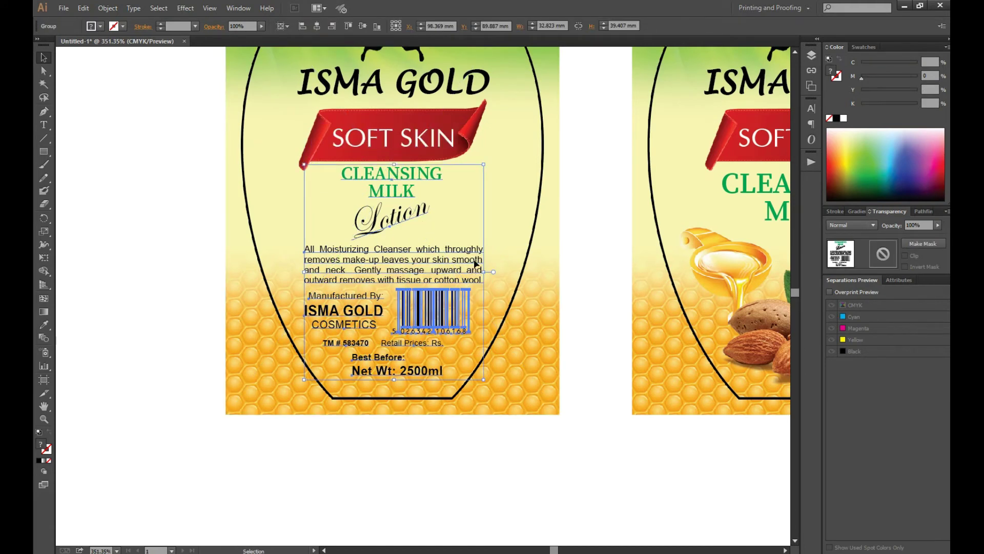
drag(405, 197, 405, 202)
click(472, 488)
drag(507, 439, 491, 453)
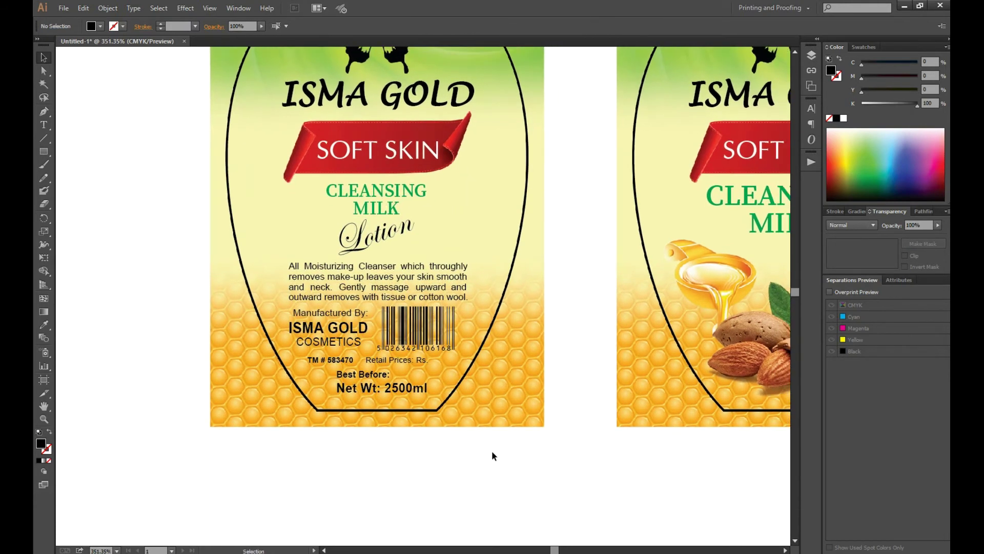
key(ctrl+minus)
key(ctrl+minus)
key(ctrl+minus)
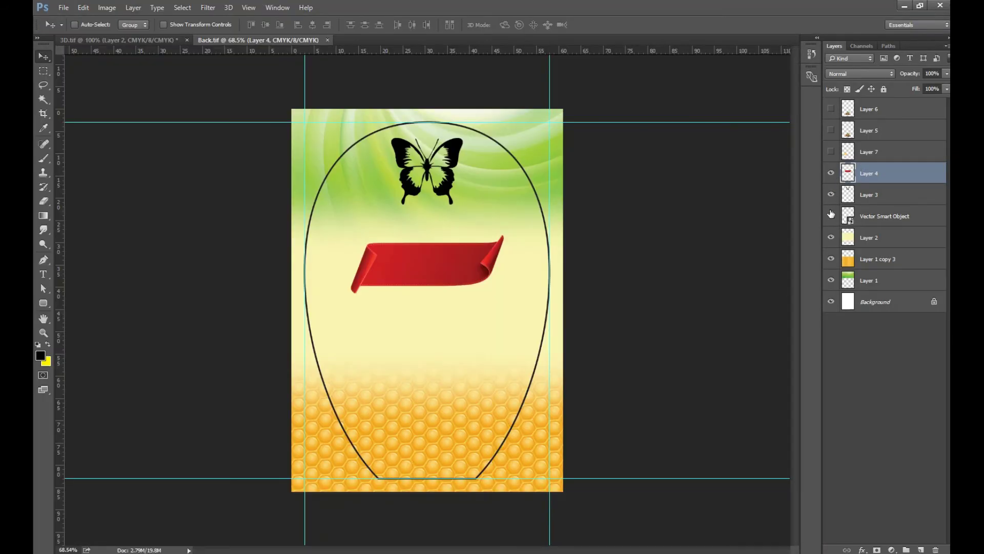
In Photoshop, hide the Vector Smart Object layer showing the black oval outline
click(831, 215)
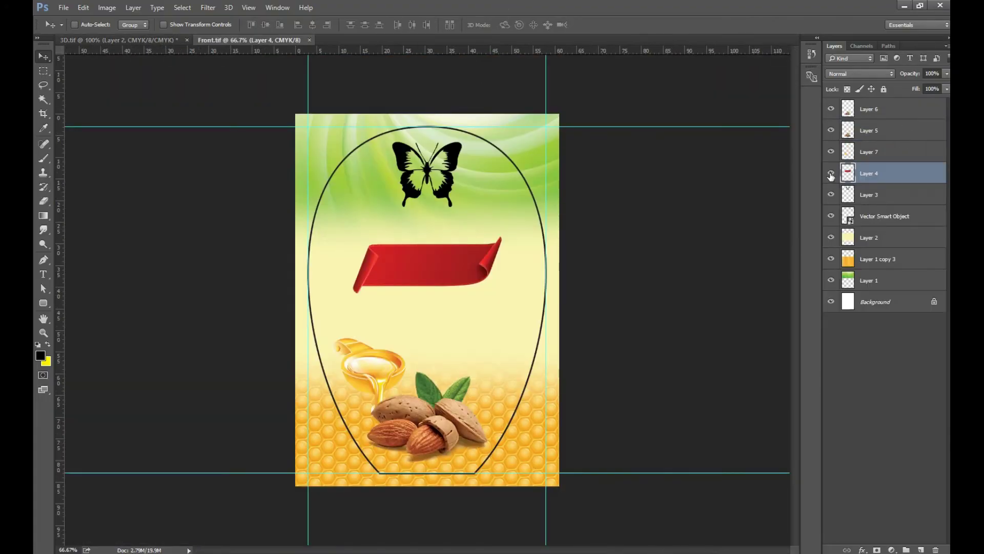
click(831, 216)
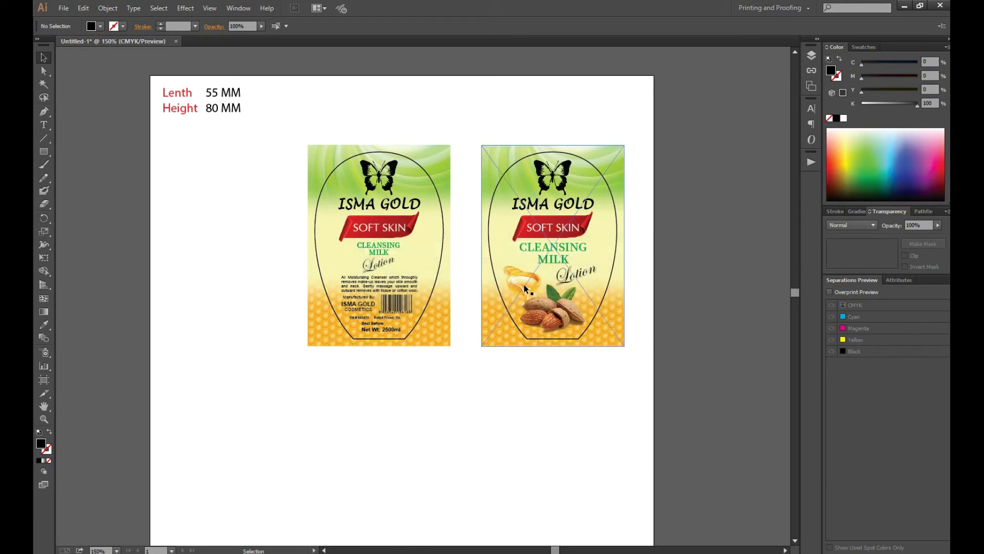
Bring the left label's oval to the front and make it a clipping mask
click(374, 153)
right_click(348, 160)
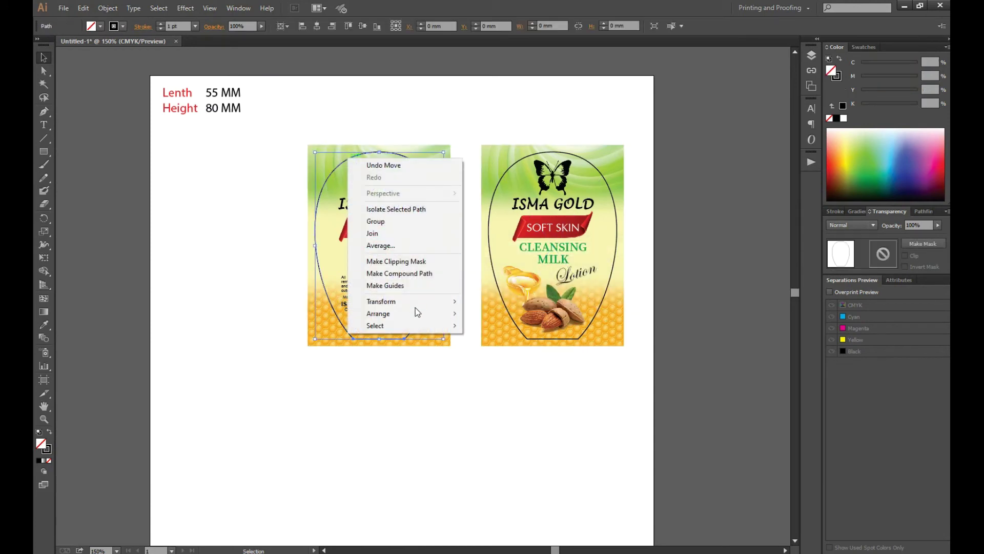
click(521, 313)
drag(305, 110, 453, 365)
right_click(406, 212)
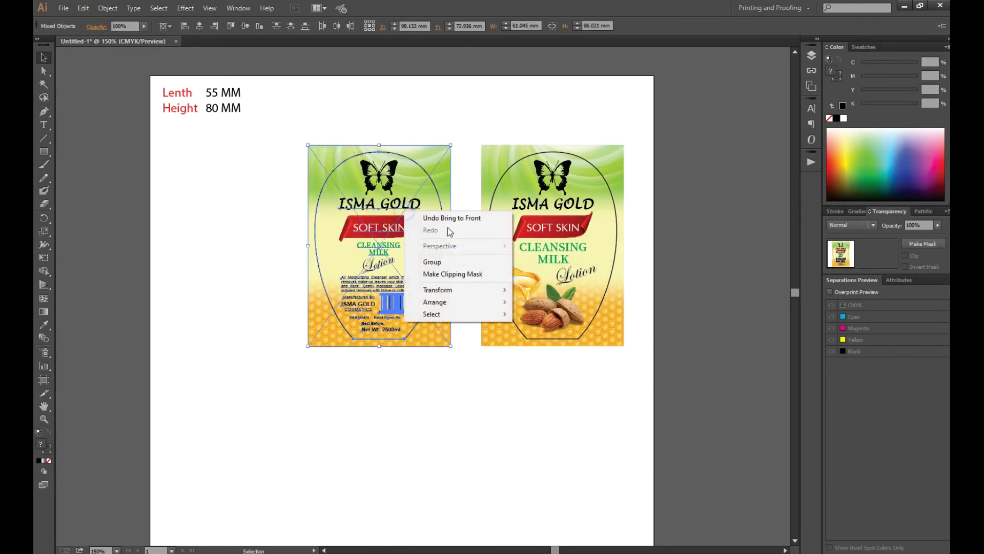
click(451, 274)
Bring the right label's oval to the front and clip that label to it
click(526, 160)
right_click(525, 160)
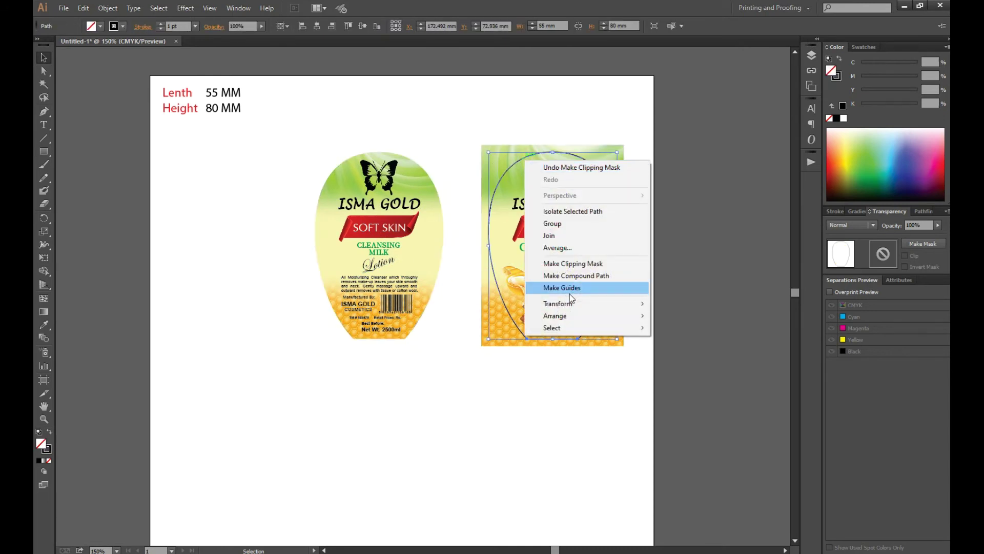
click(673, 317)
drag(487, 121, 630, 373)
right_click(593, 252)
click(616, 318)
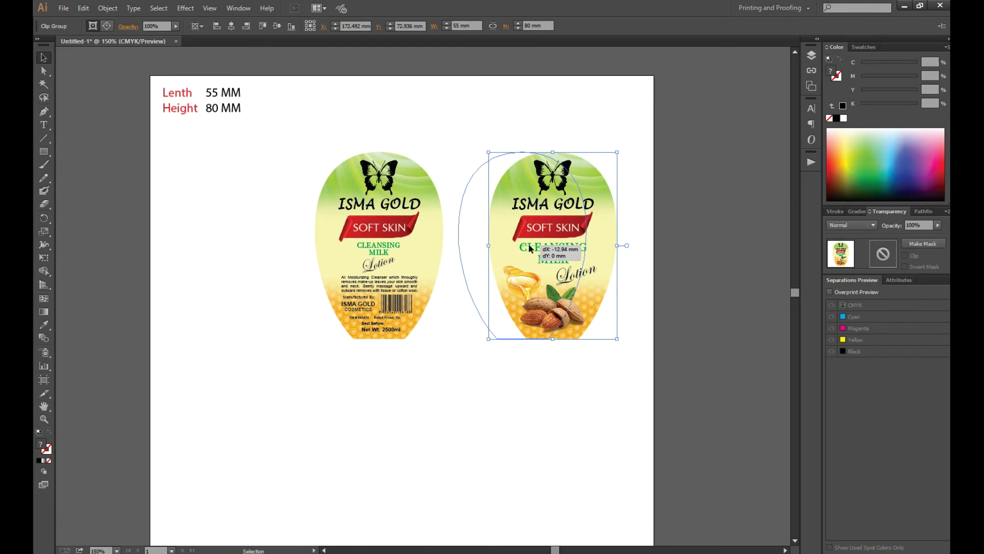
Move both labels left side by side and raise the artboard's bottom edge
drag(544, 248, 527, 248)
shift+click(439, 226)
drag(447, 224, 375, 224)
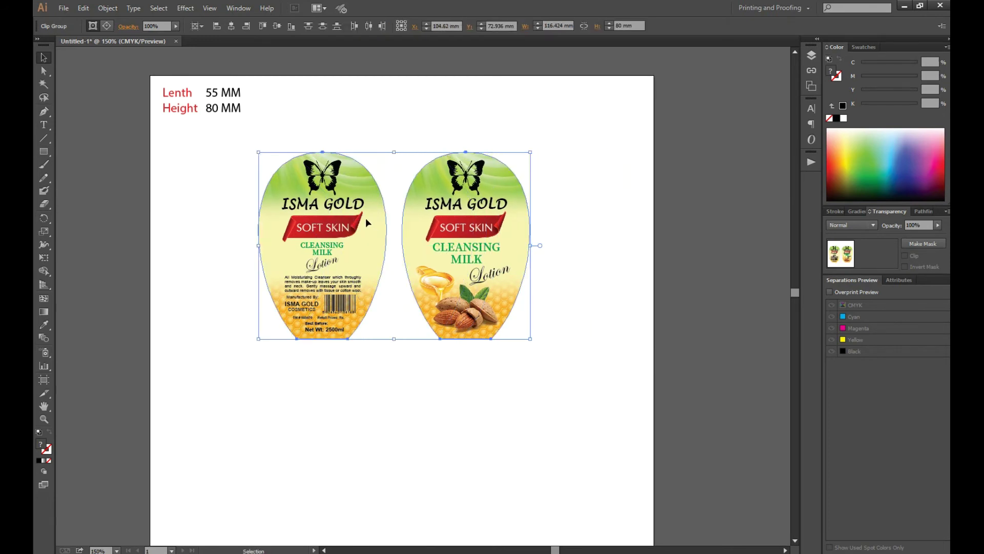
key(ctrl+0)
key(ctrl+minus)
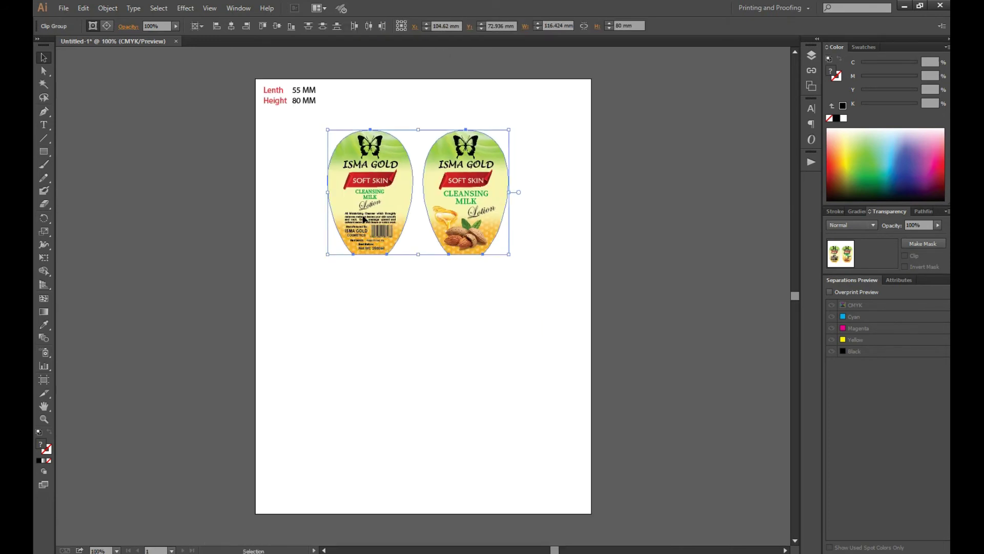
key(shift+o)
drag(439, 513, 440, 272)
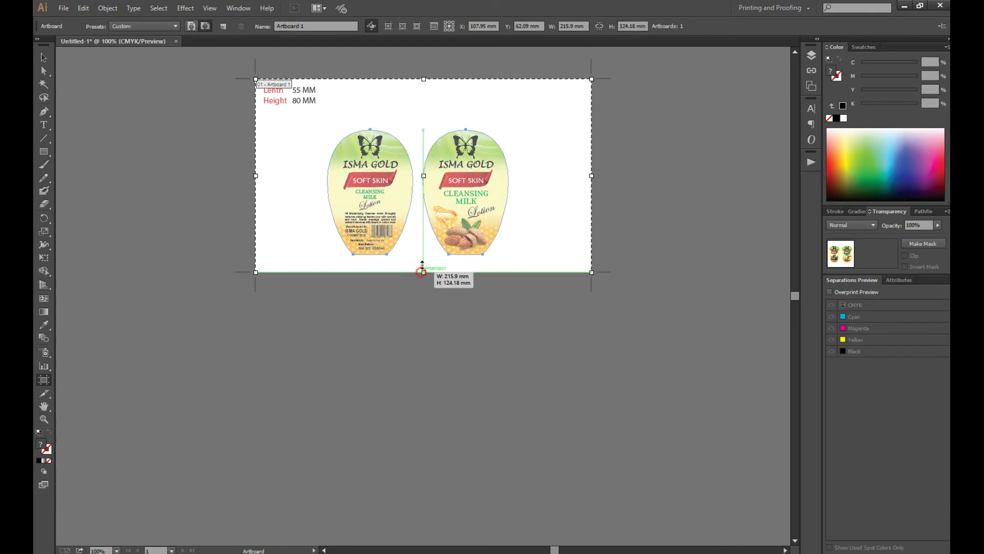
Move the labels up-left and pull the artboard's right edge in around them
key(z)
drag(237, 59, 623, 293)
key(v)
drag(367, 303, 256, 277)
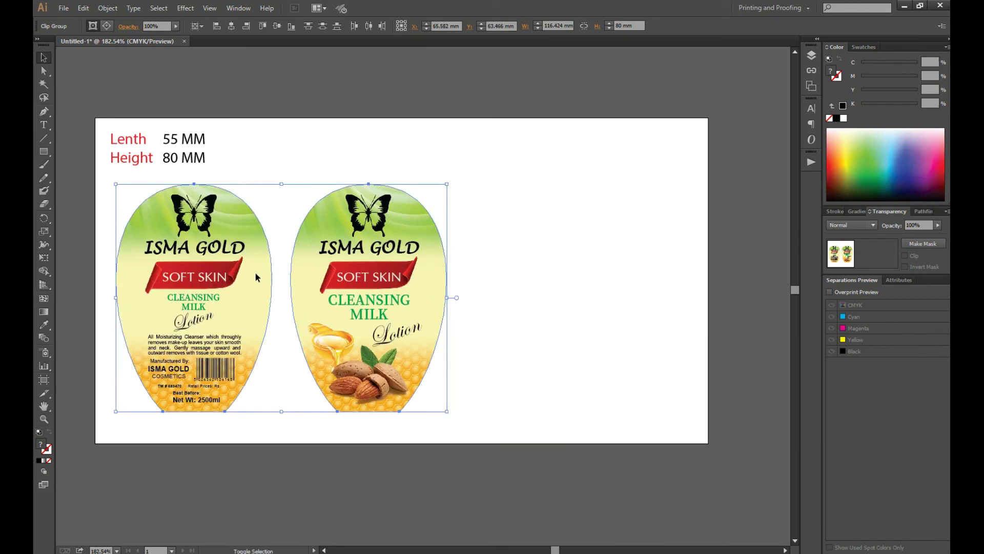
key(shift+o)
mouse_move(708, 281)
mouse_down()
mouse_move(456, 281)
mouse_move(566, 232)
mouse_up()
Centre both labels horizontally on the artboard and start saving
key(v)
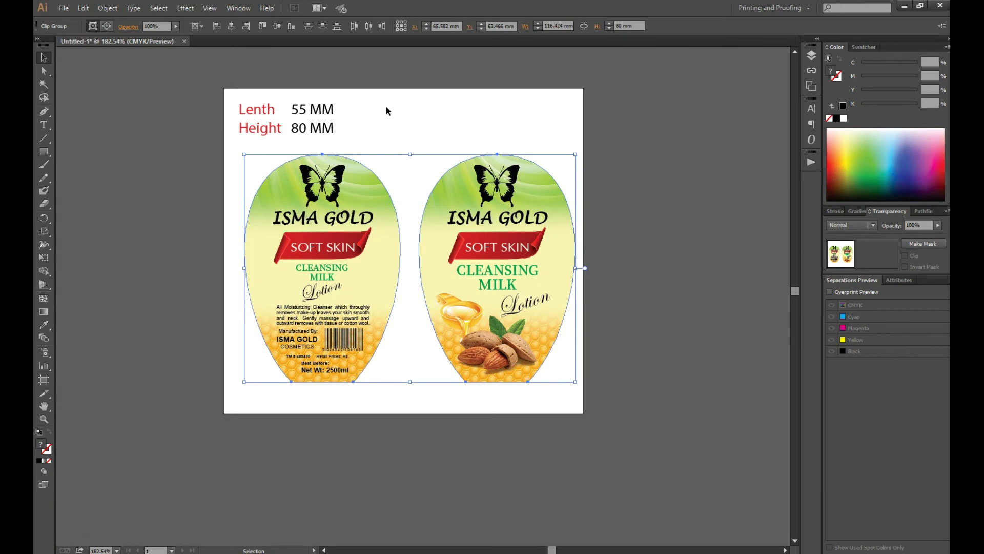
drag(391, 66, 400, 85)
drag(241, 213, 655, 345)
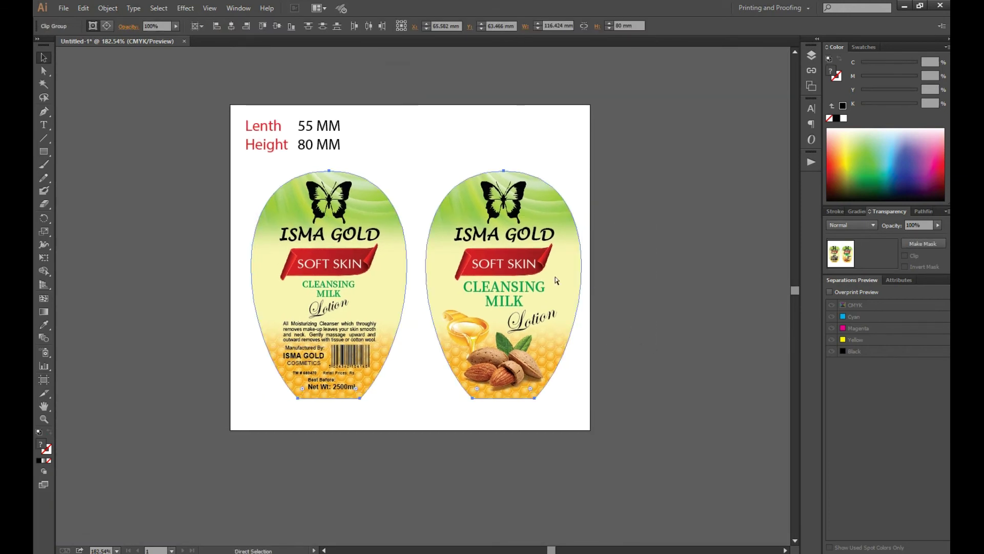
click(231, 31)
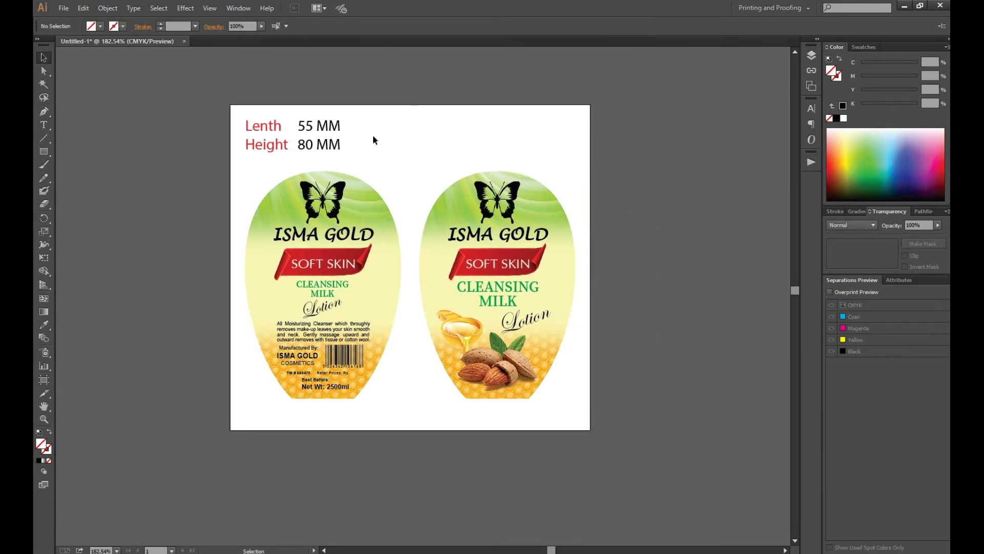
click(333, 103)
key(ctrl+s)
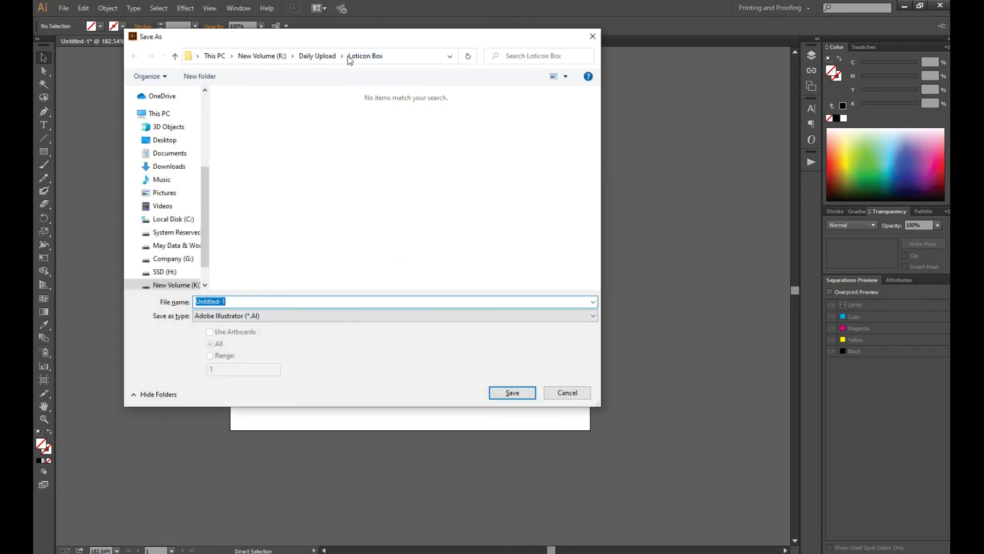
Save the label artwork as ISMA GOLD.ai with default Illustrator options
drag(359, 37, 586, 62)
key(BackSpace)
text(ISMA GOLD)
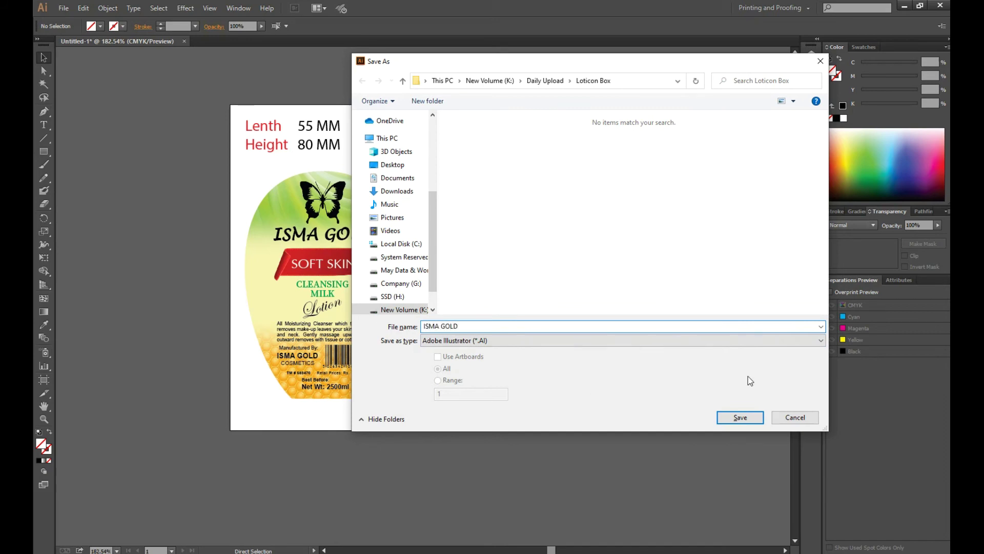
click(757, 419)
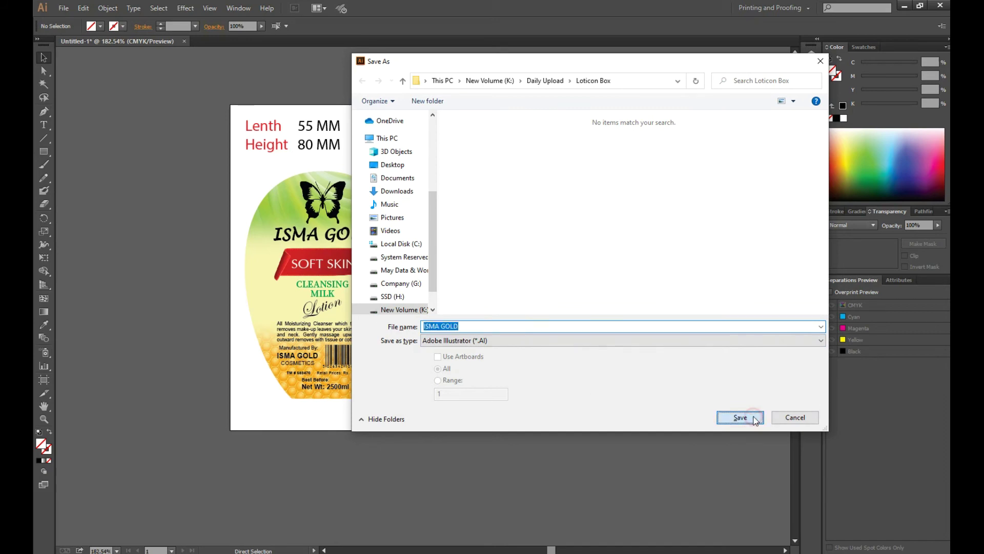
click(536, 433)
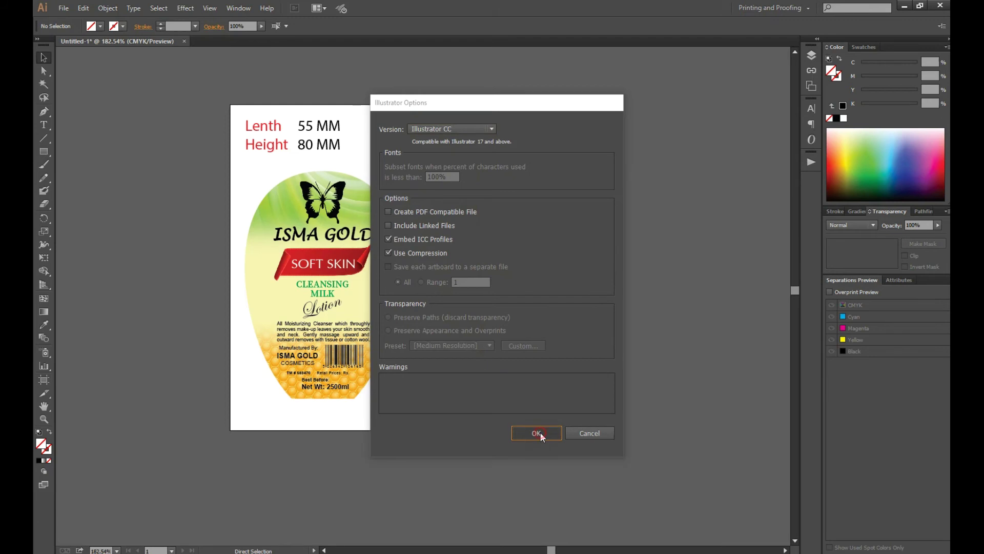
In Photoshop's 3D.tif document, link Layer 1 and Layer 2 and reposition the bottle
key(v)
click(451, 211)
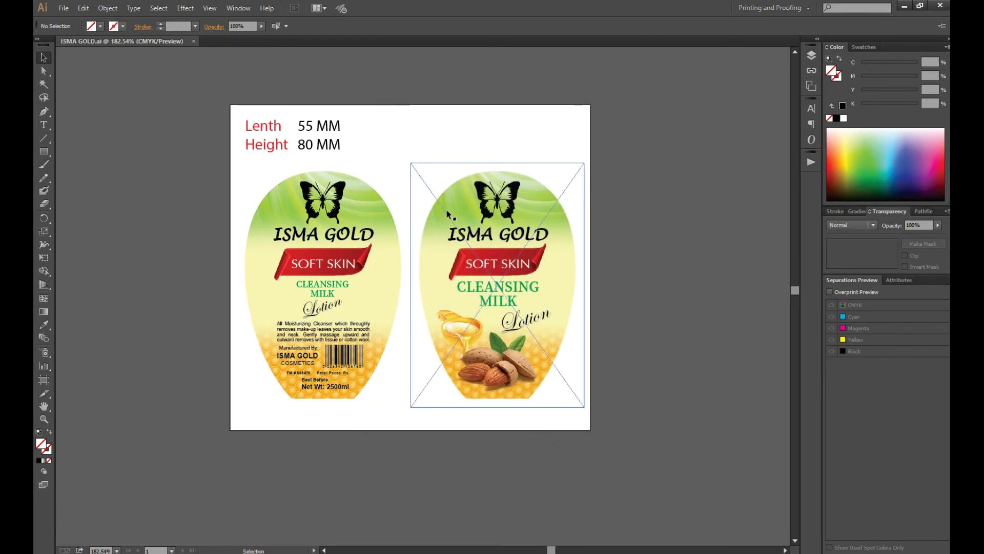
key(ctrl+a)
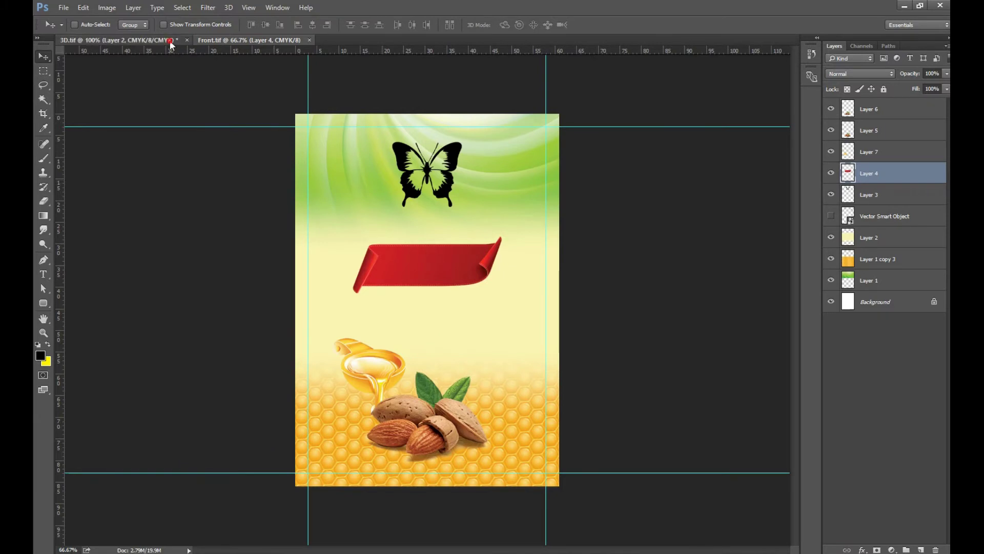
click(171, 39)
click(847, 549)
mouse_move(469, 333)
mouse_down()
mouse_move(518, 340)
mouse_move(418, 327)
mouse_up()
Flip the copied bottle horizontally and move it to the left
key(ctrl+t)
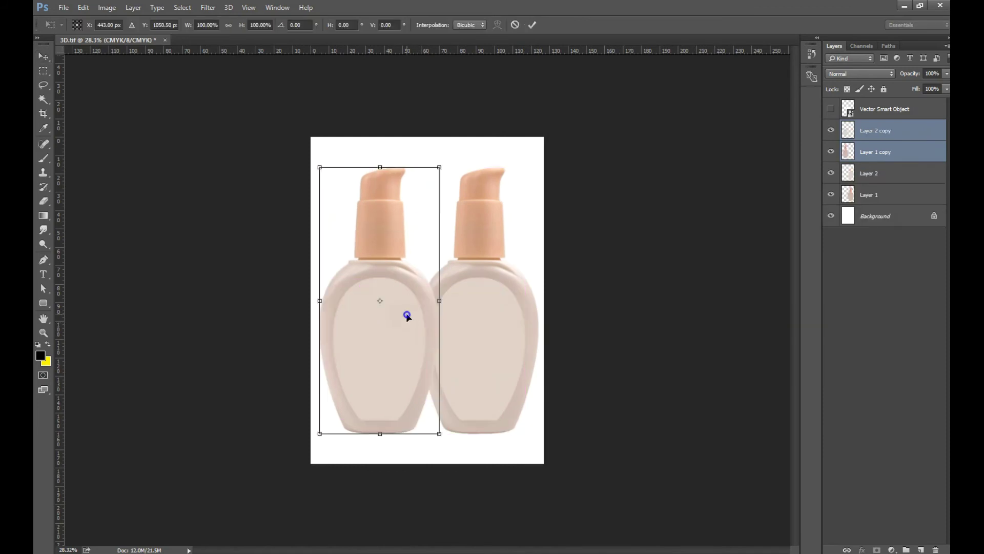
right_click(408, 314)
click(466, 479)
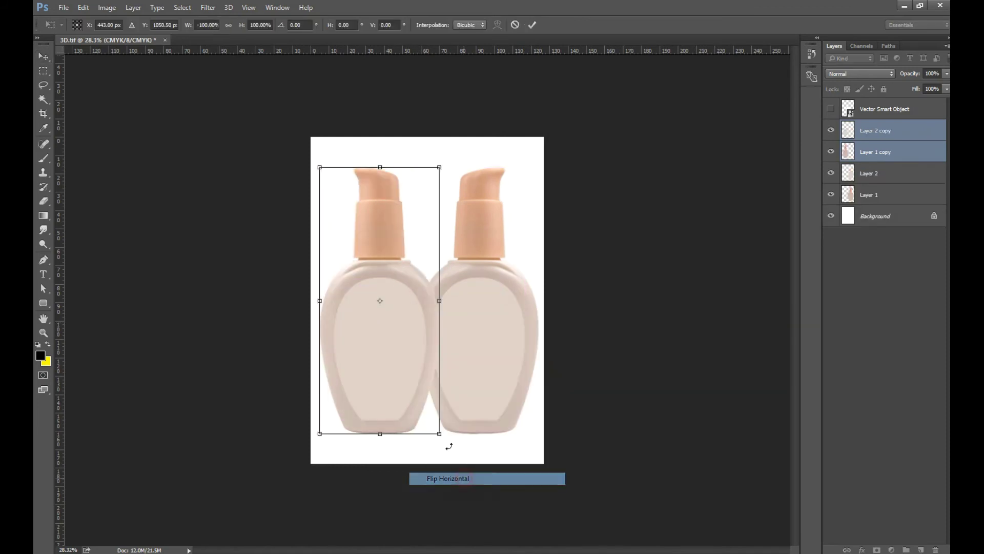
drag(411, 329, 387, 329)
key(Return)
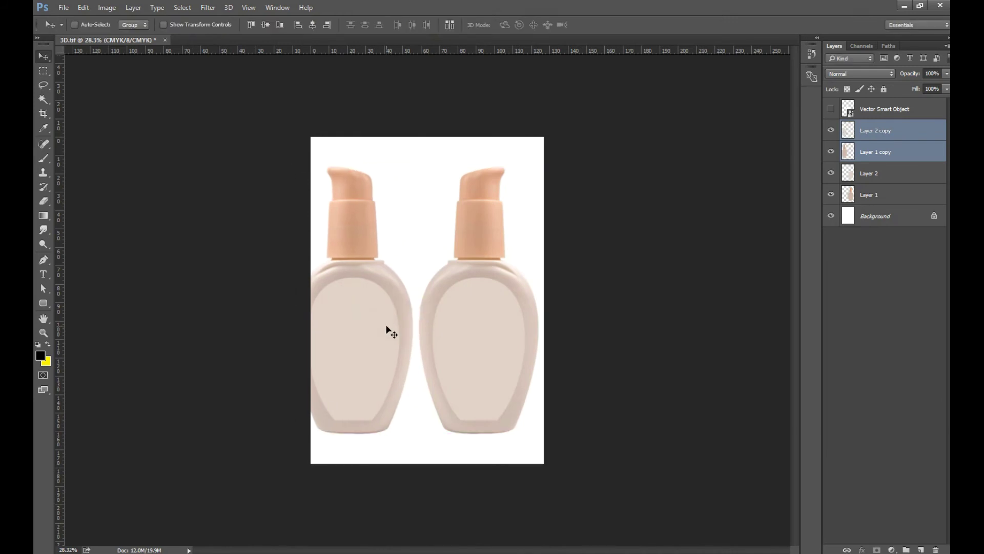
Widen the canvas to the left and fill the Background layer with white
key(c)
drag(311, 300, 296, 298)
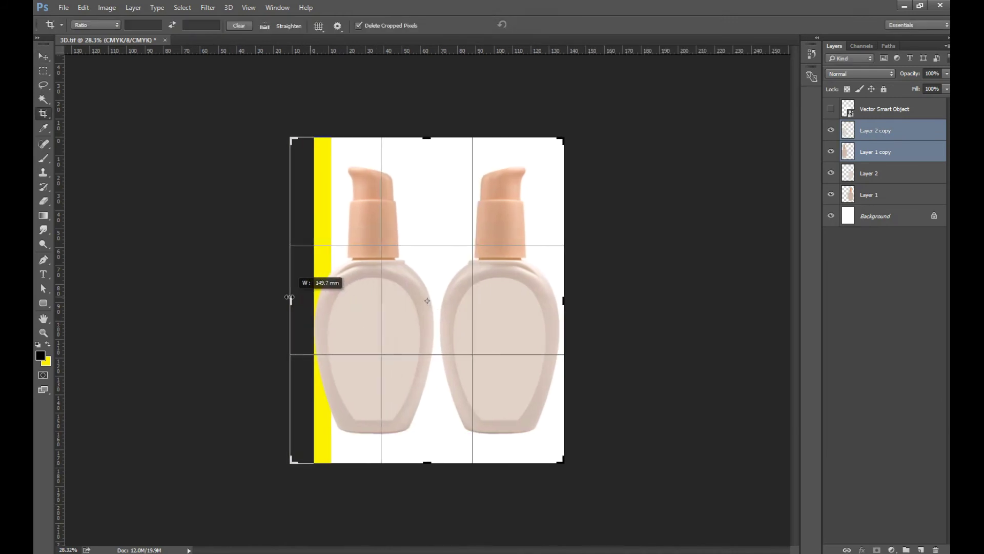
drag(296, 298, 297, 299)
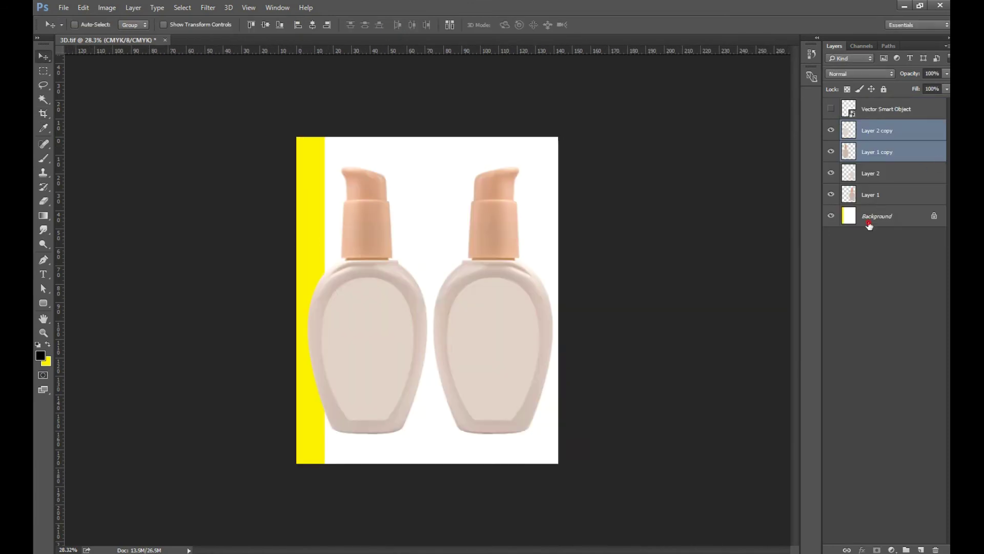
click(869, 225)
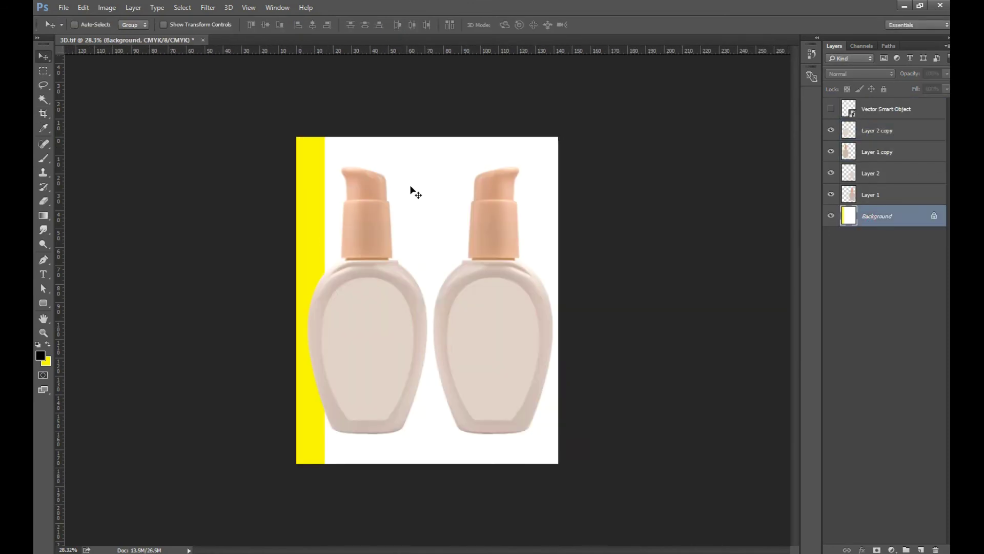
key(i)
click(428, 193)
key(alt+BackSpace)
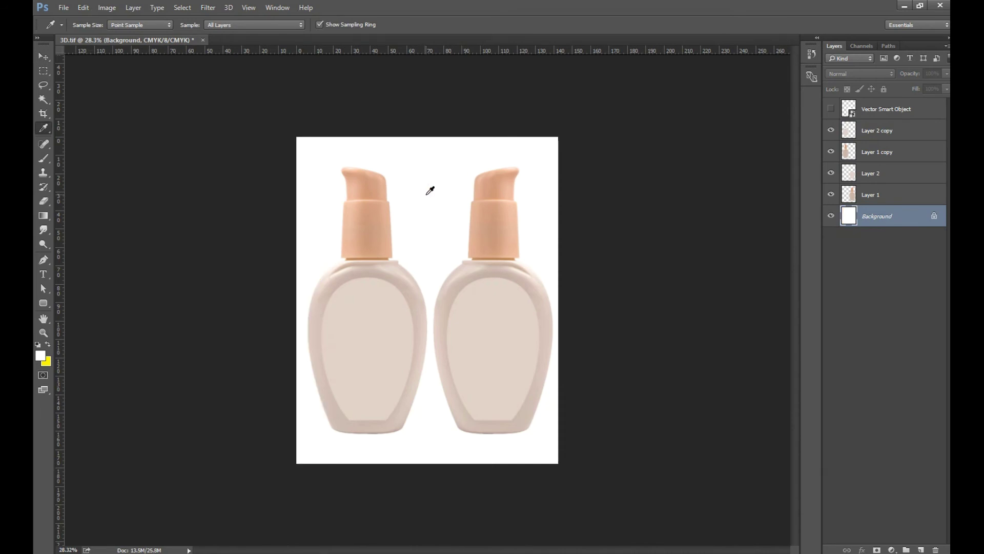
Select all four bottle layers and nudge the bottles slightly left
key(v)
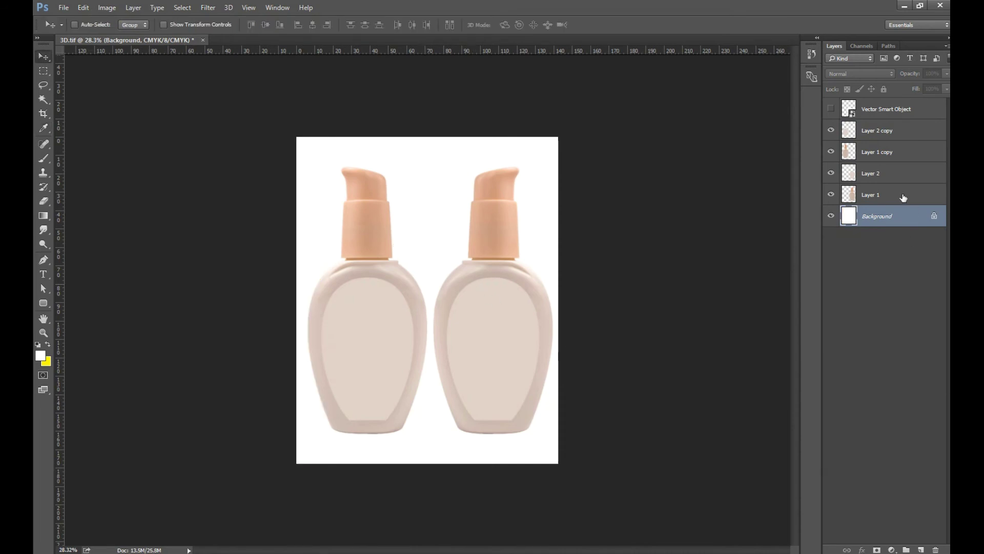
click(902, 195)
shift+click(893, 134)
key(shift+Left)
key(shift+Left)
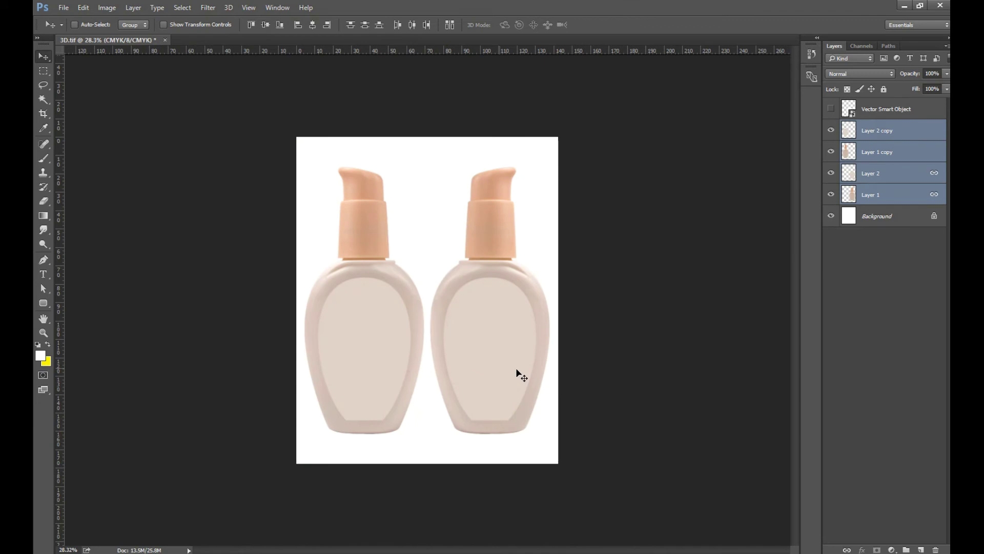
key(z)
drag(467, 328, 474, 345)
key(v)
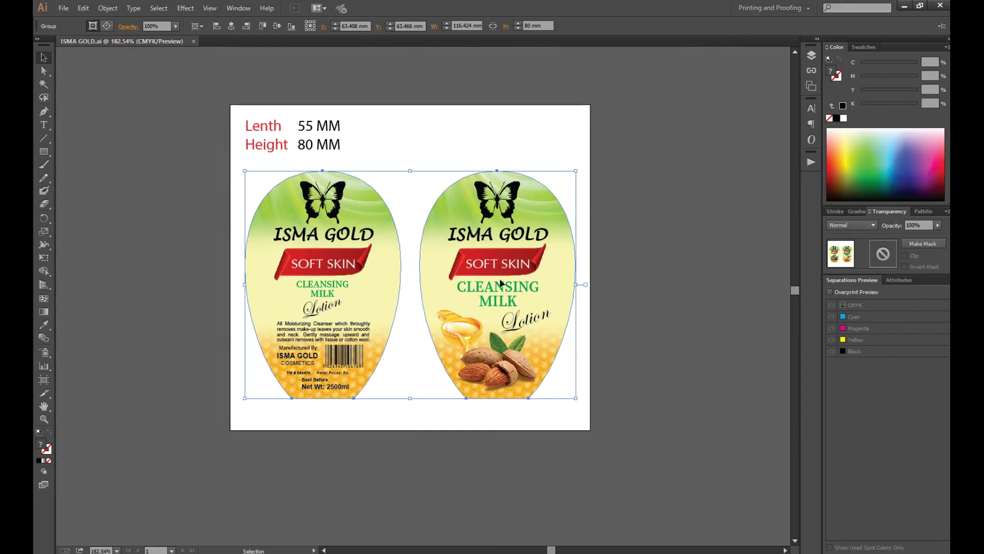
In Illustrator, ungroup the two labels and copy the front label
right_click(548, 283)
click(533, 277)
key(a)
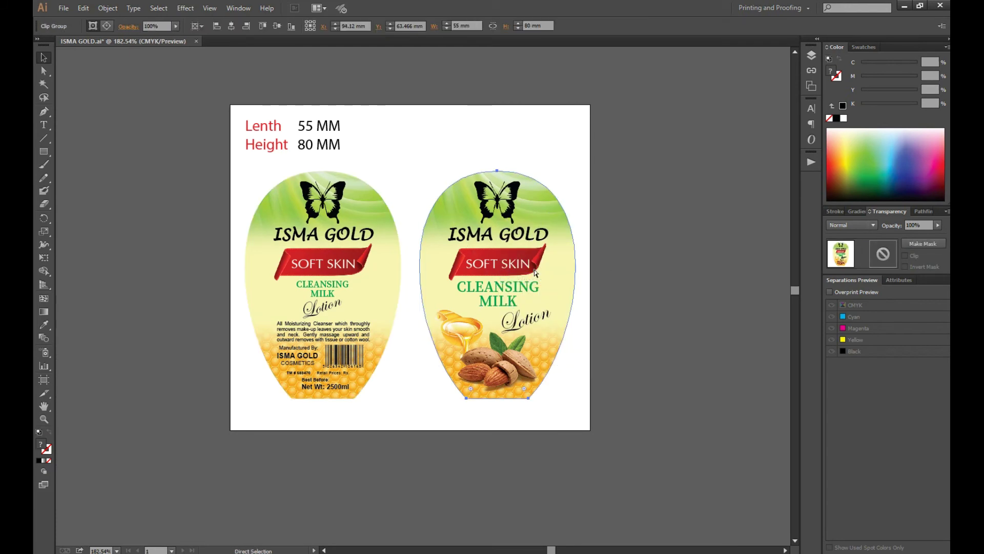
key(v)
key(ctrl+c)
key(alt+Tab)
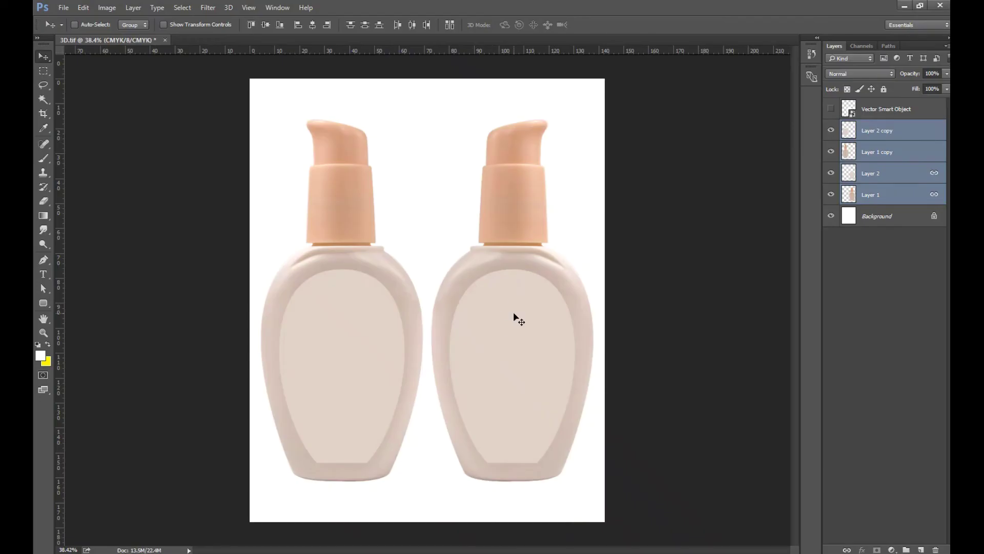
Paste the front label as a smart object on the right bottle, clipped and scaled to ~97%
key(ctrl+v)
click(533, 179)
key(Return)
mouse_move(439, 257)
mouse_down()
mouse_move(528, 333)
mouse_move(523, 326)
mouse_up()
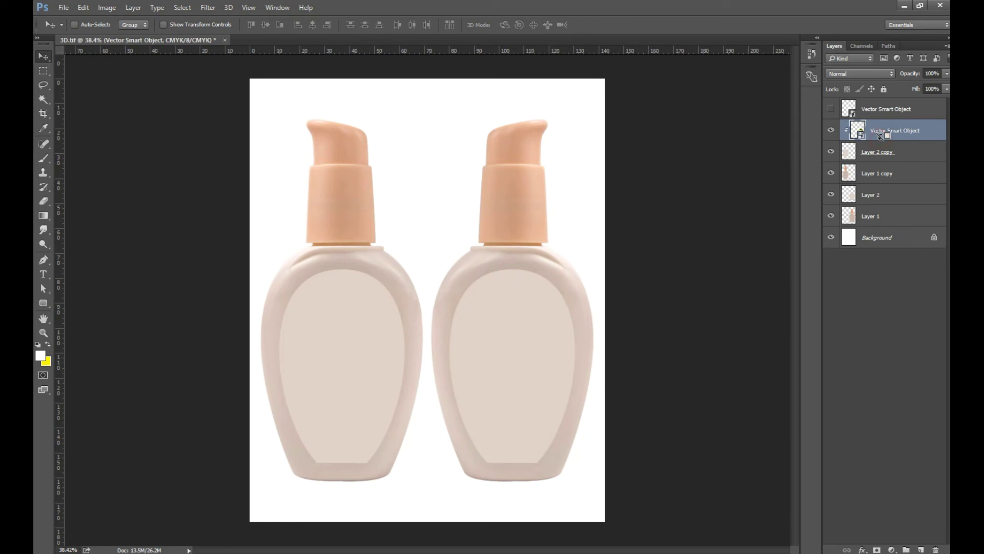
drag(881, 135, 874, 191)
key(ctrl+alt+g)
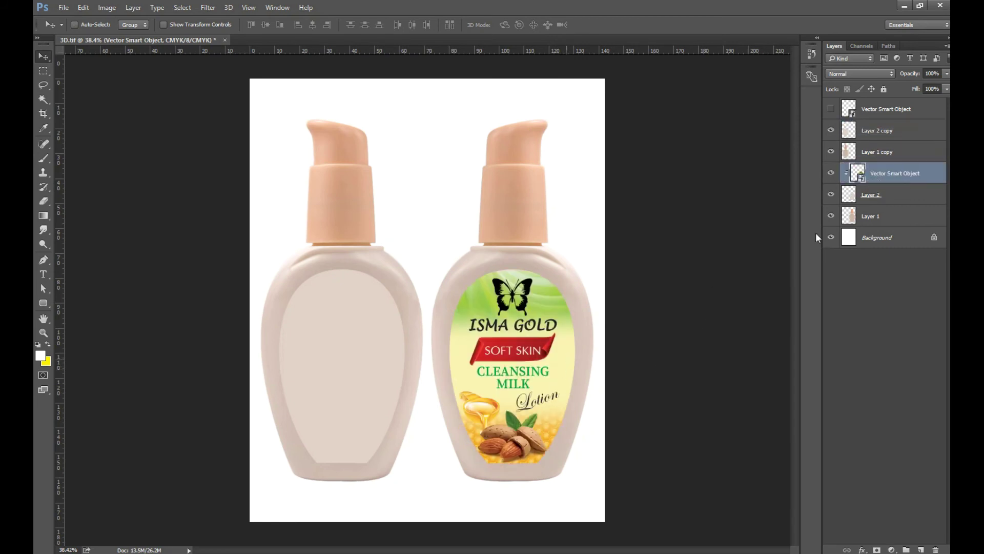
key(ctrl+t)
drag(591, 259, 590, 259)
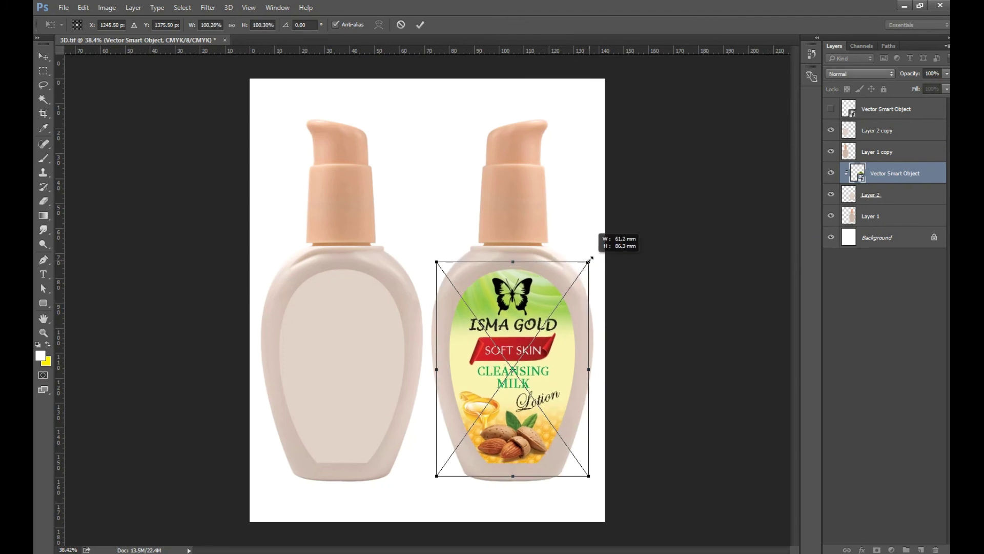
double_click(568, 362)
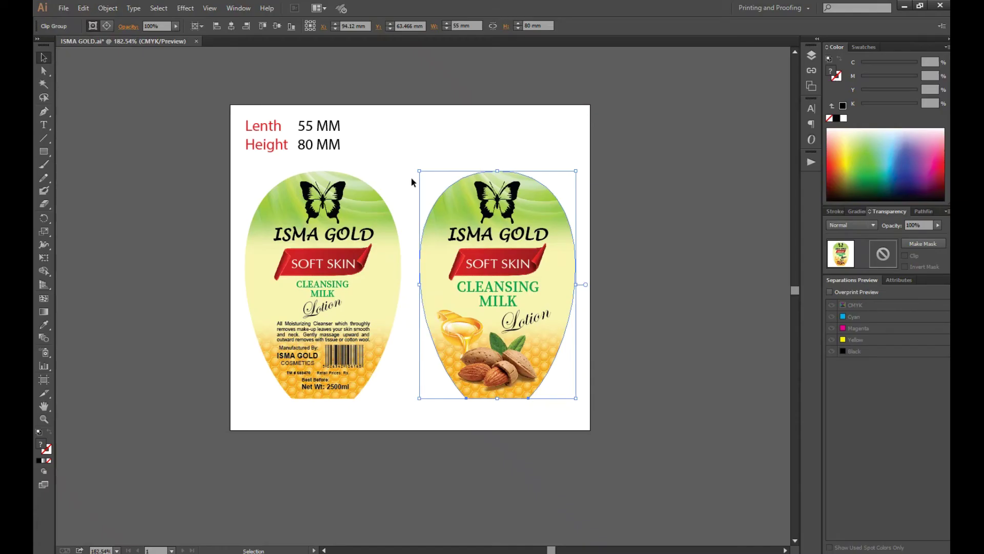
Copy the back label from Illustrator and paste it into the bottle mockup
click(329, 237)
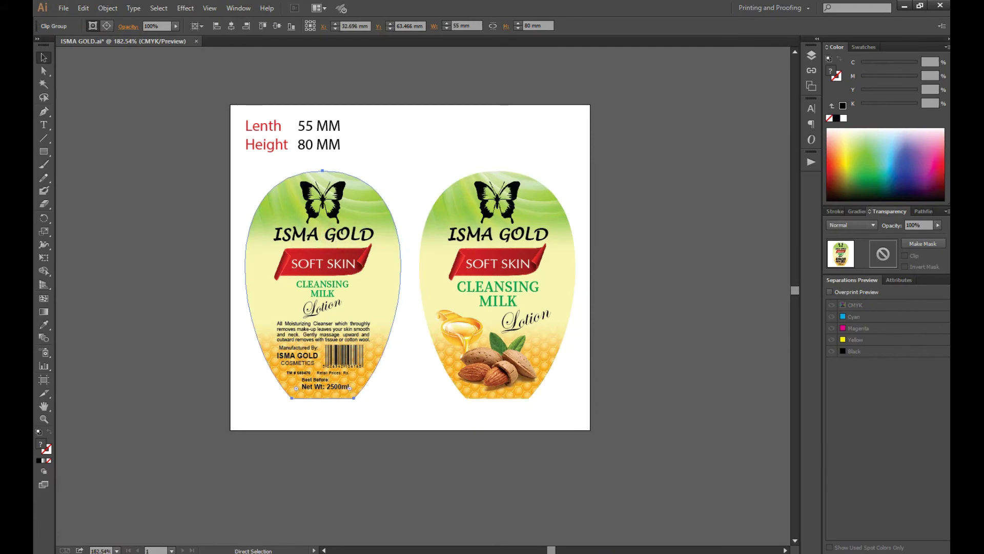
key(ctrl+c)
key(alt+Tab)
key(ctrl+v)
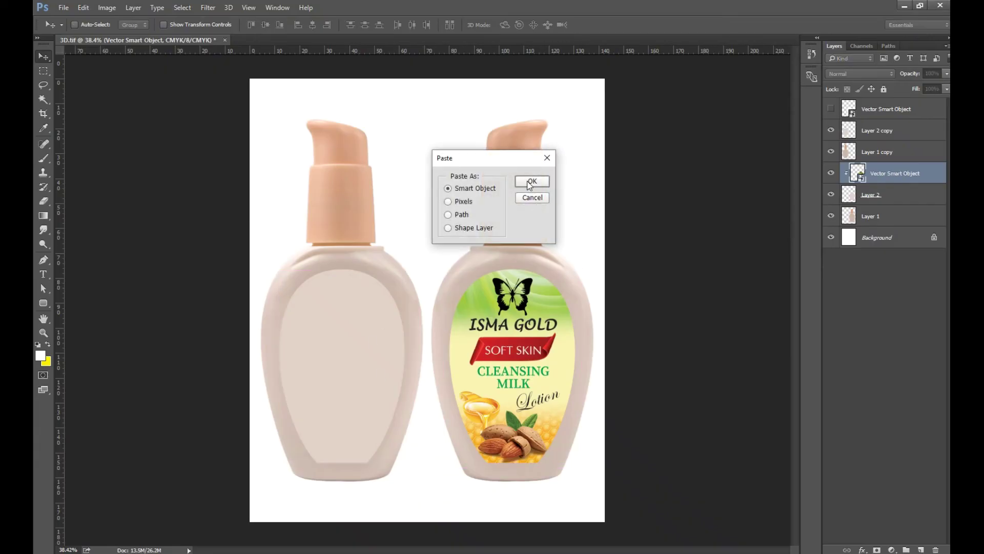
Place the back label above Layer 2 copy on the left bottle, clipped and nudged down
click(531, 181)
key(Return)
drag(433, 213, 450, 230)
drag(915, 170, 883, 134)
drag(373, 328, 377, 347)
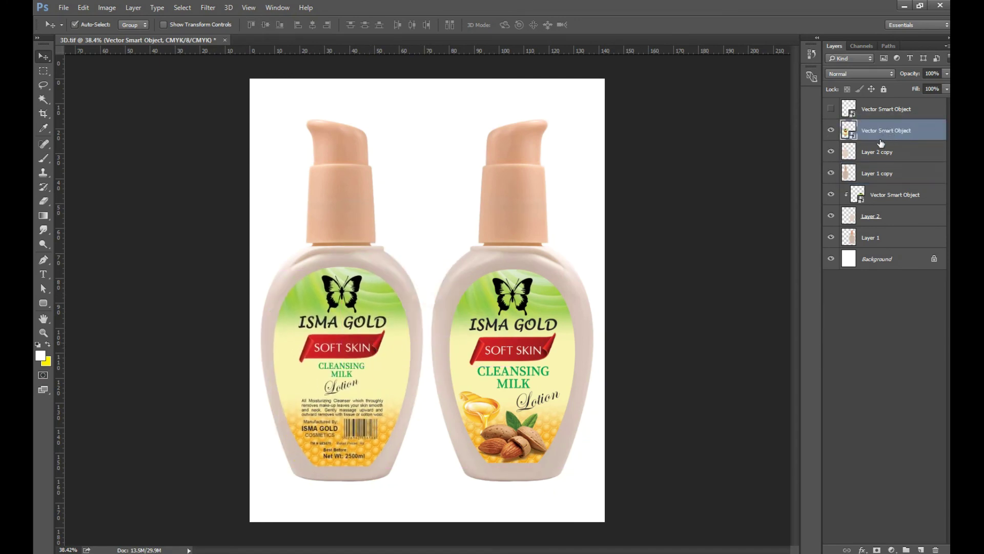
alt+click(881, 137)
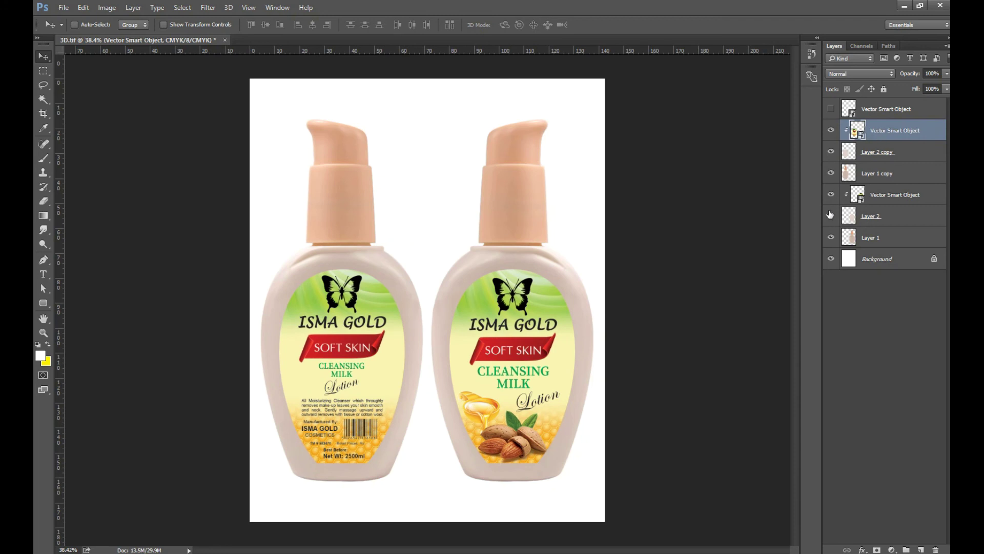
key(Down)
key(Down)
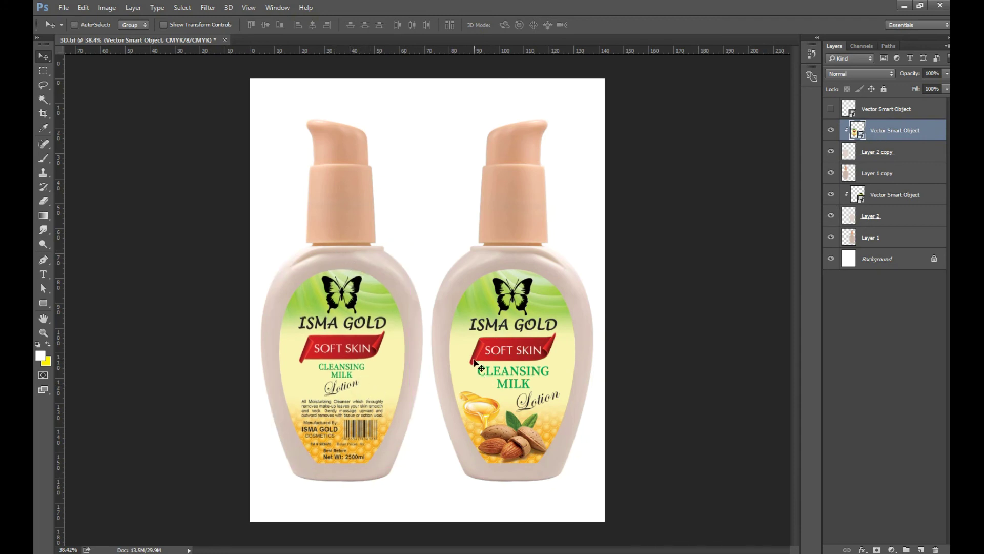
key(m)
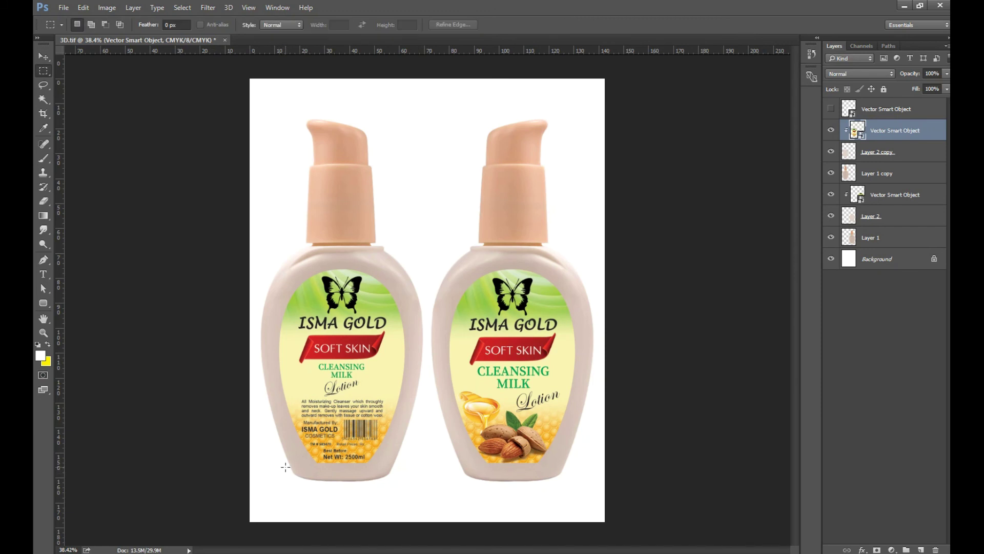
Fill a flat black ellipse on a new layer beneath the left bottle's base
drag(282, 473, 396, 483)
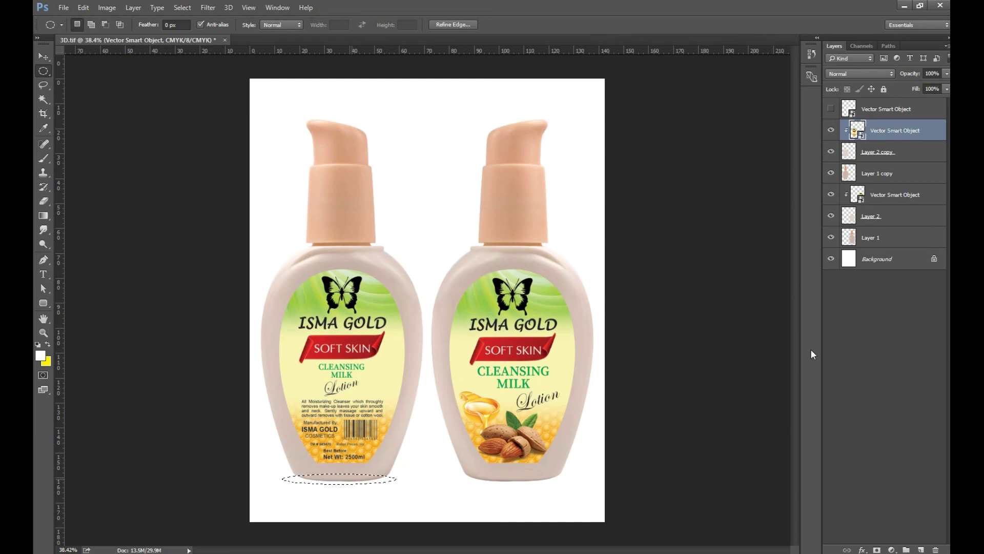
click(875, 257)
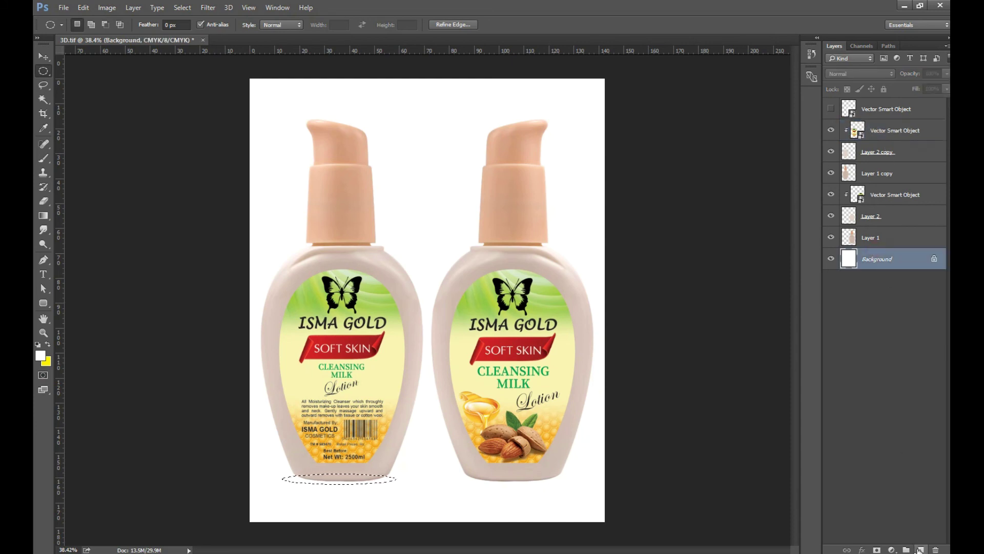
click(921, 549)
click(41, 355)
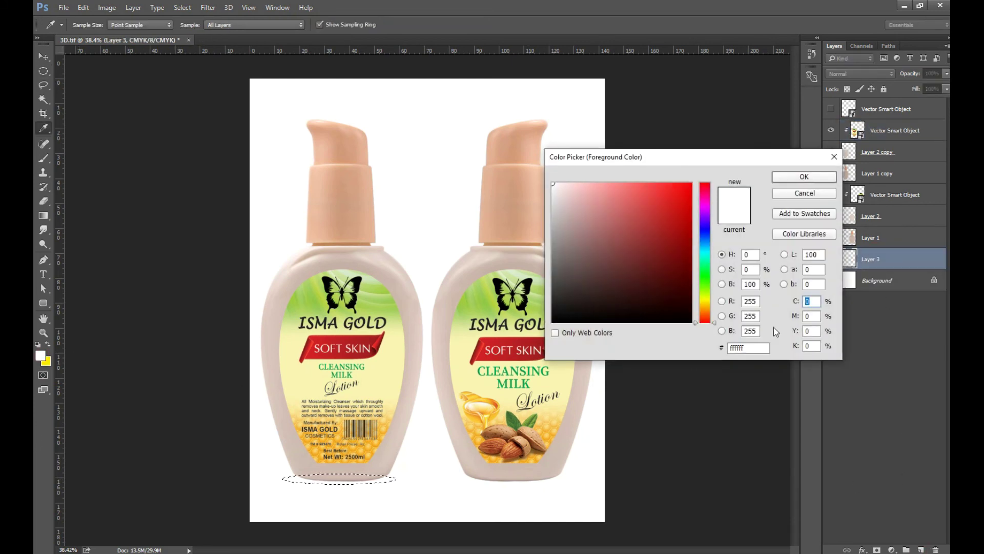
click(811, 345)
text(100)
key(Return)
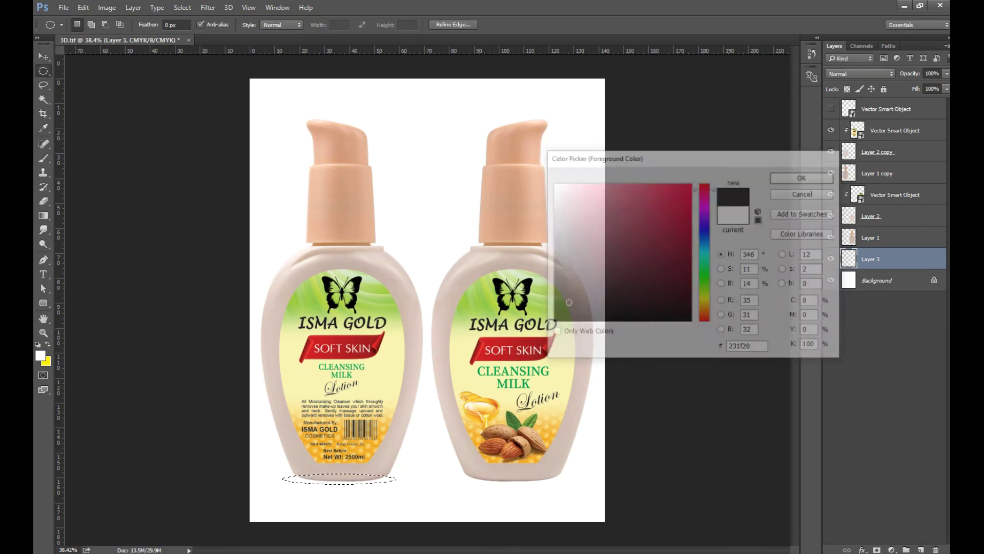
key(alt+BackSpace)
key(ctrl+d)
Widen the shadow slightly, soften it with a Gaussian blur, and set it to 50% opacity
key(ctrl+t)
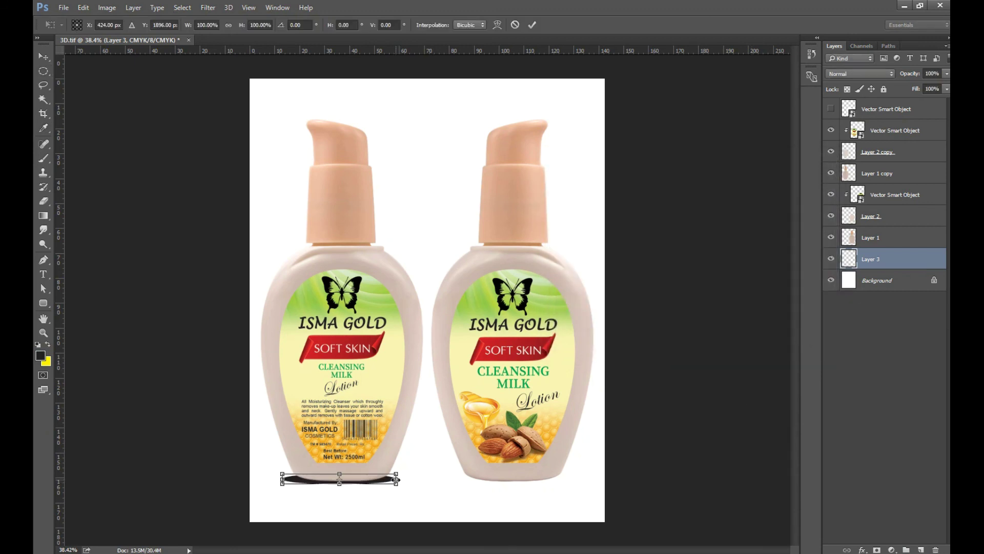
drag(396, 479, 399, 479)
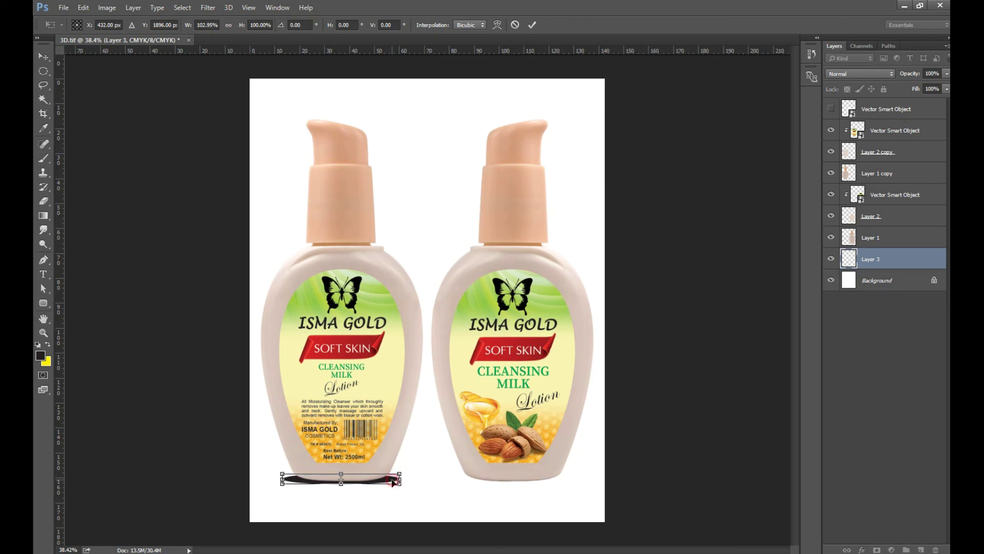
key(Return)
click(209, 7)
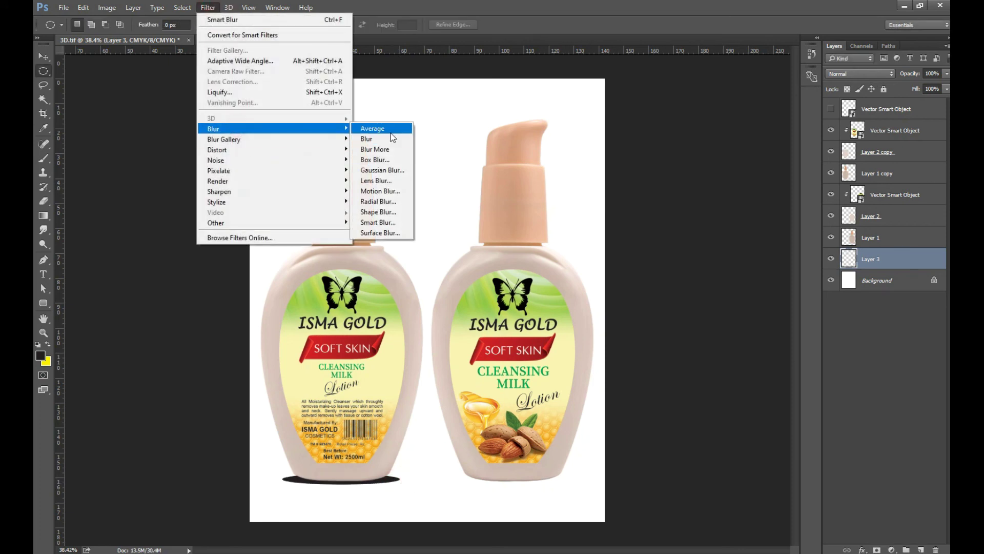
click(382, 170)
drag(618, 316, 627, 317)
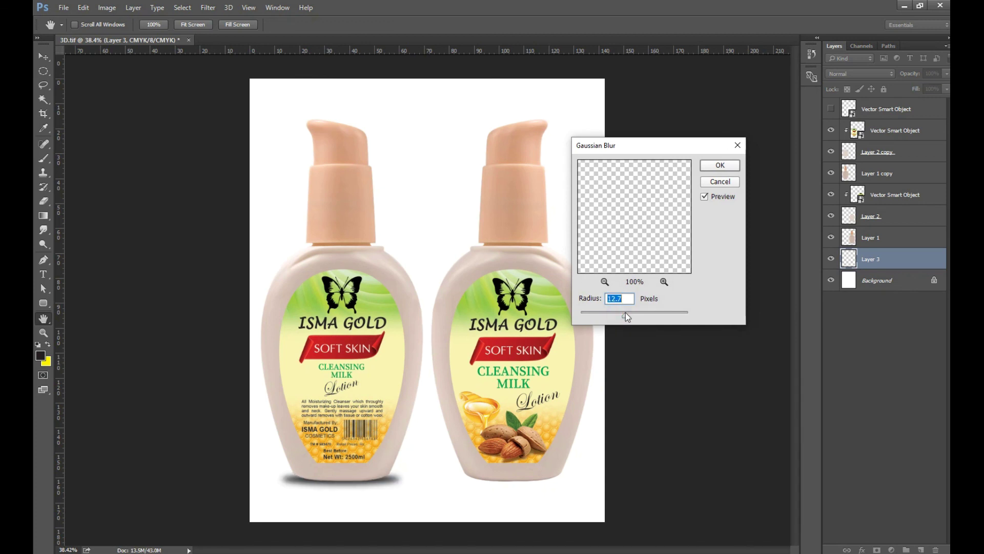
click(713, 173)
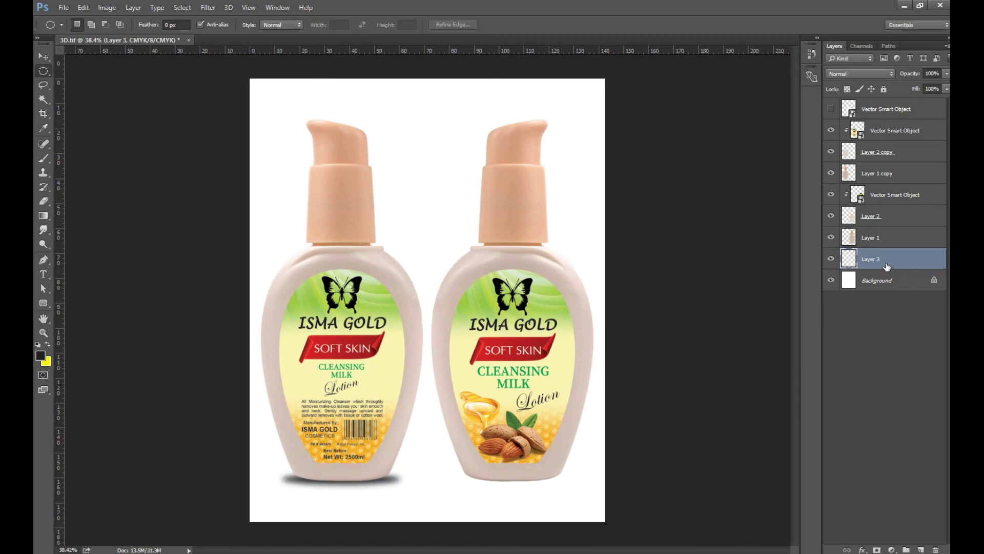
key(5)
Place a copy of the shadow under the right bottle
key(v)
drag(400, 479, 565, 482)
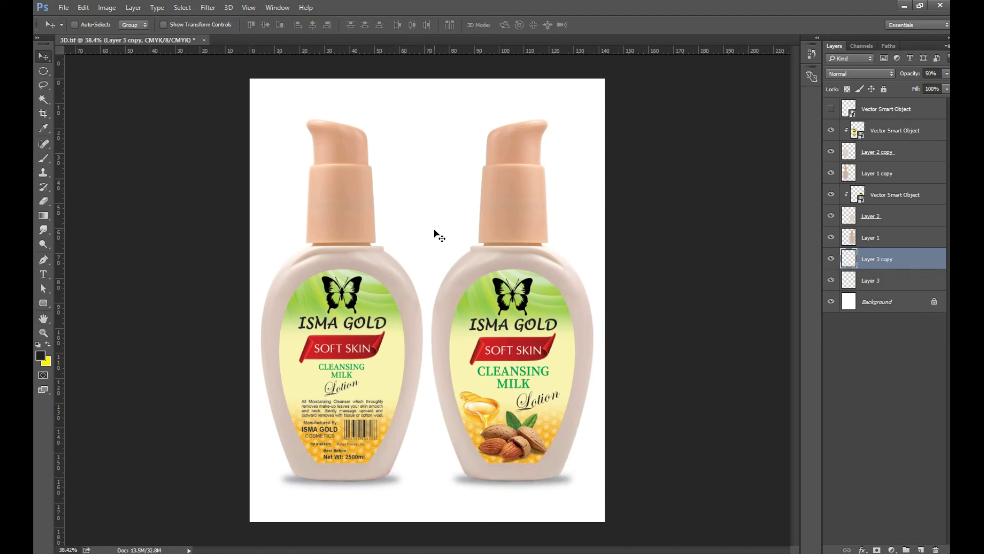
click(904, 307)
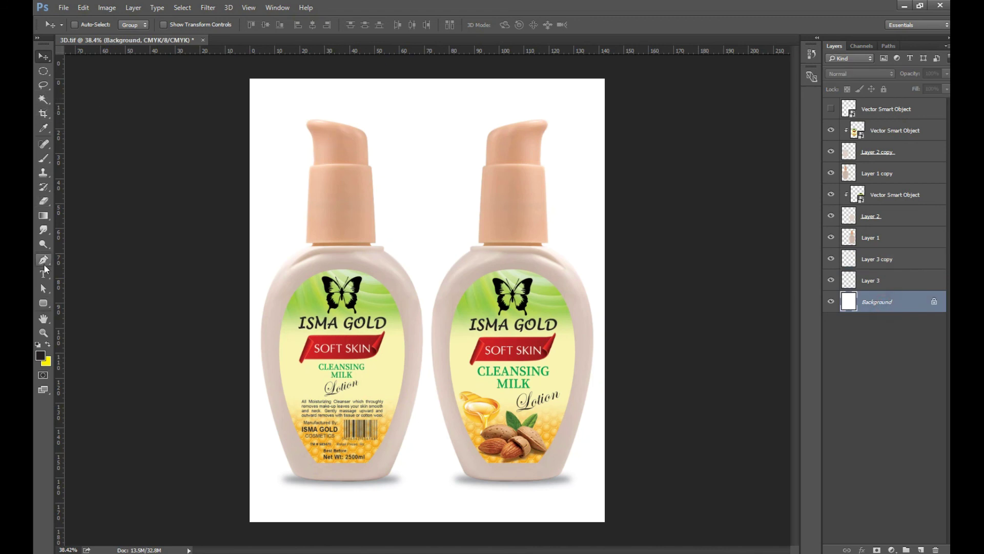
With the Gradient Tool, turn the Black, White preset's black stop into a light grey
right_click(44, 213)
click(82, 214)
click(93, 25)
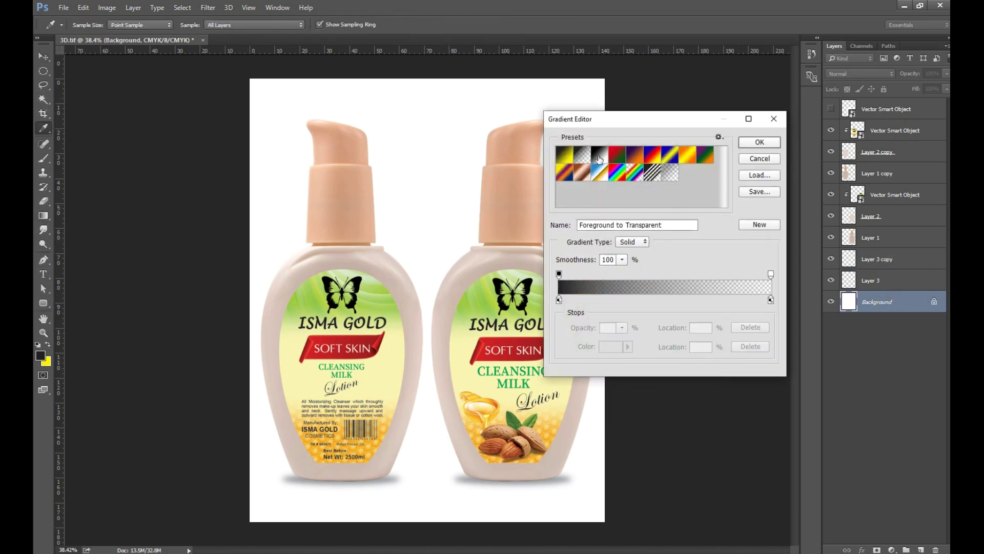
click(597, 153)
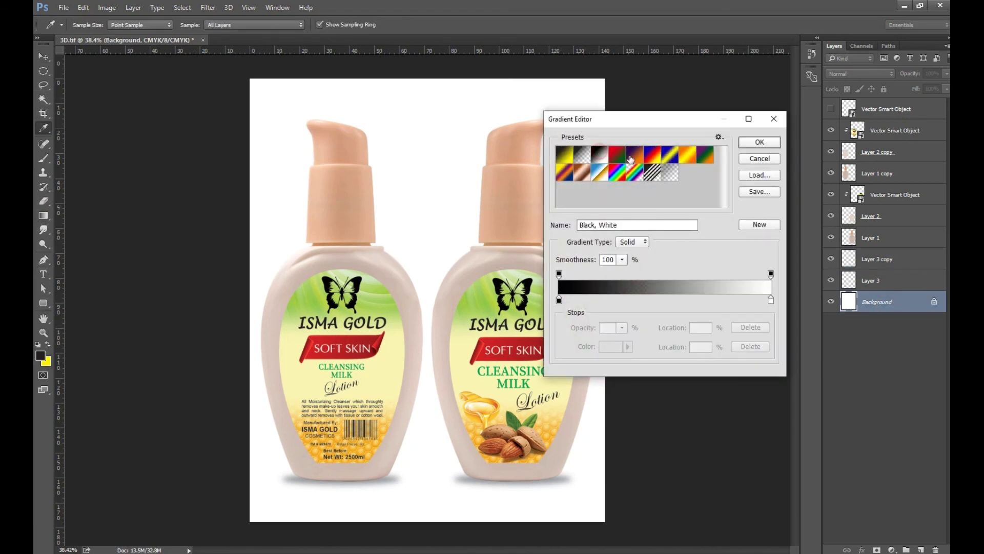
click(559, 301)
double_click(559, 301)
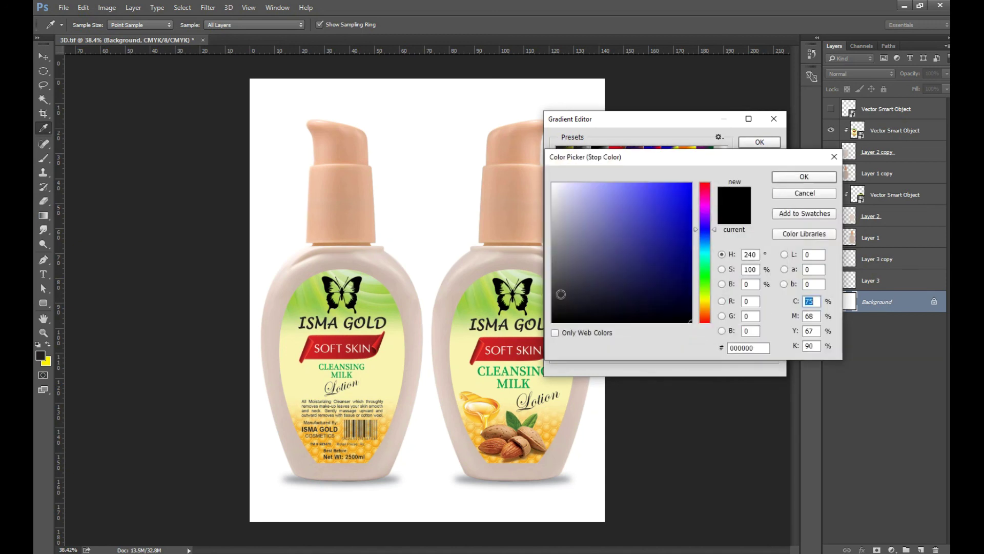
key(Tab)
text(0)
key(Tab)
text(0)
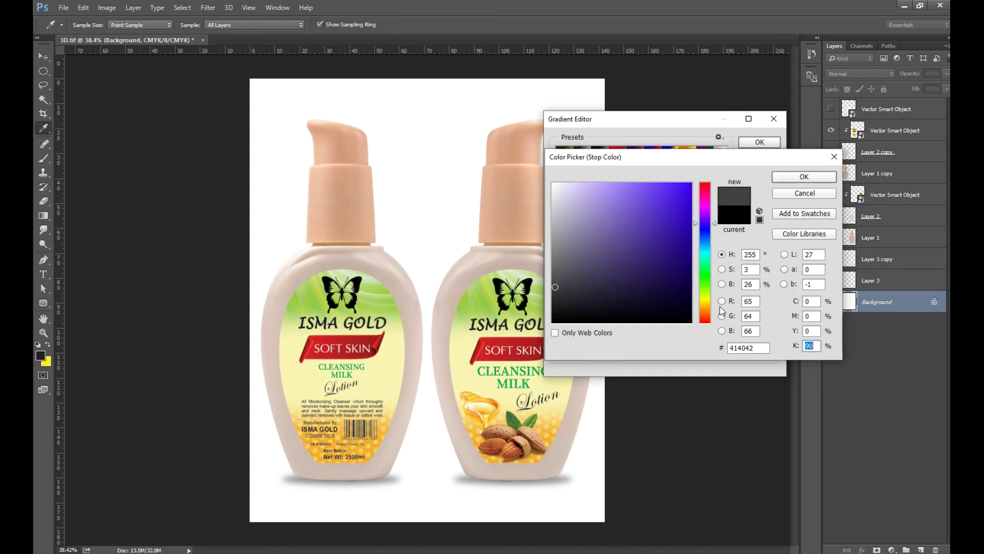
text(30)
click(803, 177)
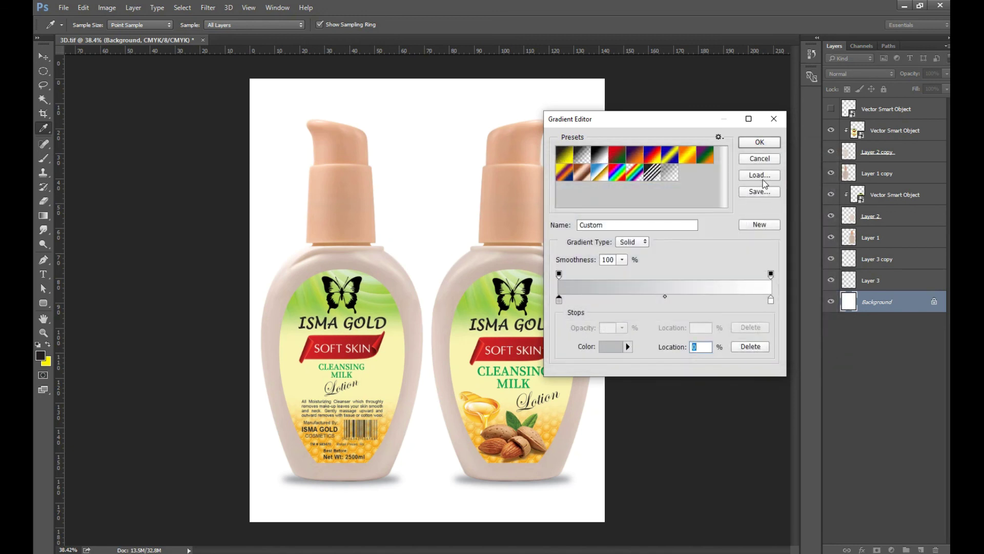
Finish the white-to-grey stops and drag a diagonal gradient across the background, top-left to bottom-right
drag(770, 300, 683, 300)
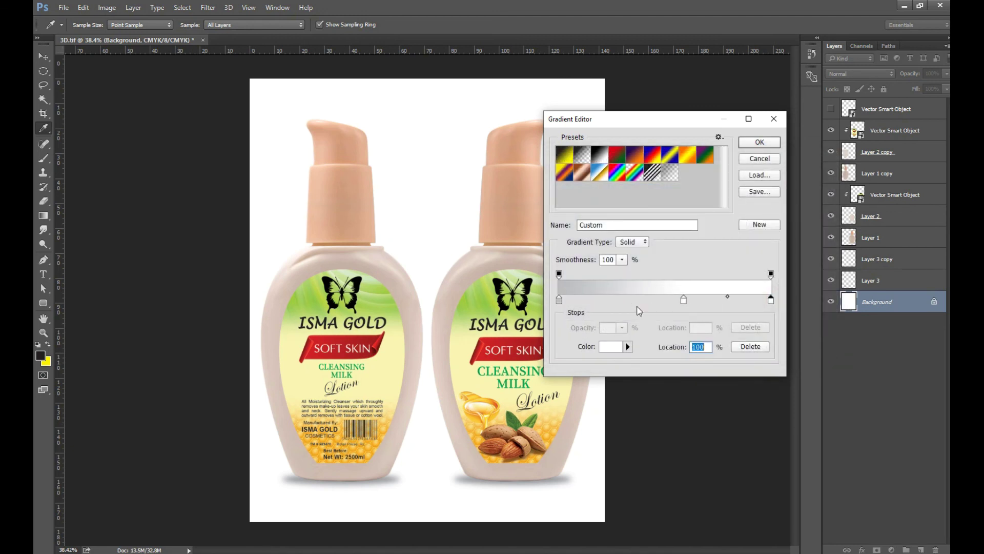
click(568, 280)
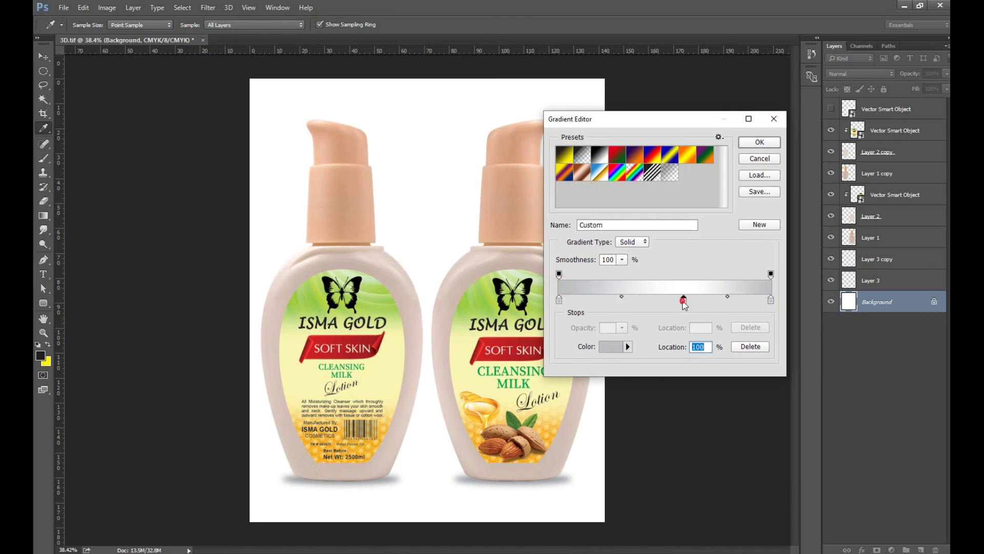
click(760, 142)
drag(233, 131, 743, 458)
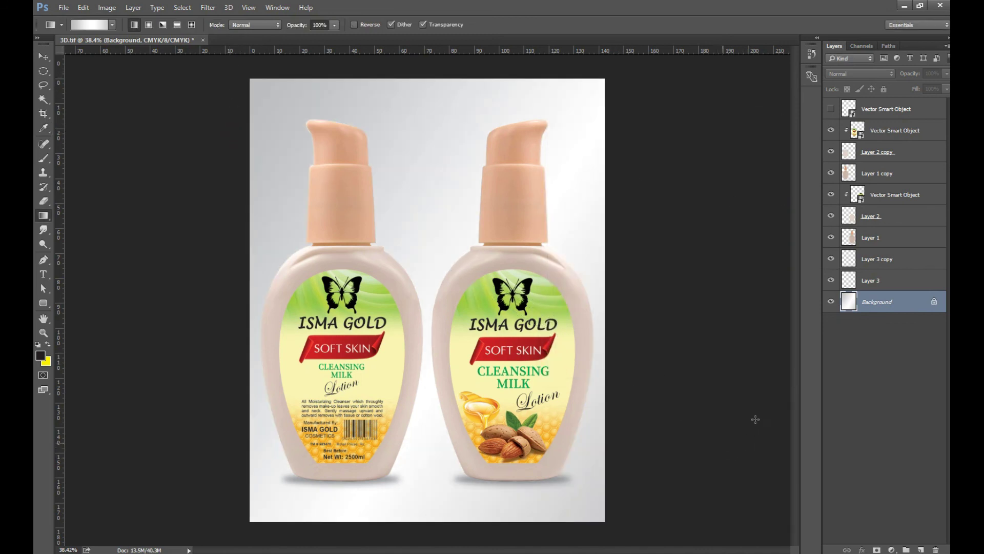
drag(251, 78, 604, 518)
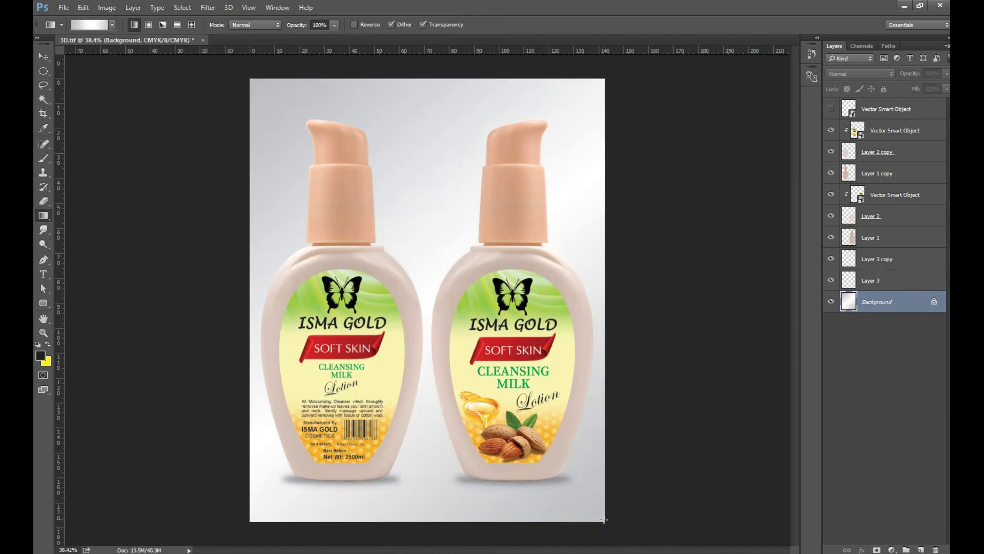